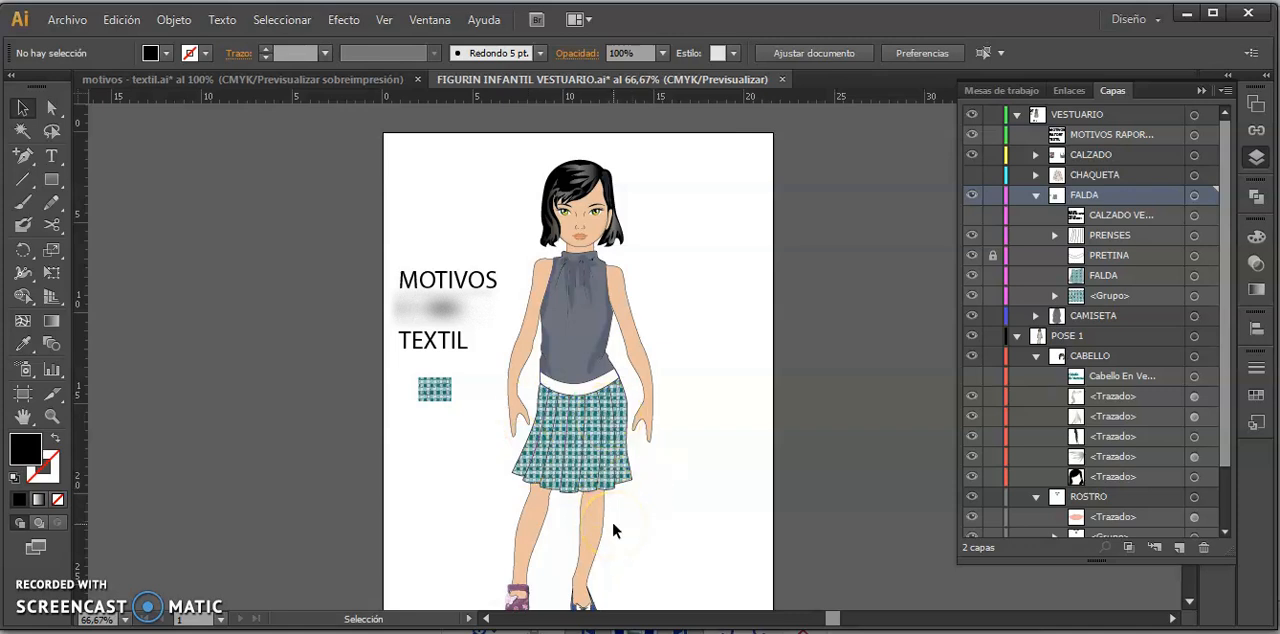
Step: Switch to the motivos - textil.ai document containing the star and circle motif
{"action": "left_click", "coordinate": [586, 424]}
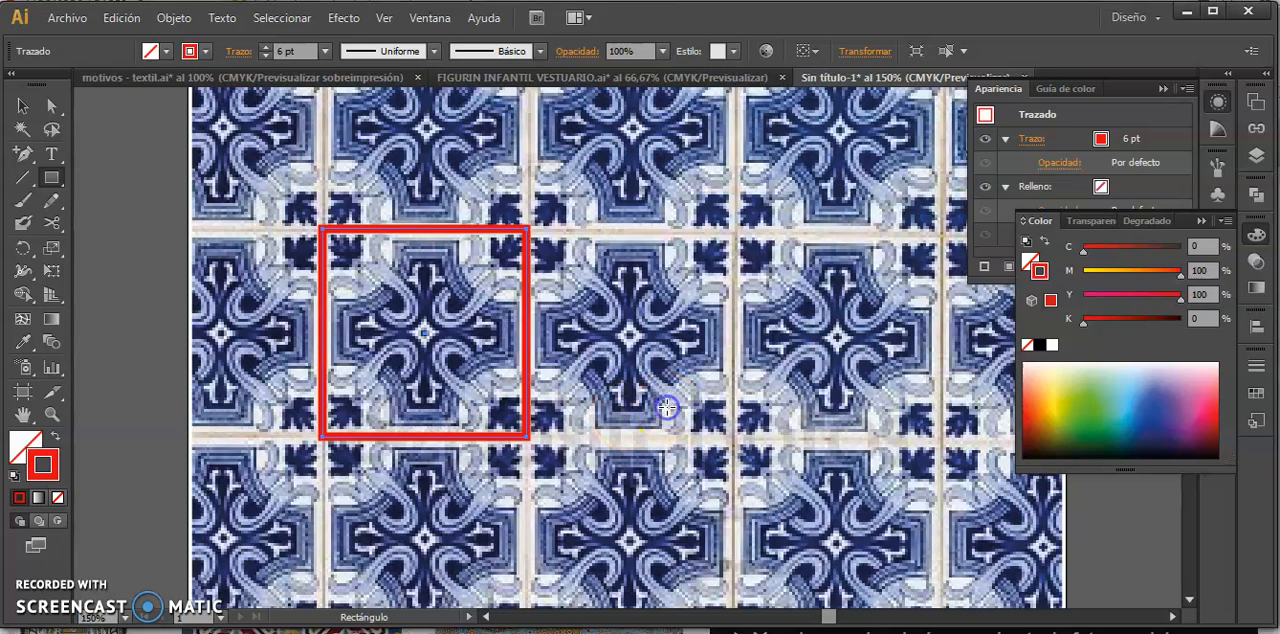
{"action": "key", "text": "ctrl+minus"}
{"action": "key", "text": "ctrl+minus"}
{"action": "key", "text": "ctrl+minus"}
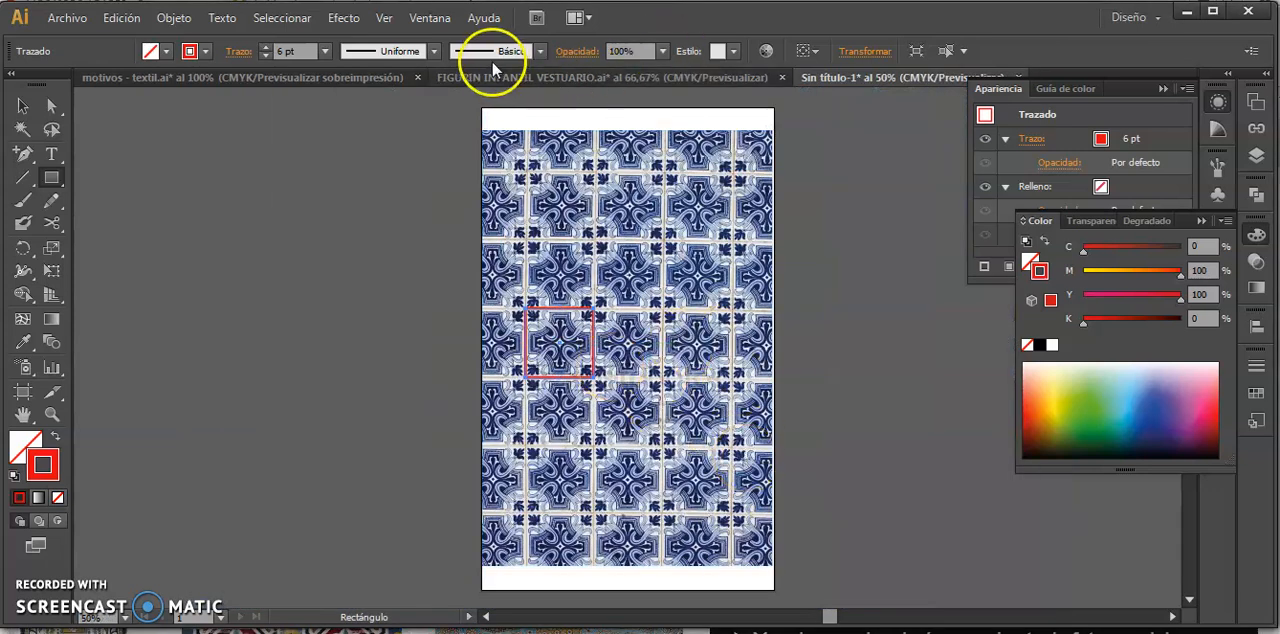
{"action": "left_click", "coordinate": [333, 77]}
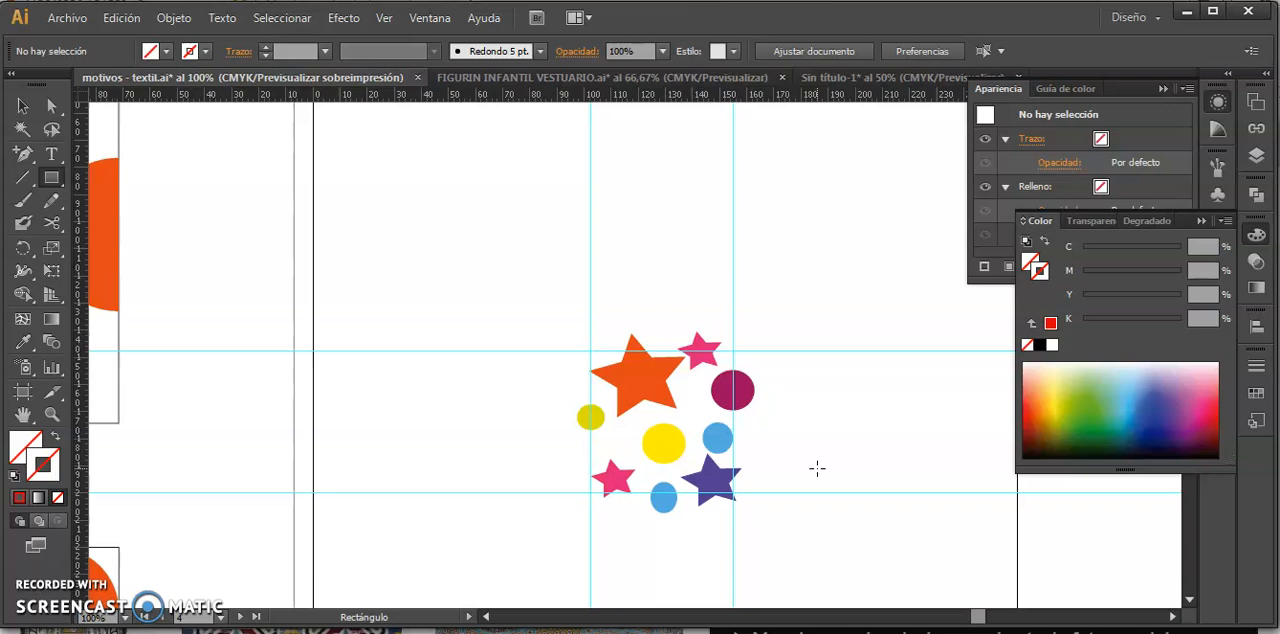
Step: Examine the grouped star and circle motif and the guides crossing its four sides
{"action": "key", "text": "v"}
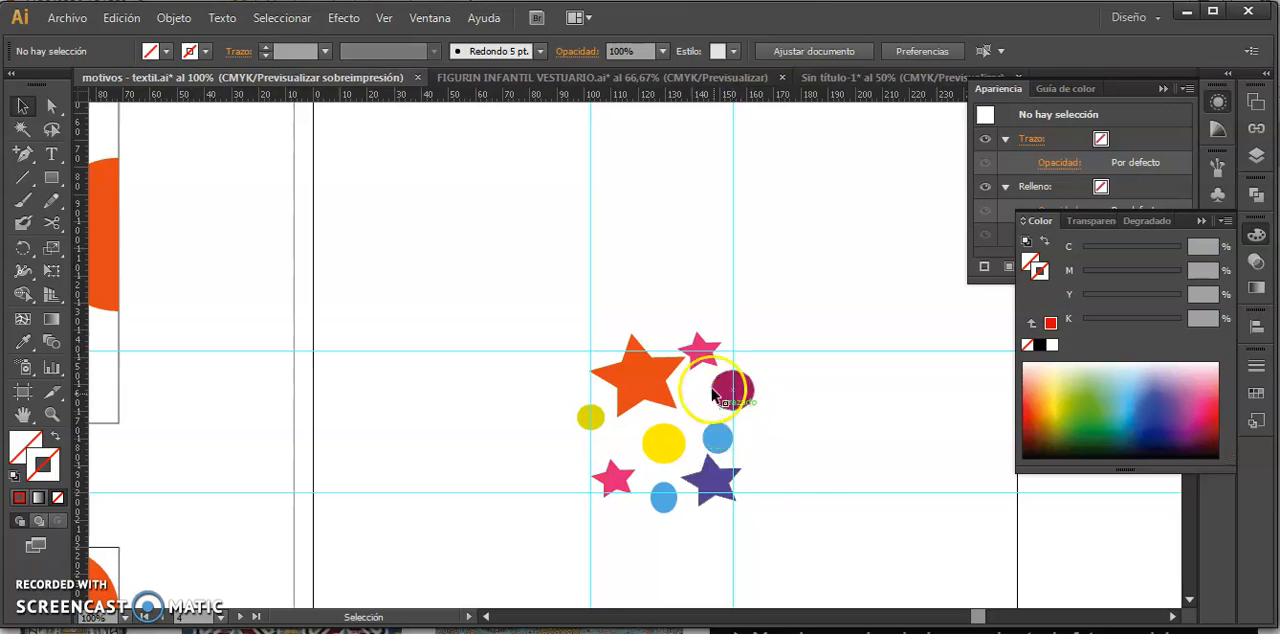
{"action": "left_click", "coordinate": [700, 341]}
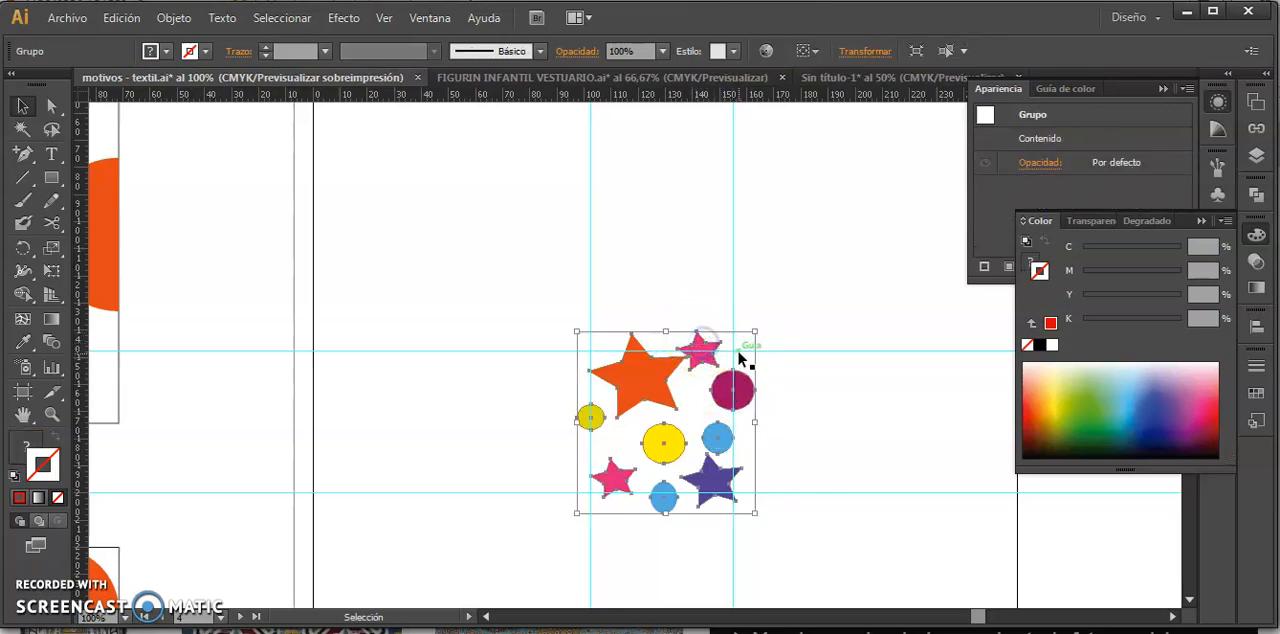
{"action": "left_click", "coordinate": [733, 300]}
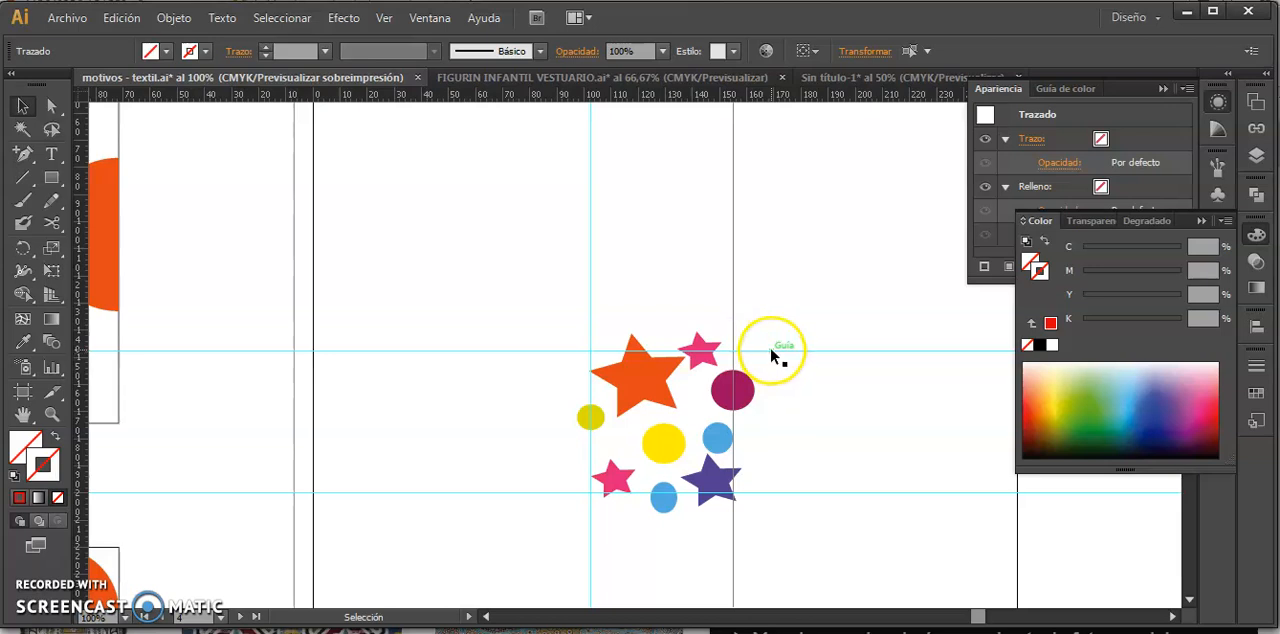
{"action": "left_click", "coordinate": [566, 359]}
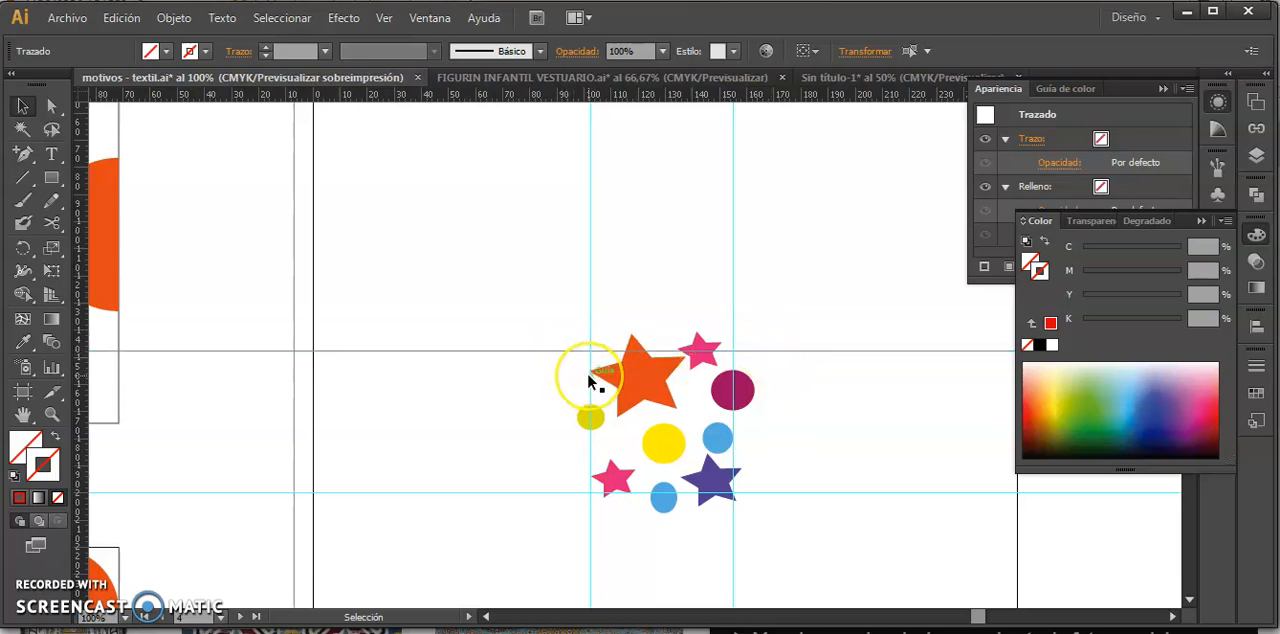
{"action": "left_click", "coordinate": [734, 512]}
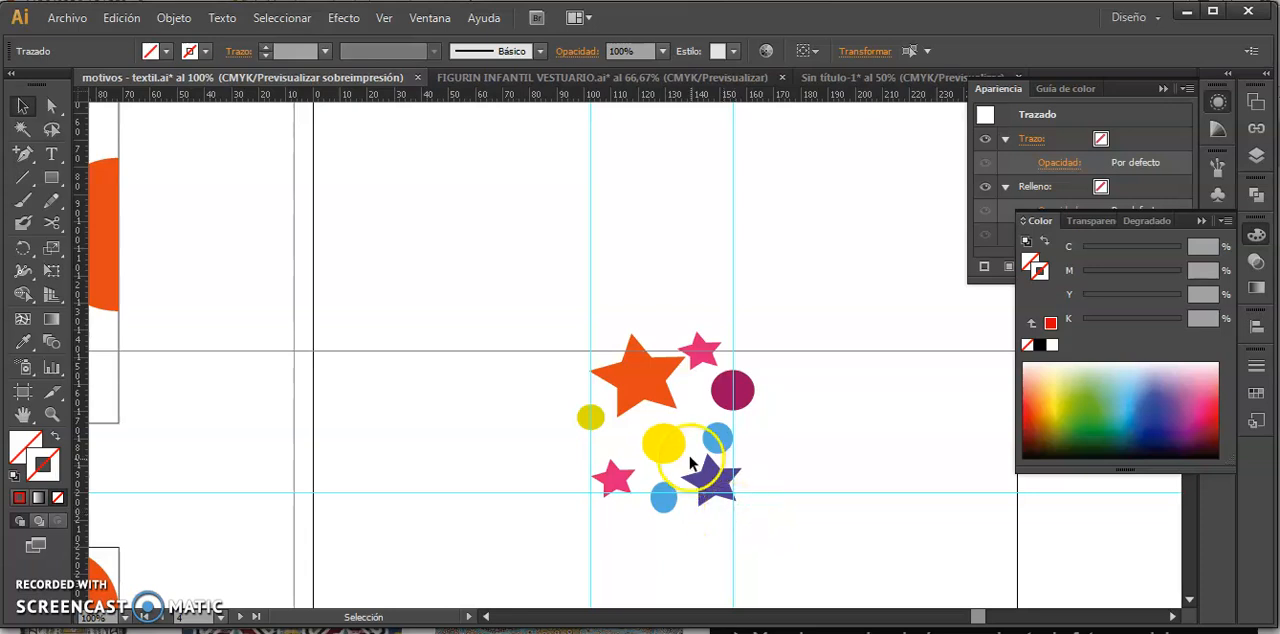
{"action": "left_click", "coordinate": [735, 318]}
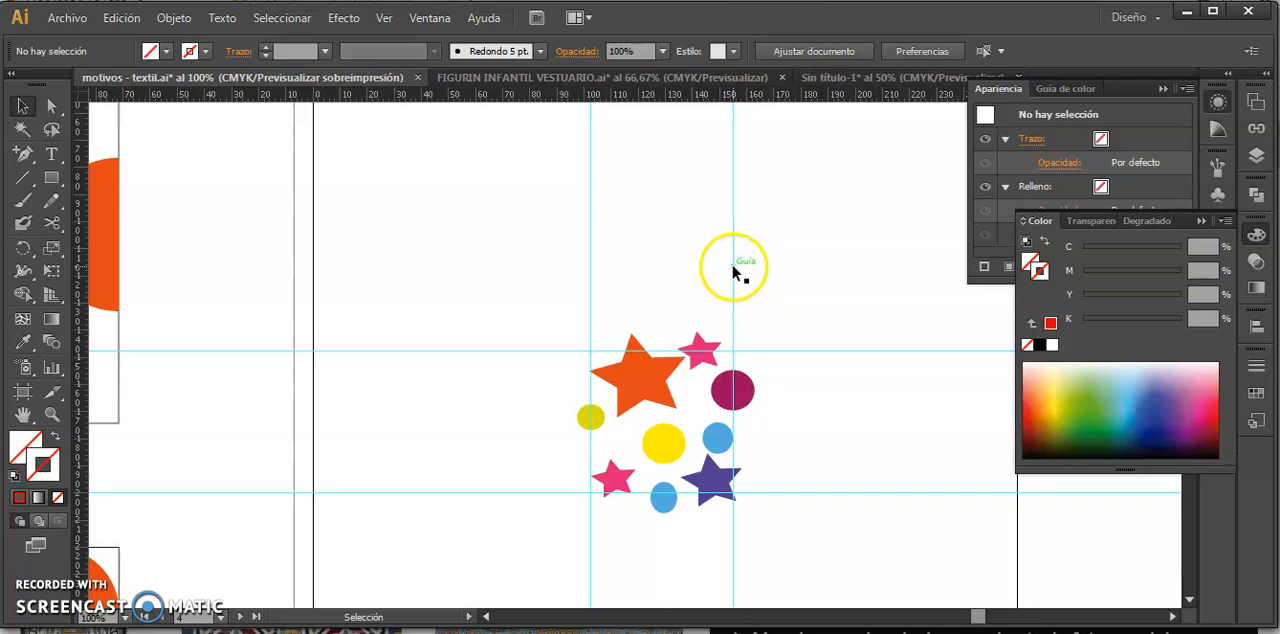
{"action": "right_click", "coordinate": [736, 319]}
{"action": "left_click", "coordinate": [820, 442]}
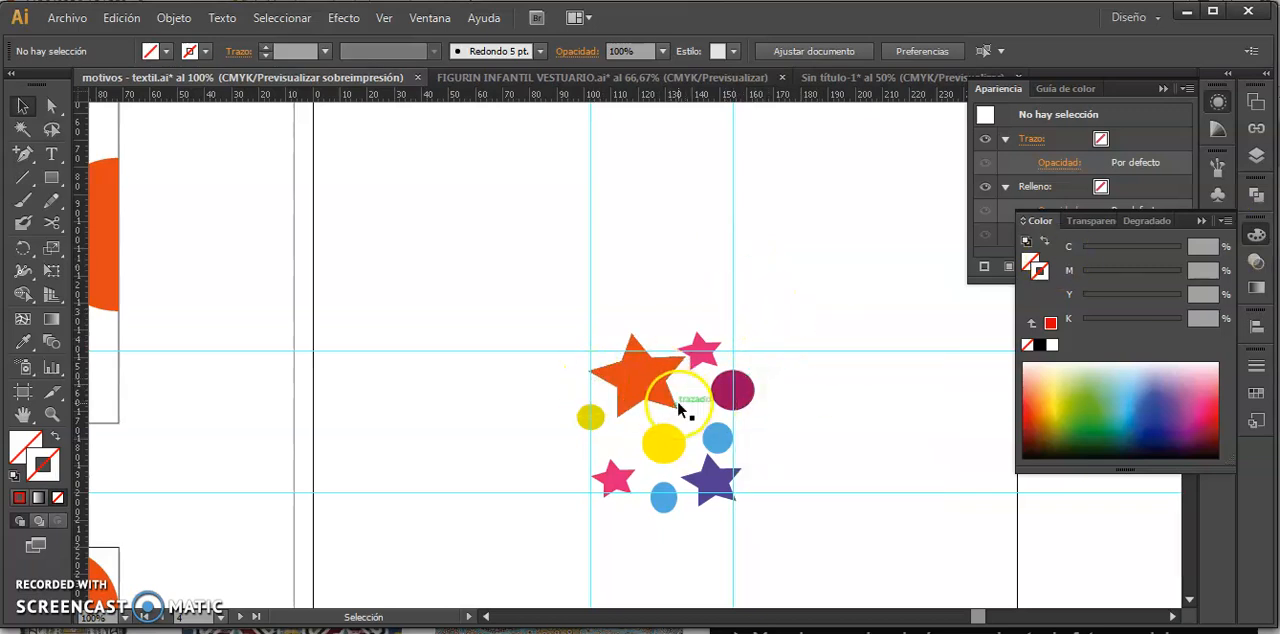
Step: Show the document's layers and expand the star and circle motif group to list its individual paths
{"action": "left_click", "coordinate": [1256, 155]}
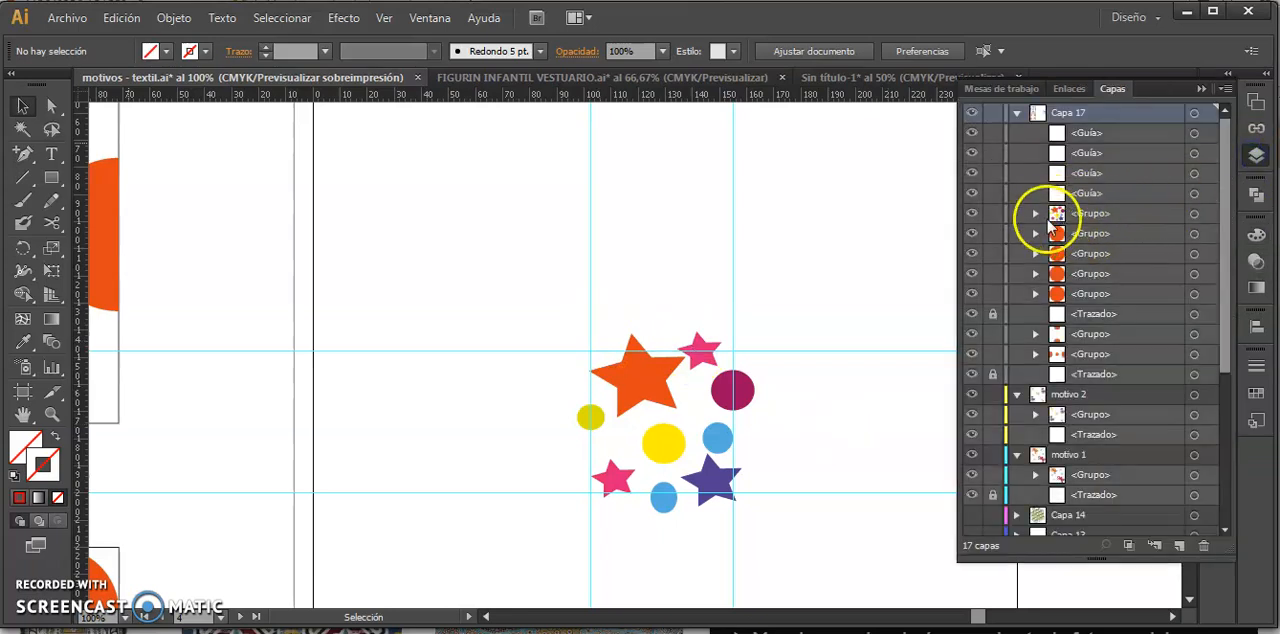
{"action": "left_click", "coordinate": [748, 388]}
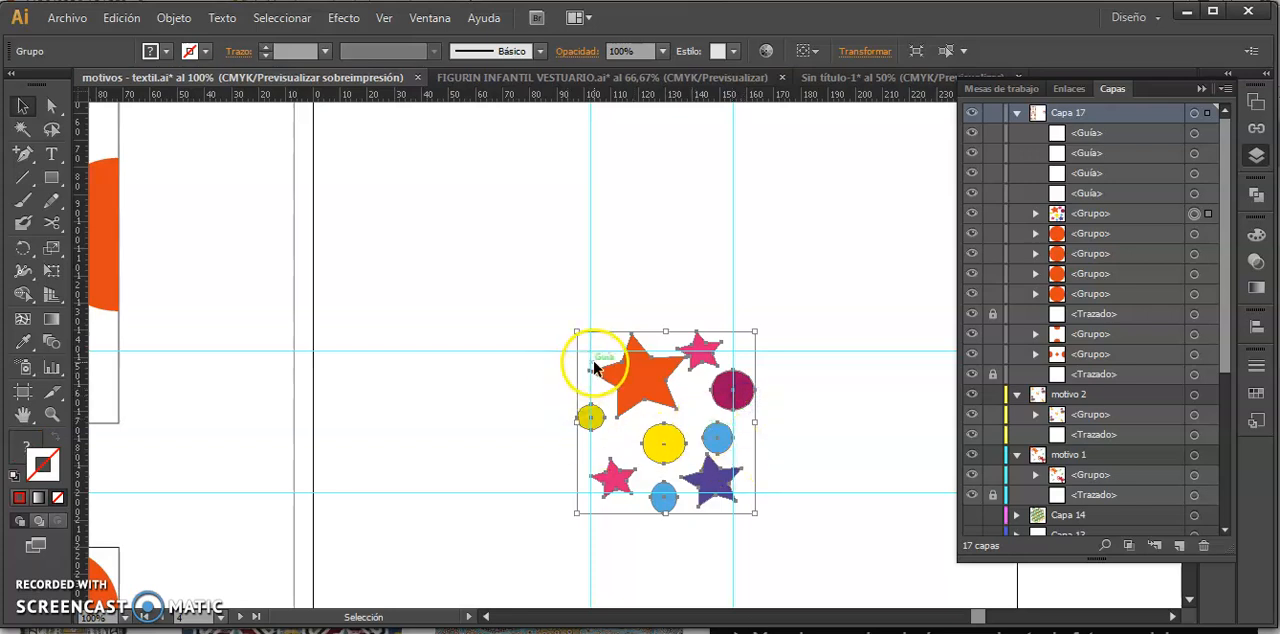
{"action": "left_click", "coordinate": [1036, 213]}
{"action": "left_click", "coordinate": [839, 429]}
Step: Draw a rectangle over the motif, fitted to the area between the four guides, and give it a black stroke
{"action": "key", "text": "m"}
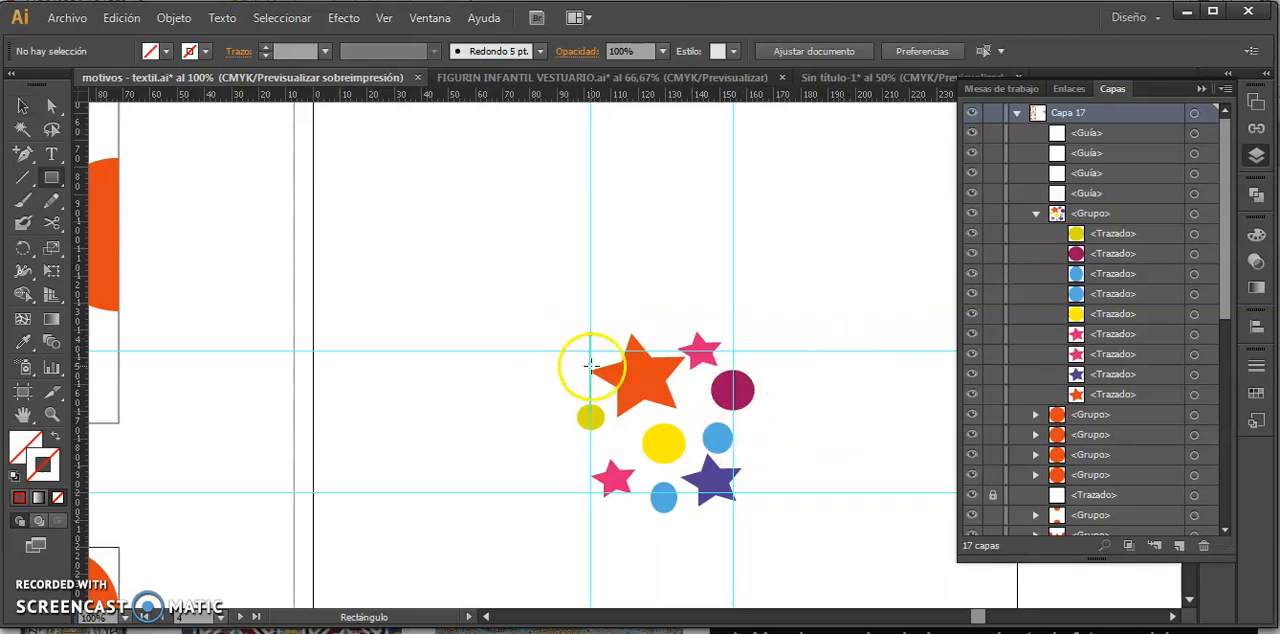
{"action": "left_click_drag", "start_coordinate": [594, 354], "coordinate": [734, 493]}
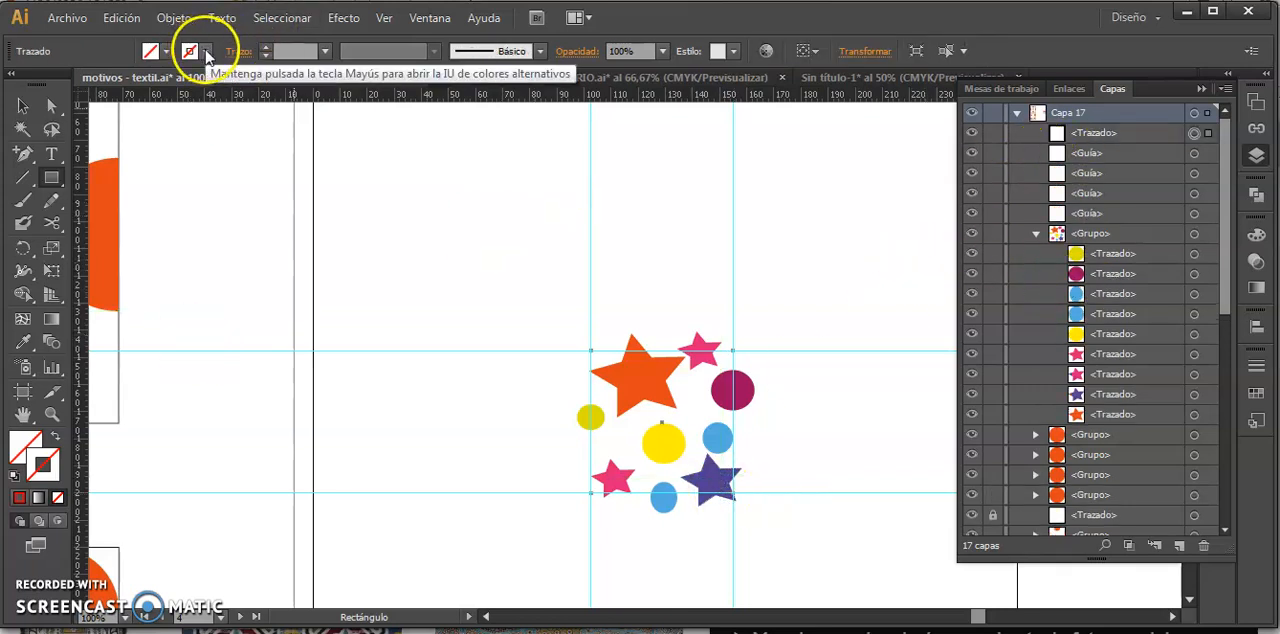
{"action": "left_click", "coordinate": [206, 52]}
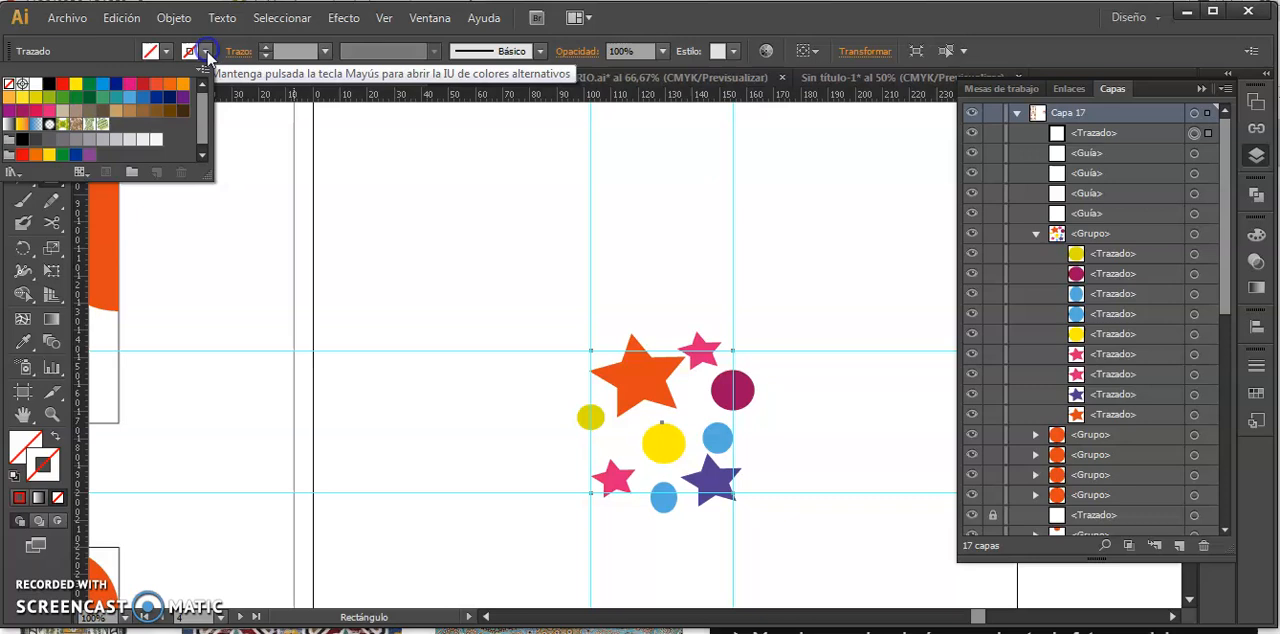
{"action": "left_click", "coordinate": [50, 86]}
{"action": "left_click", "coordinate": [512, 309]}
Step: Create a clipping mask from the rectangle and the star and circle motif group
{"action": "key", "text": "v"}
{"action": "left_click", "coordinate": [745, 395]}
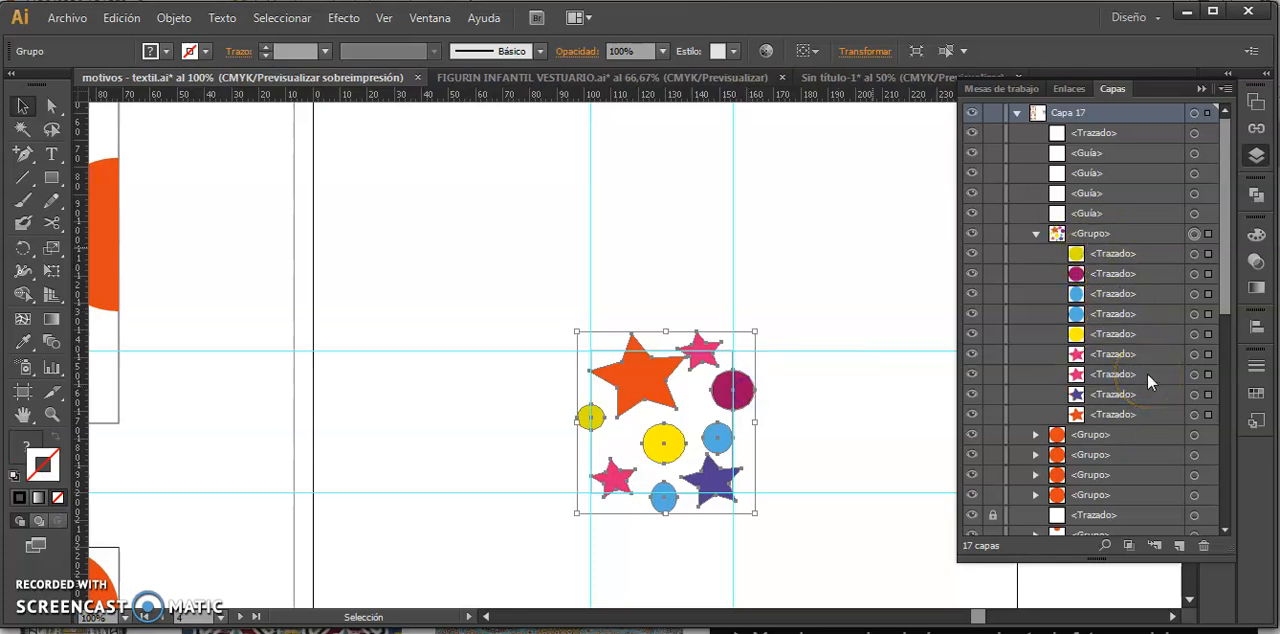
{"action": "left_click", "coordinate": [563, 366]}
{"action": "left_click_drag", "start_coordinate": [536, 328], "coordinate": [781, 505]}
{"action": "right_click", "coordinate": [650, 396]}
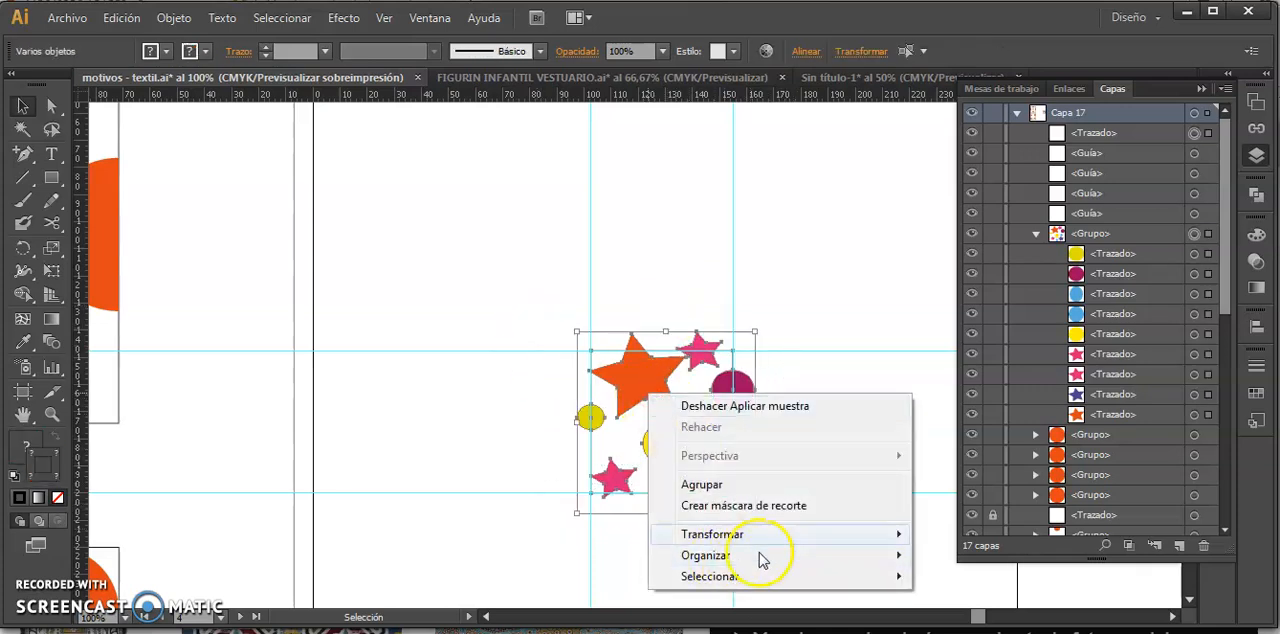
{"action": "left_click", "coordinate": [783, 505]}
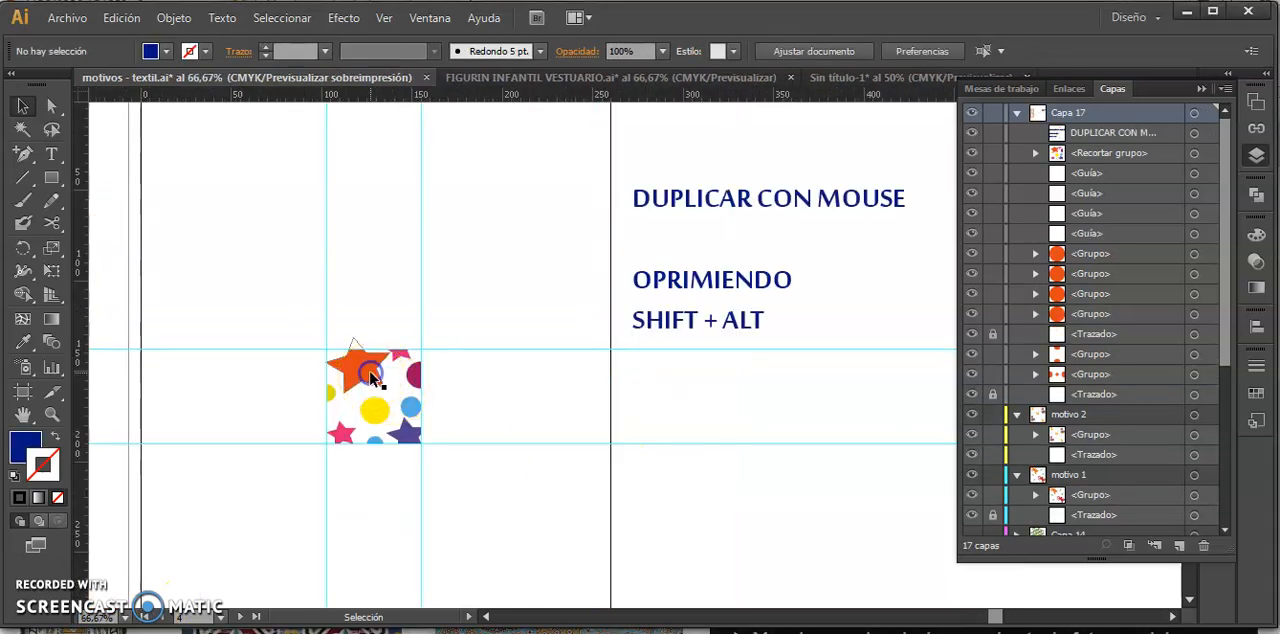
Step: Duplicate the clipped motif tile directly above the original, edge to edge
{"action": "left_click", "coordinate": [369, 371]}
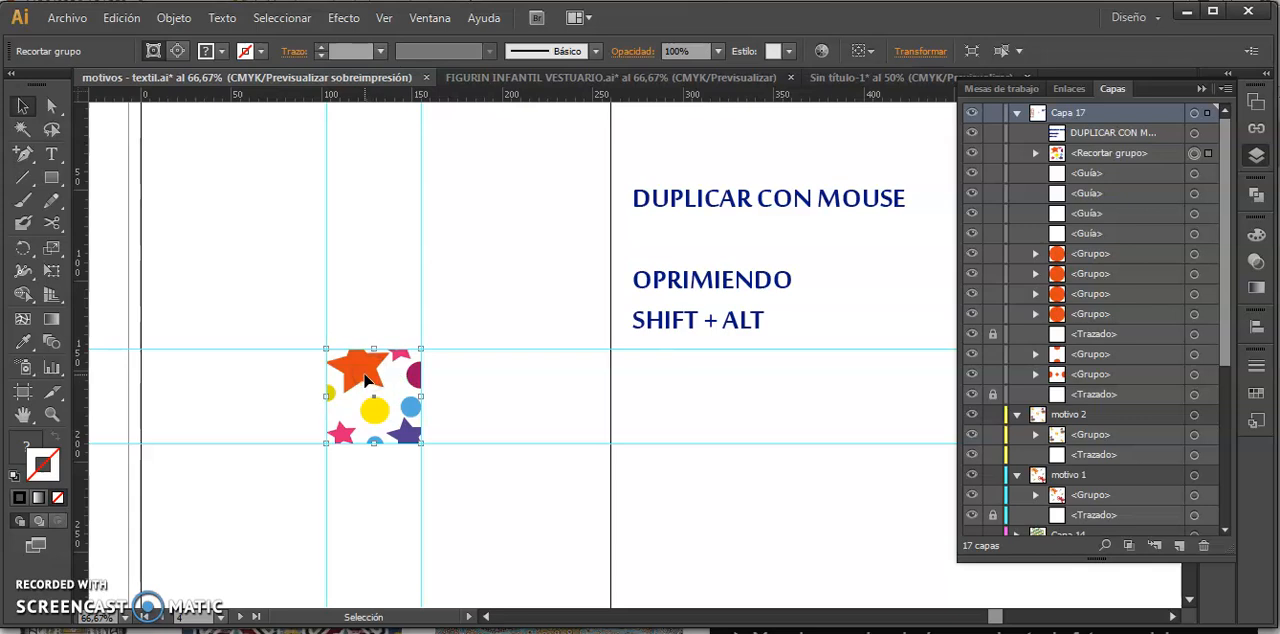
{"action": "left_click", "coordinate": [365, 371]}
{"action": "left_click", "coordinate": [364, 371], "text": "shift"}
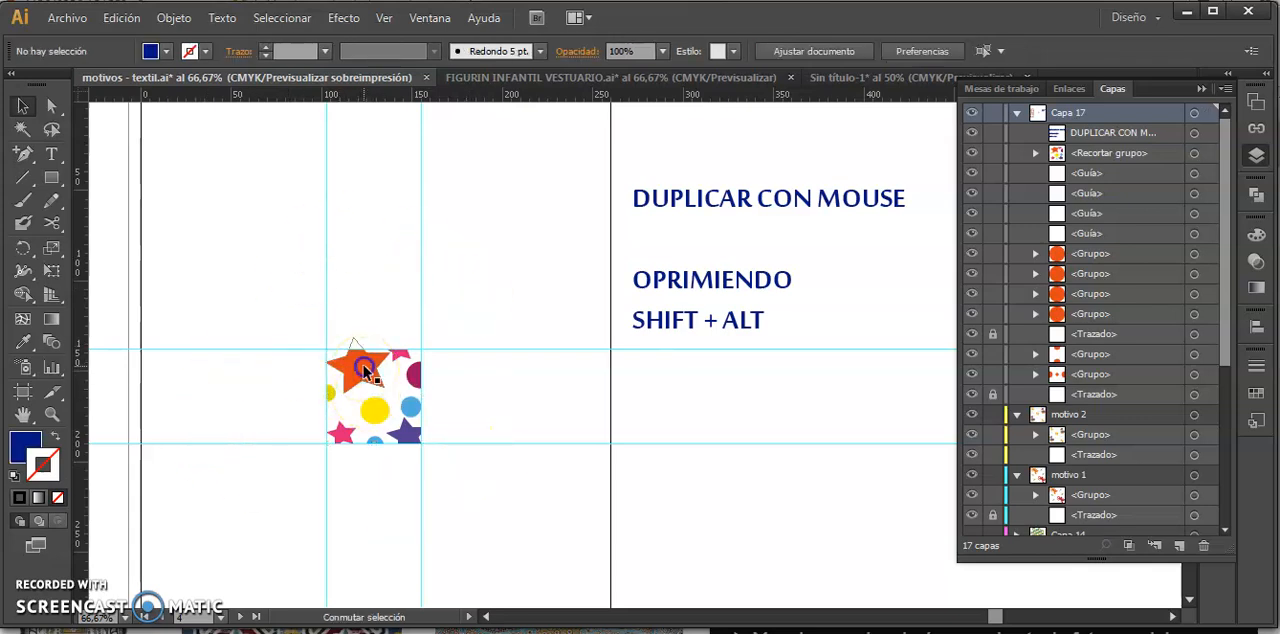
{"action": "left_click_drag", "start_coordinate": [357, 370], "coordinate": [365, 387]}
{"action": "left_click", "coordinate": [367, 366], "text": "shift"}
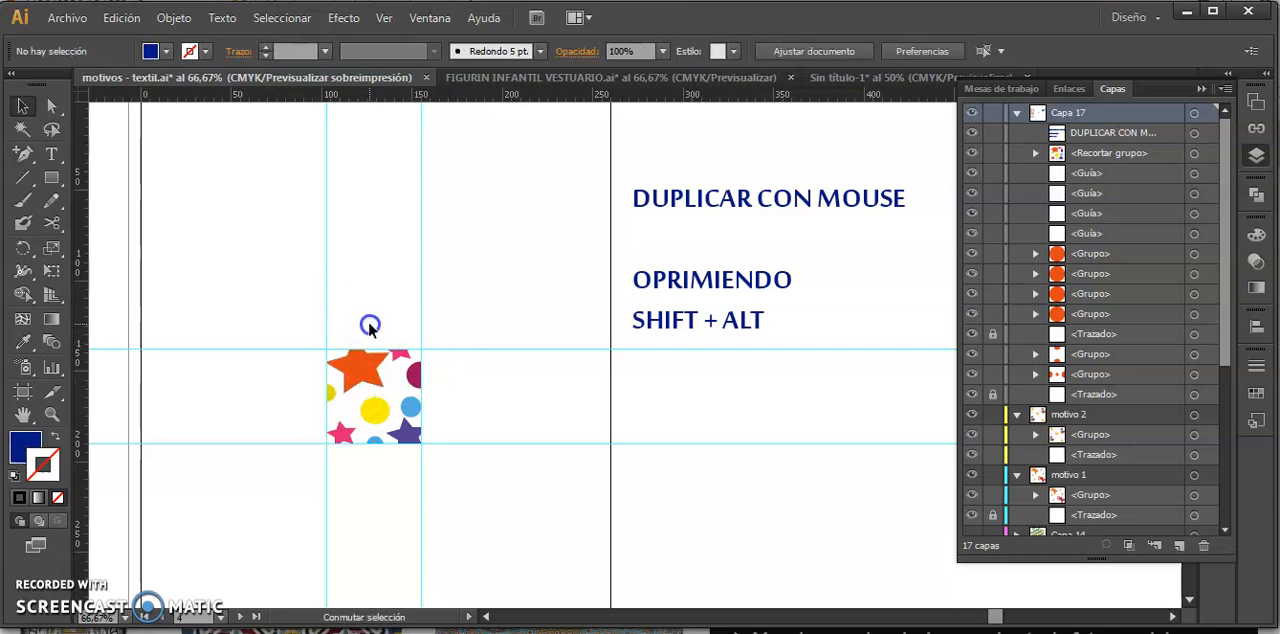
{"action": "left_click_drag", "start_coordinate": [360, 395], "coordinate": [367, 290]}
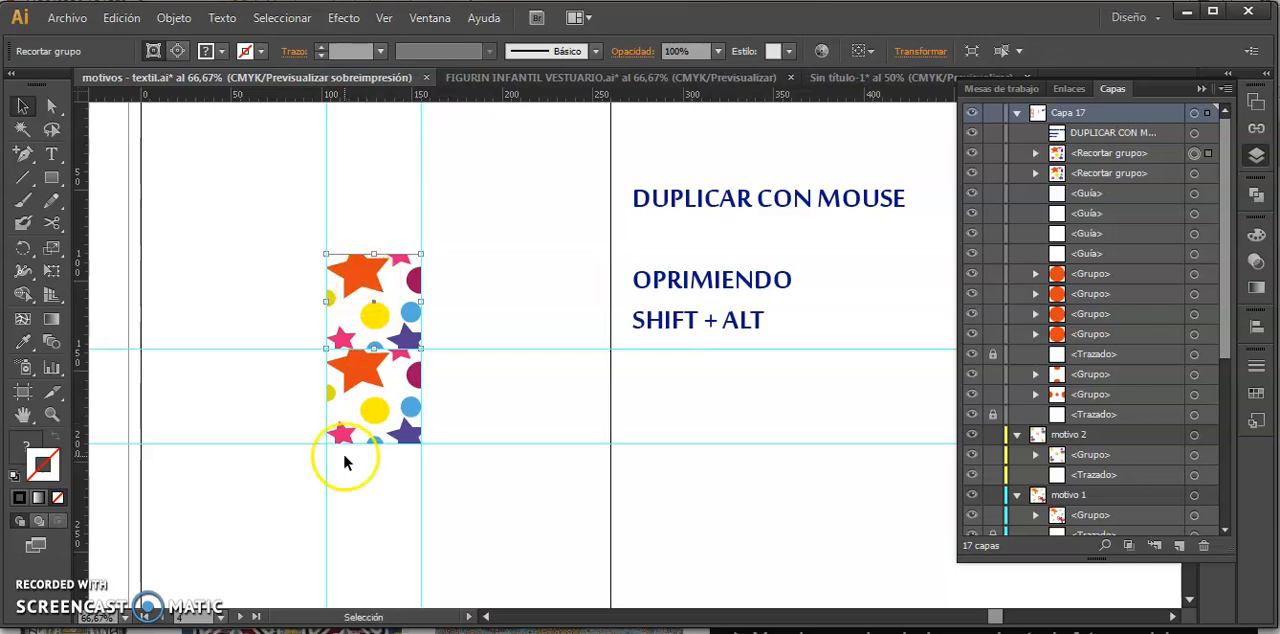
Step: Duplicate the original motif tile directly below it to complete a column of three tiles
{"action": "left_click", "coordinate": [368, 387]}
{"action": "left_click", "coordinate": [365, 377], "text": "shift"}
{"action": "left_click", "coordinate": [359, 470]}
{"action": "left_click", "coordinate": [371, 411]}
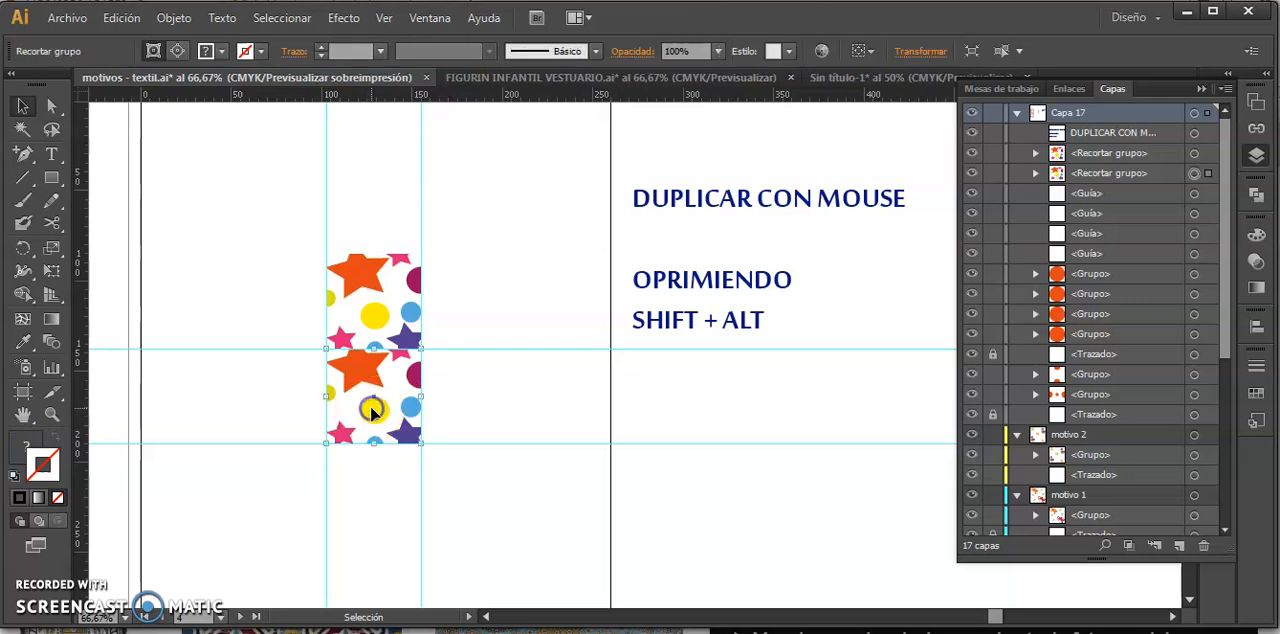
{"action": "left_click_drag", "start_coordinate": [371, 420], "coordinate": [364, 507]}
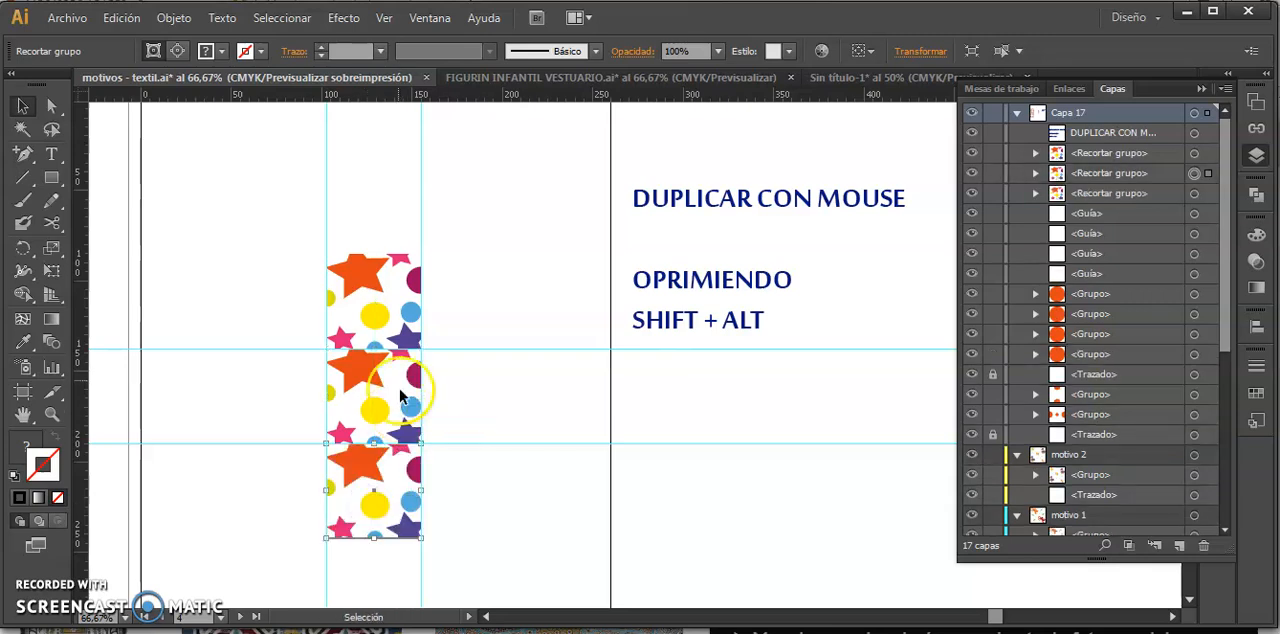
Step: Duplicate the column of three tiles on both sides to build a three-by-three pattern grid
{"action": "left_click_drag", "start_coordinate": [364, 240], "coordinate": [380, 534]}
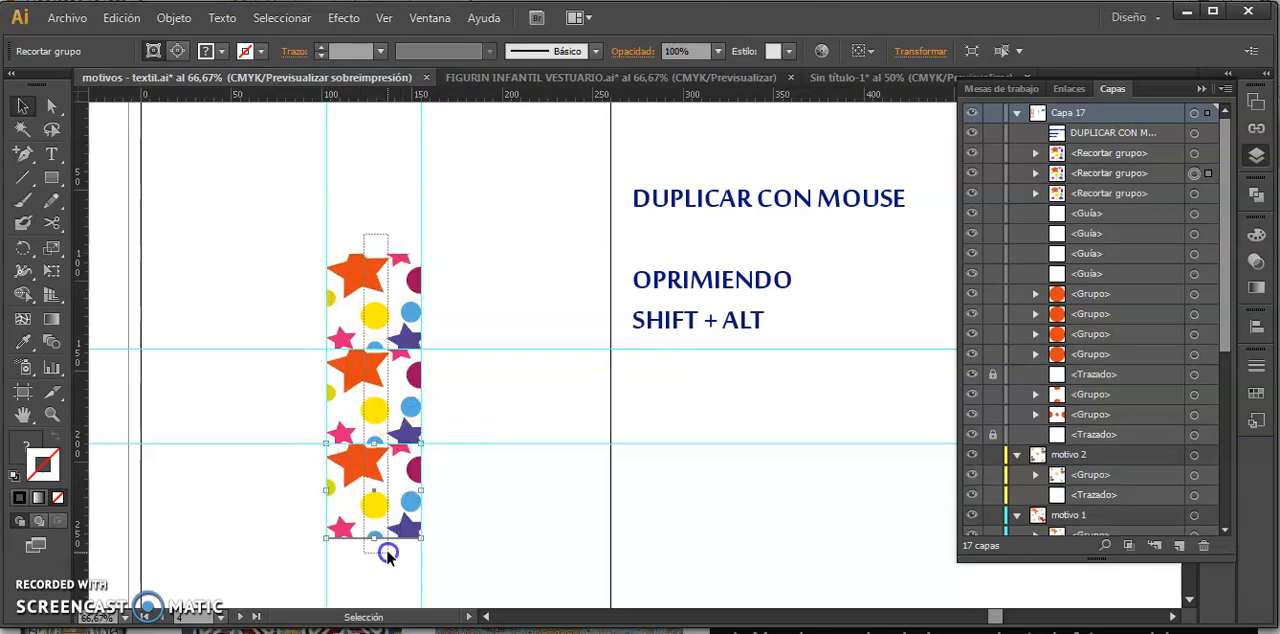
{"action": "left_click_drag", "start_coordinate": [383, 415], "coordinate": [282, 383]}
{"action": "left_click", "coordinate": [566, 419]}
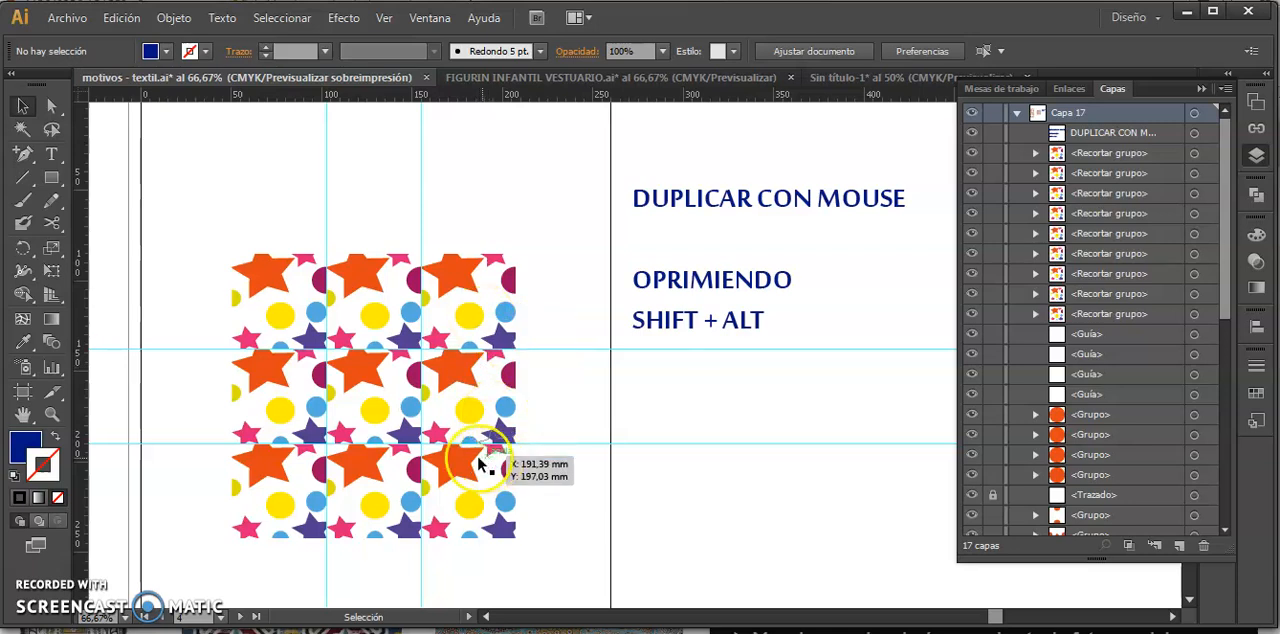
{"action": "left_click", "coordinate": [286, 314]}
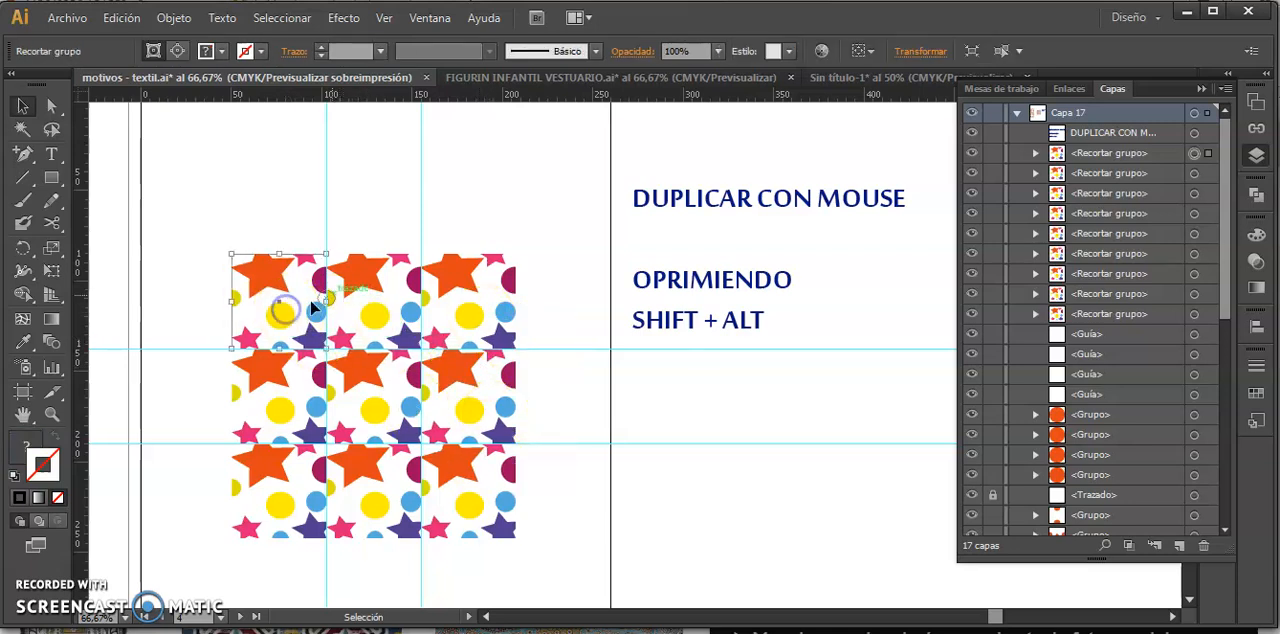
{"action": "left_click", "coordinate": [457, 206]}
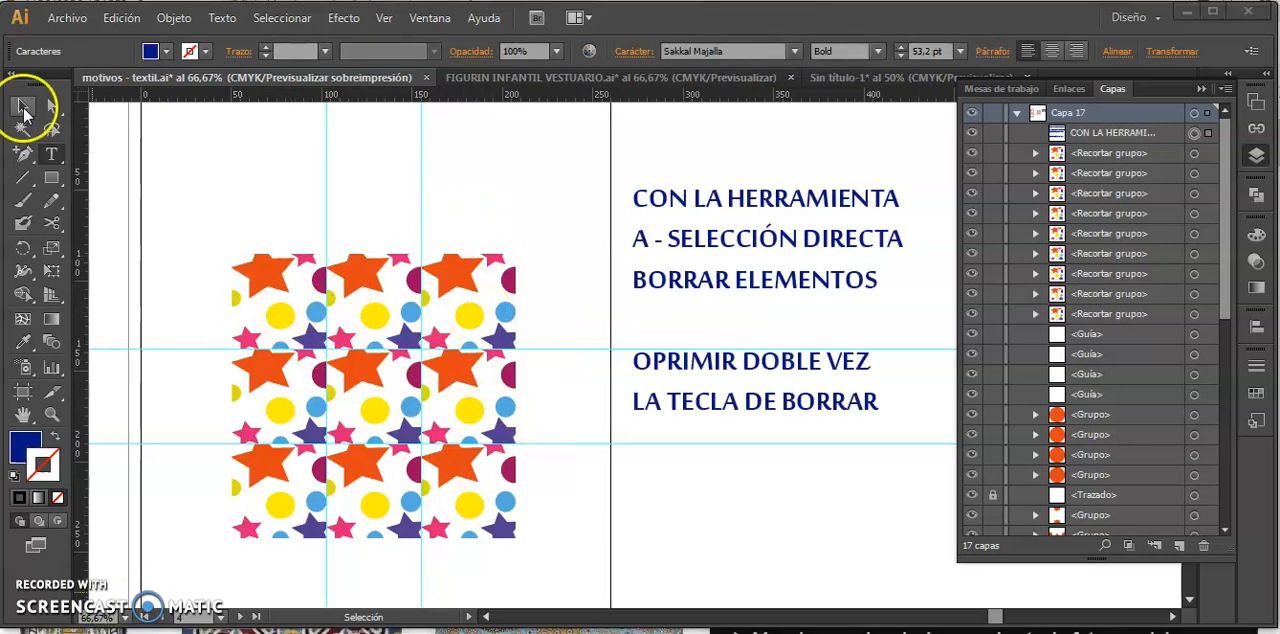
{"action": "left_click", "coordinate": [357, 370]}
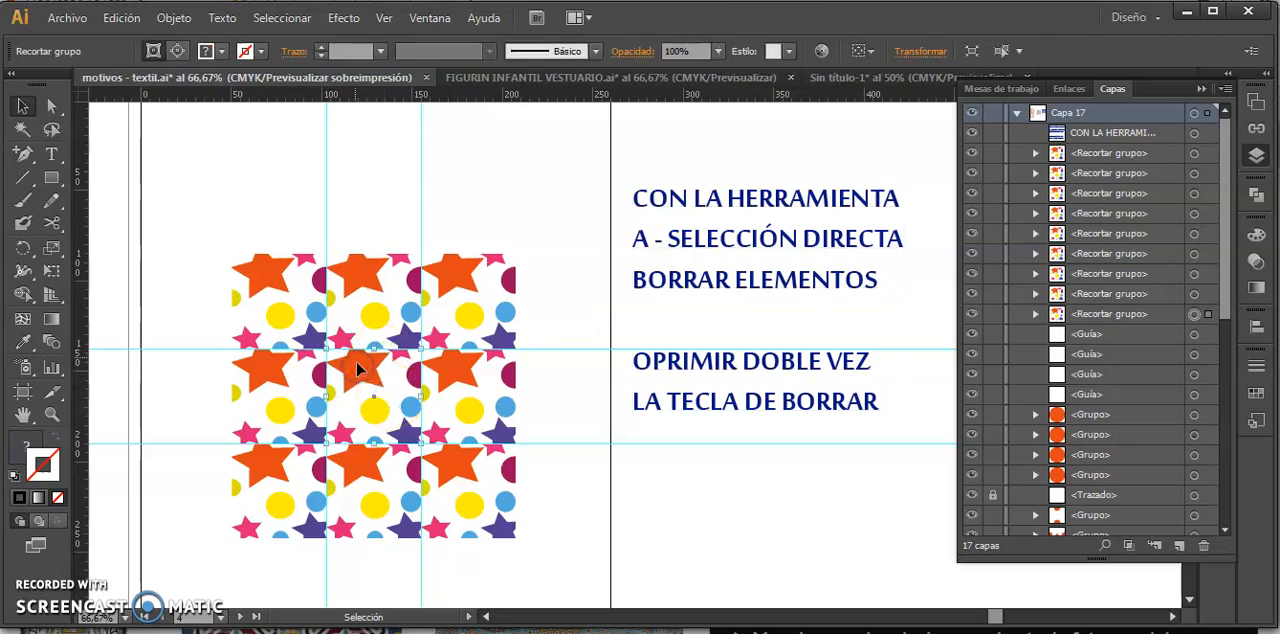
{"action": "left_click", "coordinate": [347, 362]}
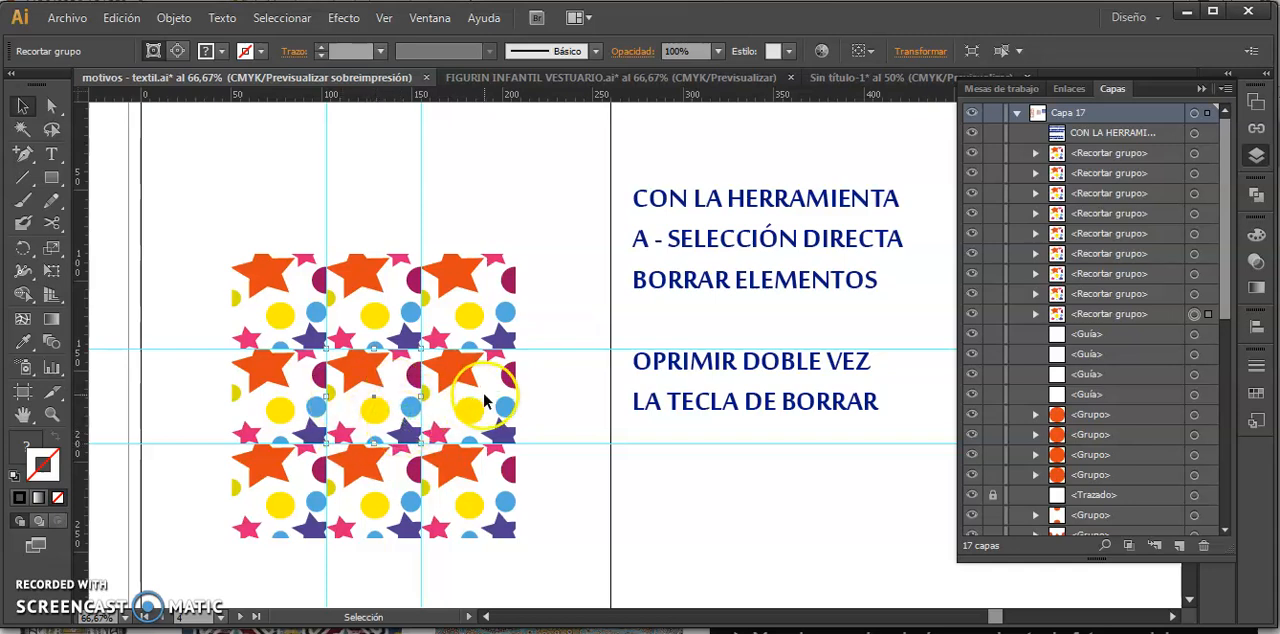
{"action": "left_click", "coordinate": [357, 268]}
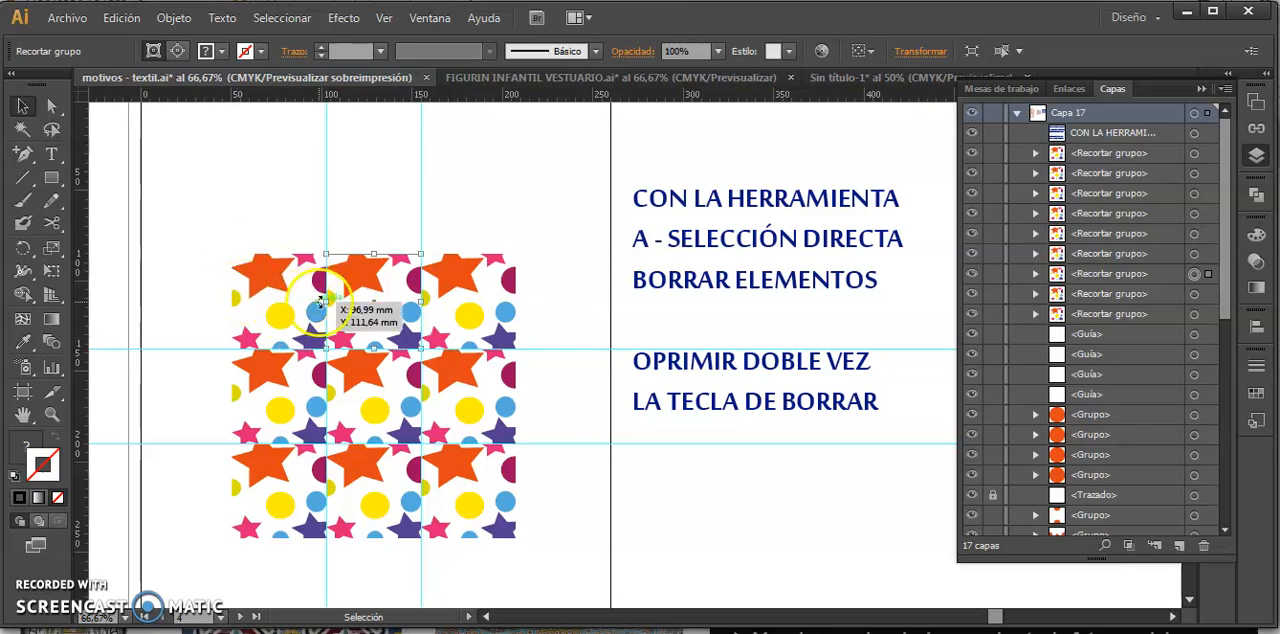
Step: Delete the shapes in the upper part of the top row of motif tiles using Direct Selection
{"action": "key", "text": "a"}
{"action": "left_click", "coordinate": [298, 298]}
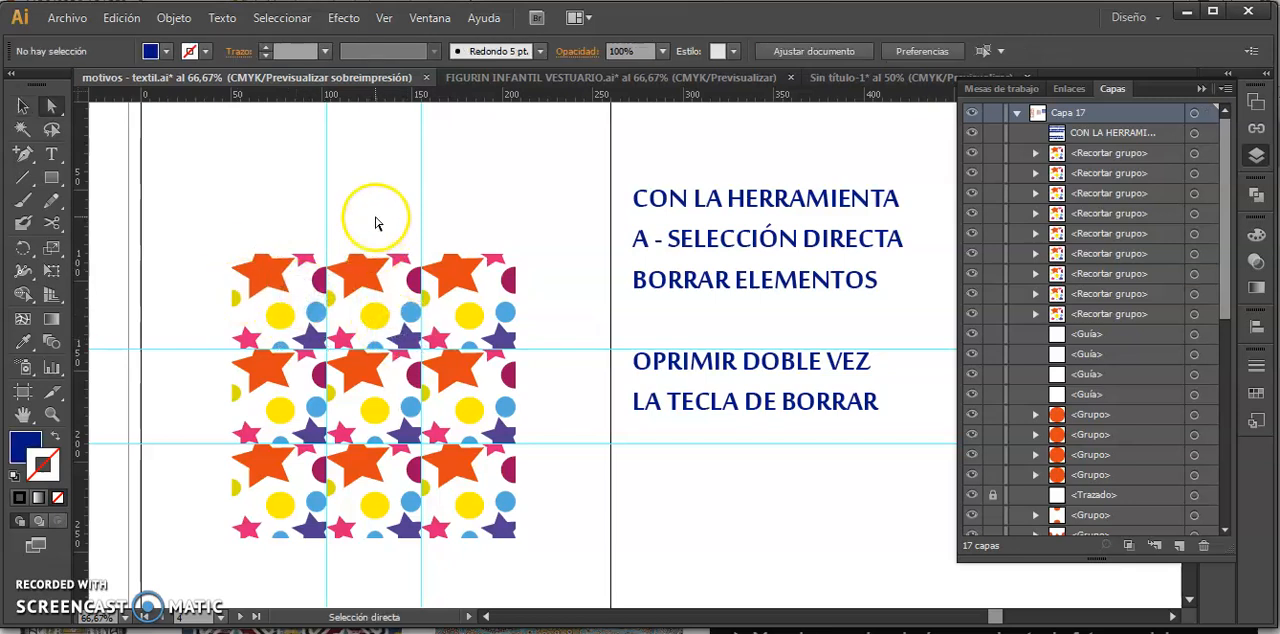
{"action": "left_click_drag", "start_coordinate": [205, 229], "coordinate": [574, 320]}
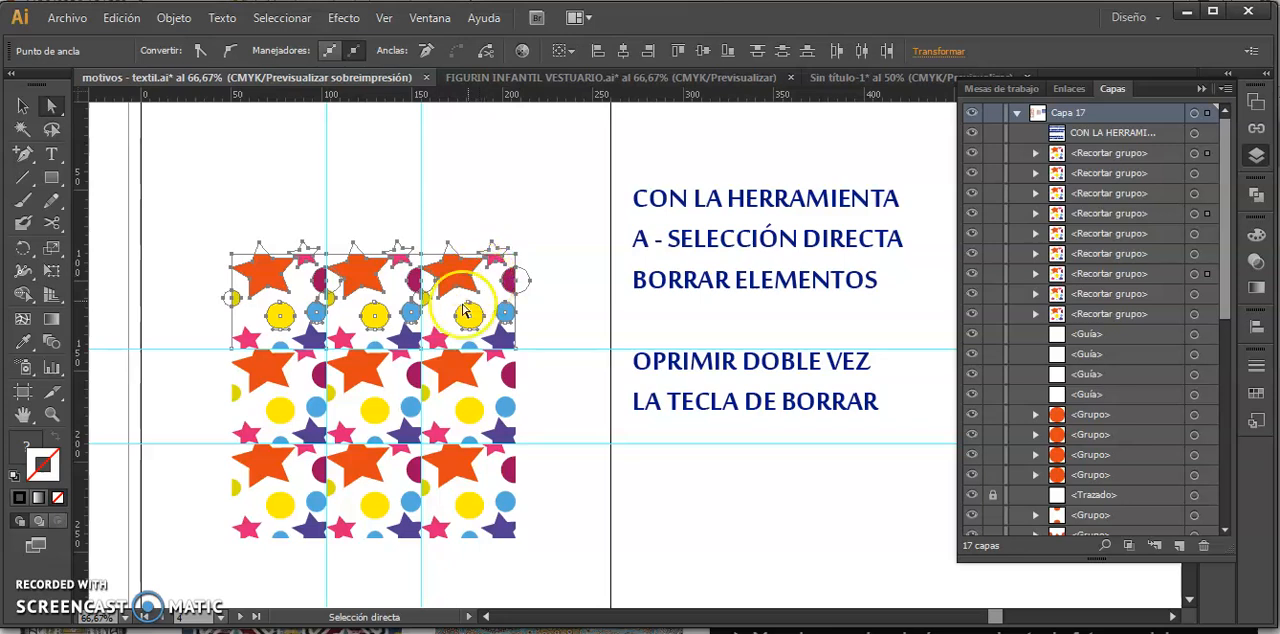
{"action": "left_click", "coordinate": [284, 309]}
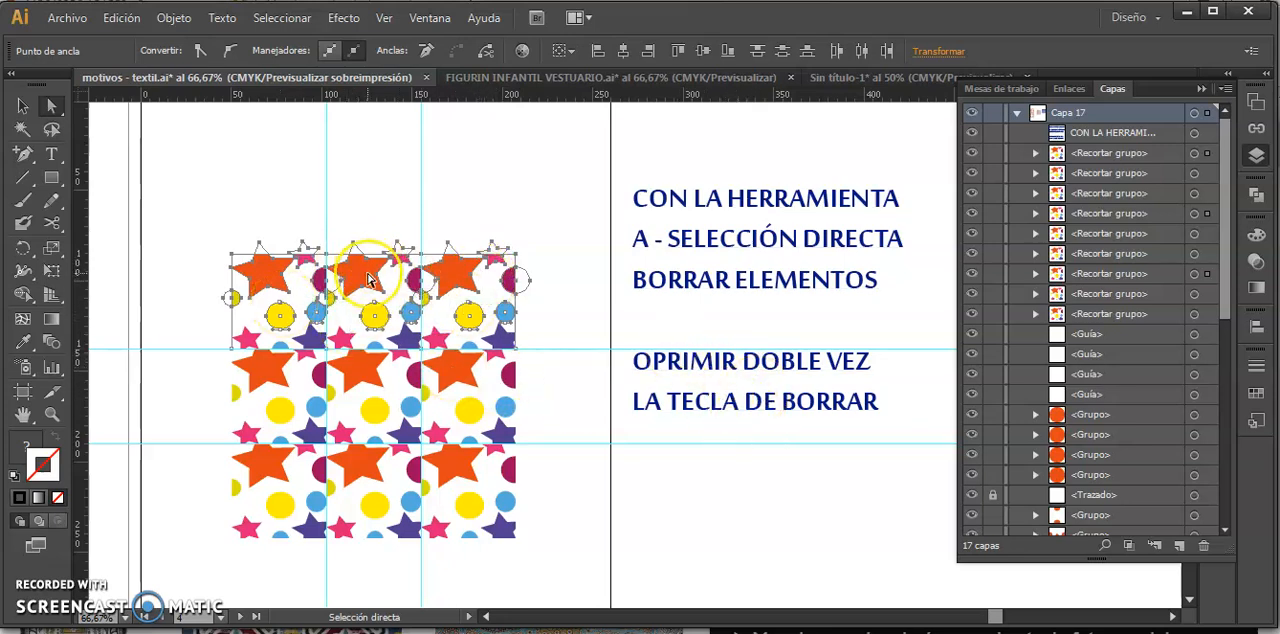
{"action": "key", "text": "Delete"}
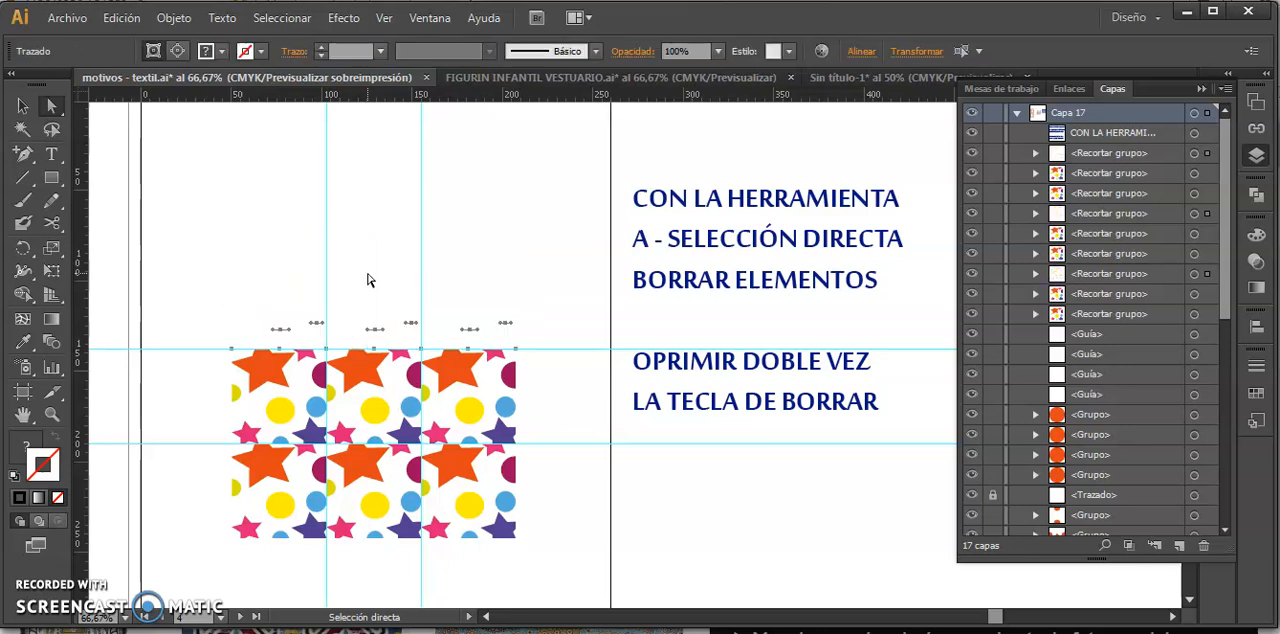
{"action": "key", "text": "ctrl+z"}
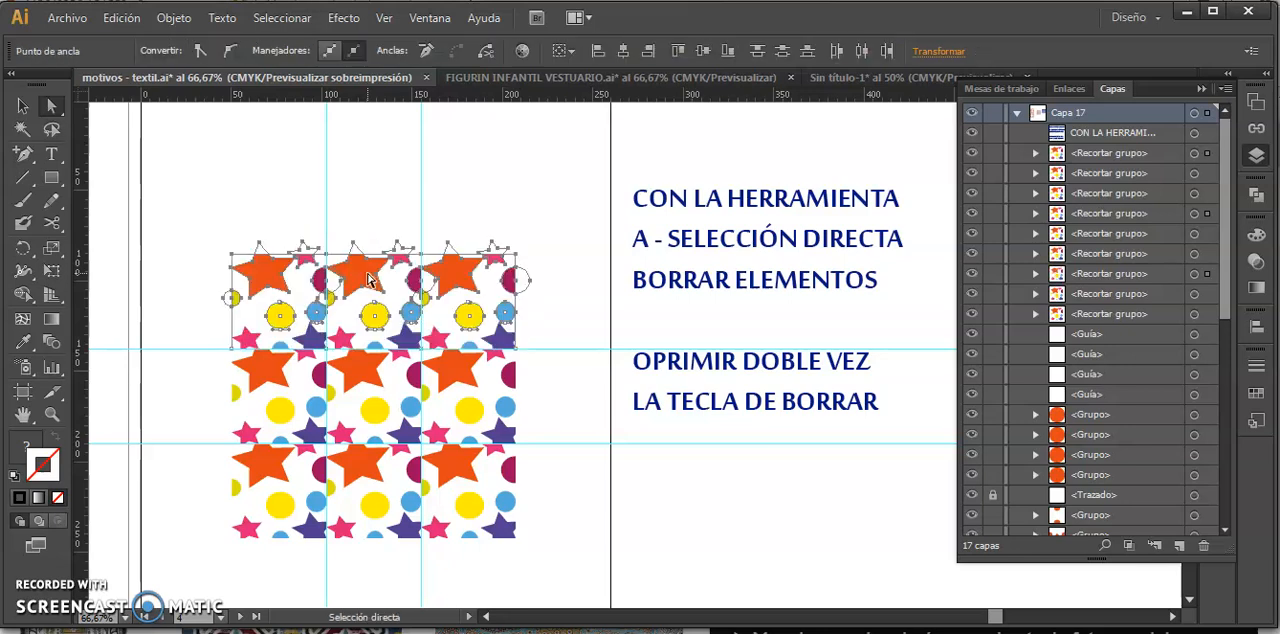
{"action": "key", "text": "Delete"}
{"action": "key", "text": "Delete"}
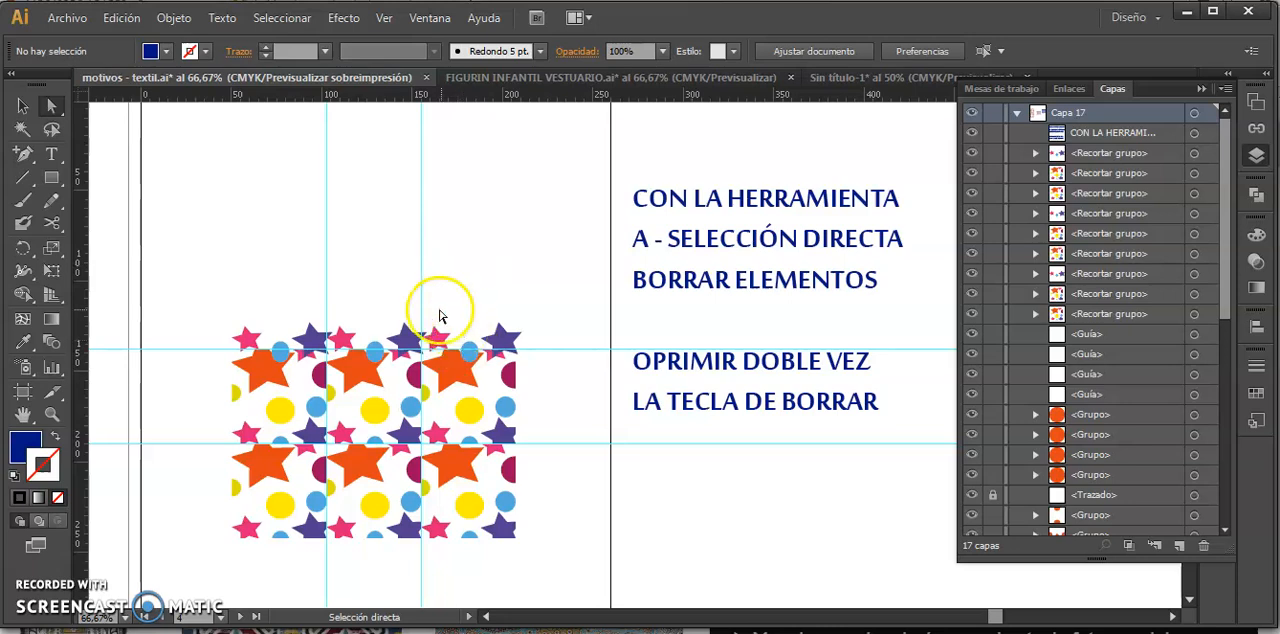
Step: Delete the outer shapes of the right-hand column of tiles and the shapes of the bottom row
{"action": "left_click_drag", "start_coordinate": [464, 284], "coordinate": [533, 576]}
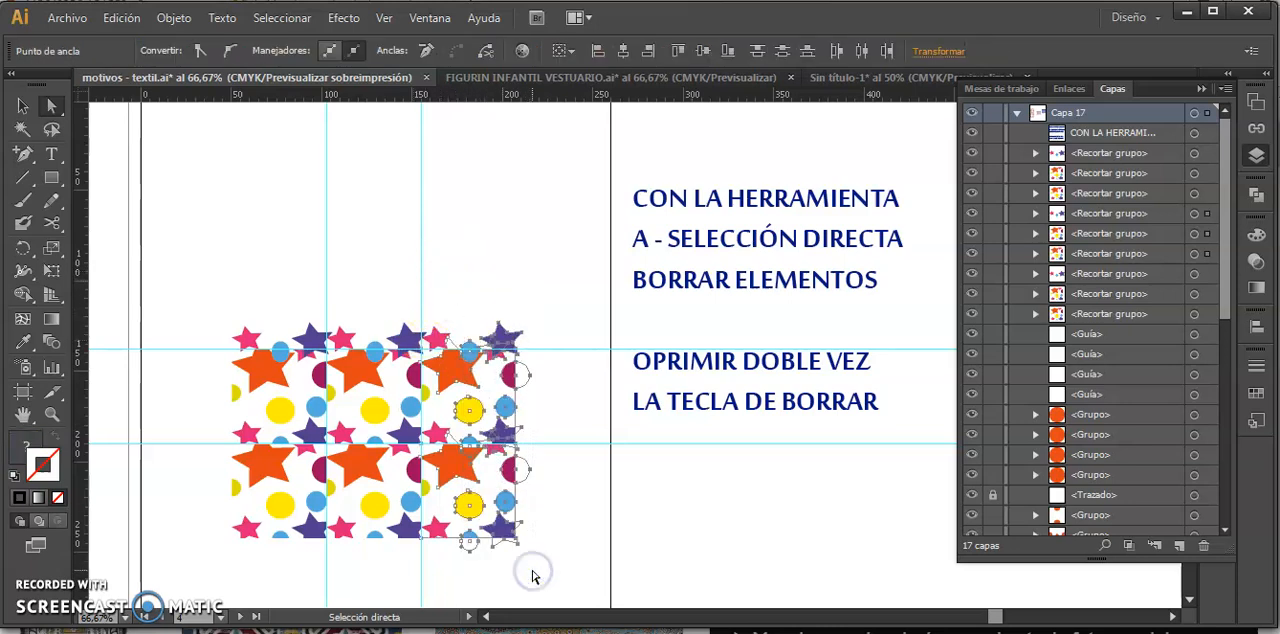
{"action": "key", "text": "Delete"}
{"action": "key", "text": "Delete"}
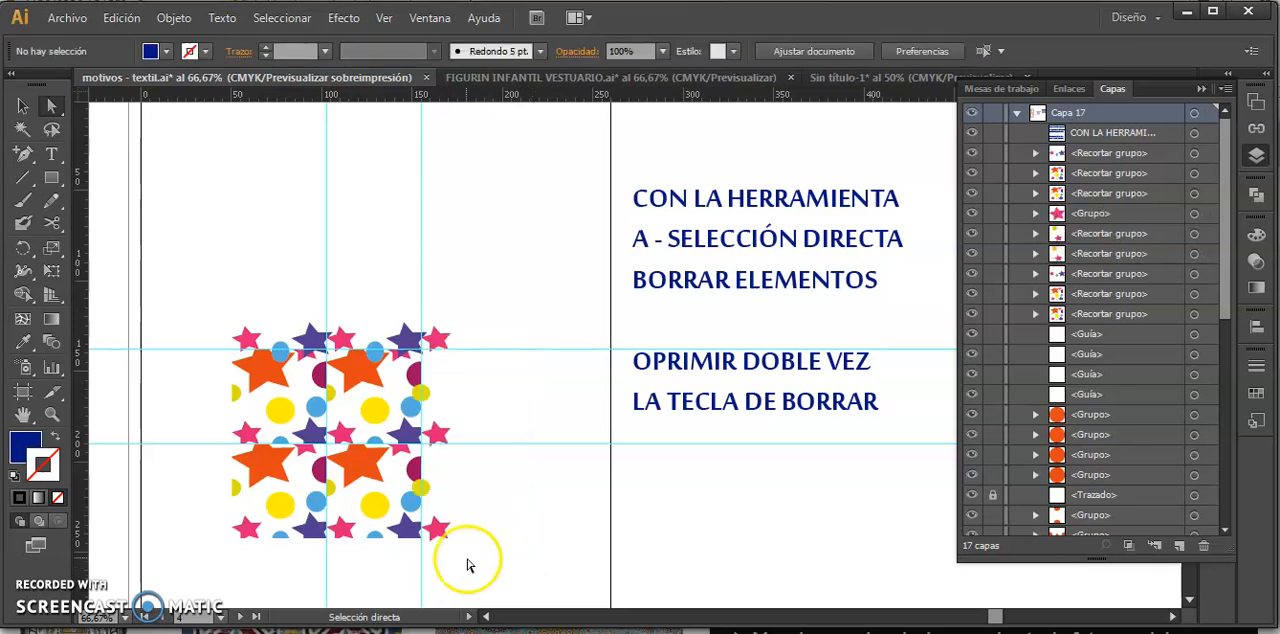
{"action": "left_click_drag", "start_coordinate": [485, 567], "coordinate": [183, 465]}
{"action": "key", "text": "Delete"}
{"action": "key", "text": "Delete"}
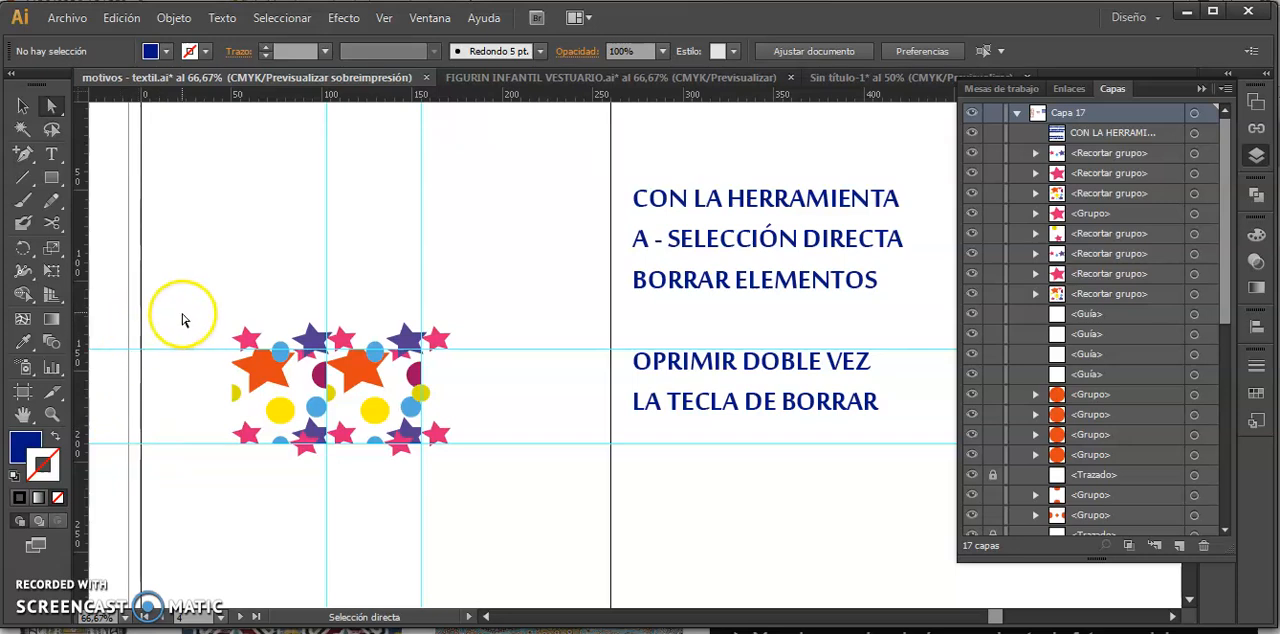
Step: Delete the outer shapes of the left-hand column and the leftover blue circle beside the central tile
{"action": "left_click_drag", "start_coordinate": [282, 473], "coordinate": [281, 472]}
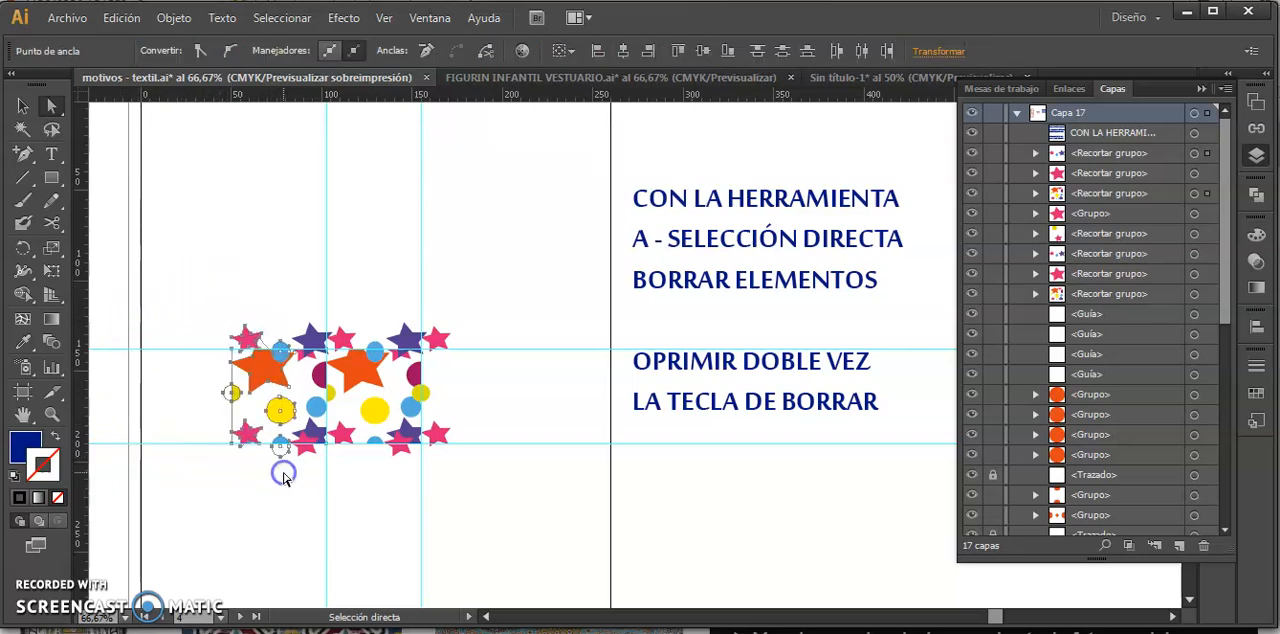
{"action": "key", "text": "Delete"}
{"action": "key", "text": "Delete"}
{"action": "left_click", "coordinate": [343, 452]}
{"action": "left_click", "coordinate": [323, 450]}
{"action": "key", "text": "v"}
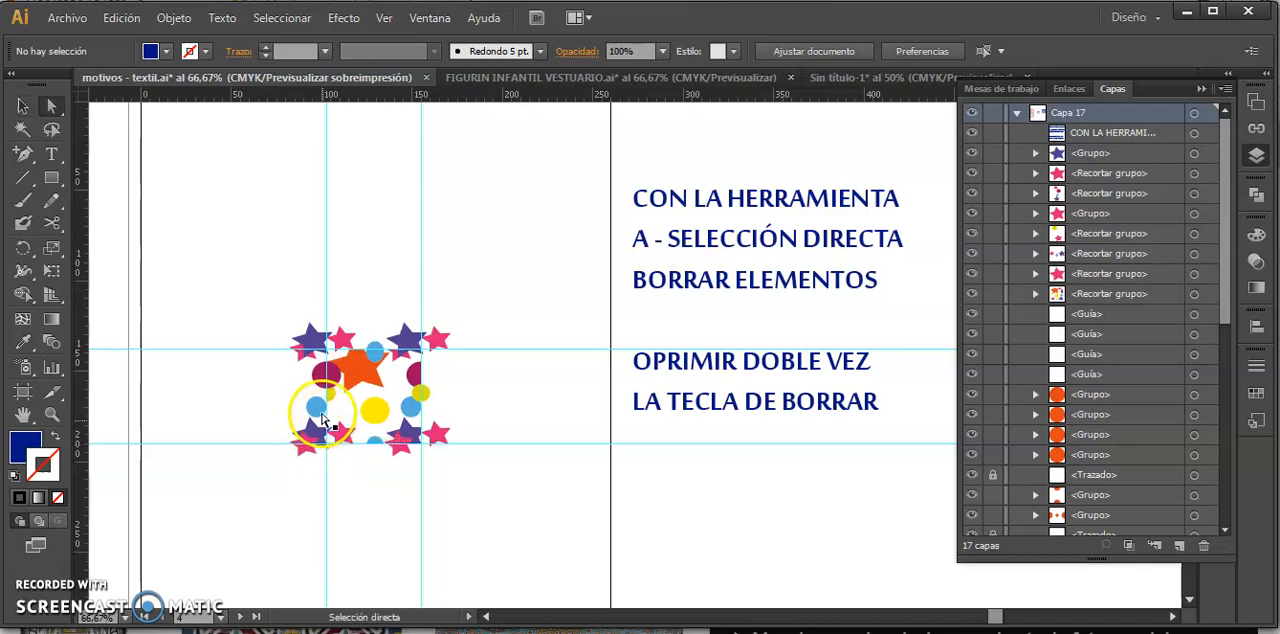
{"action": "left_click", "coordinate": [317, 410]}
{"action": "key", "text": "Delete"}
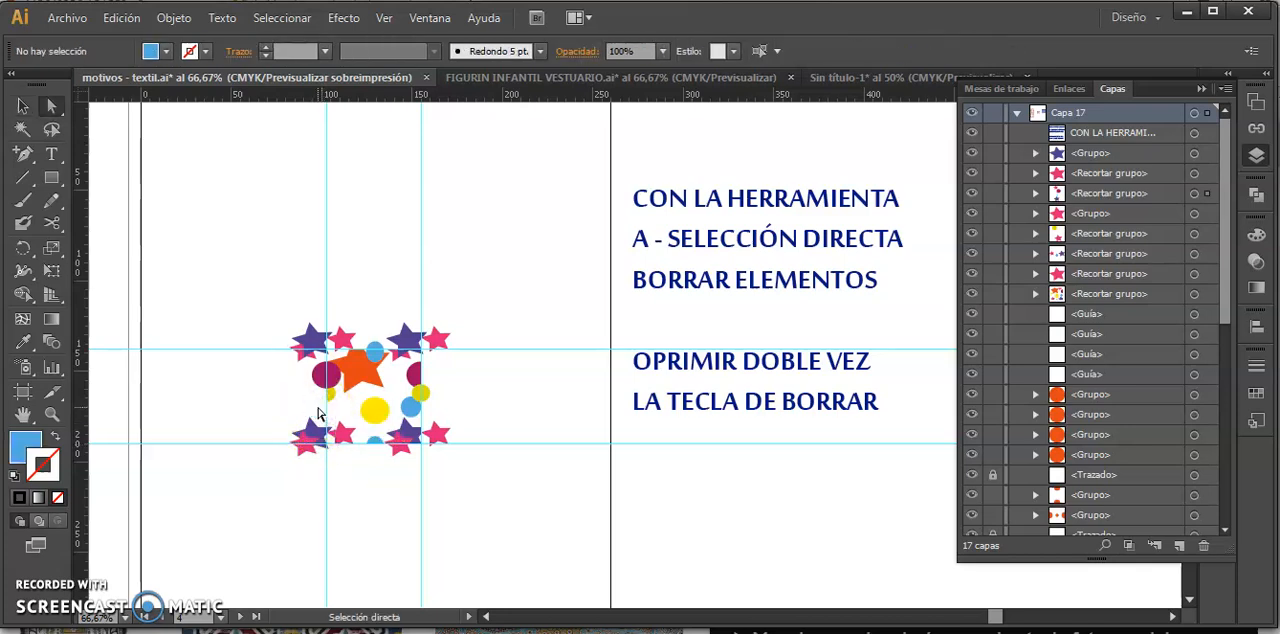
Step: Delete the surplus pink stars outside the central tile's two upper corners
{"action": "left_click", "coordinate": [298, 356]}
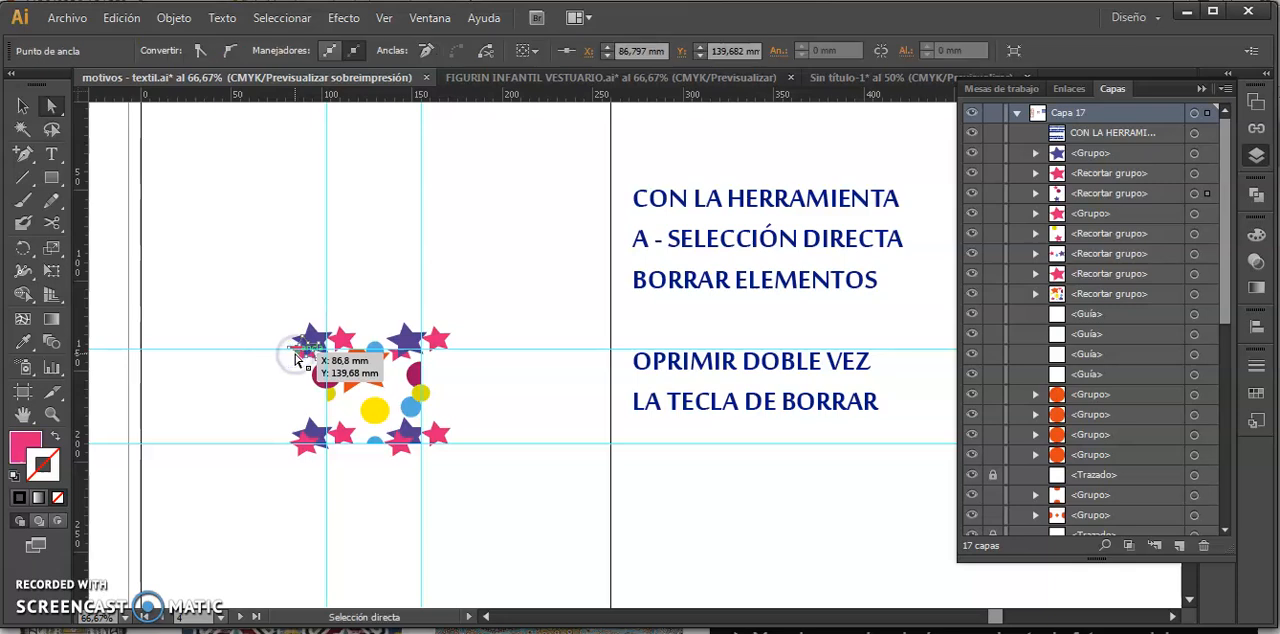
{"action": "left_click", "coordinate": [444, 346]}
{"action": "key", "text": "Delete"}
{"action": "key", "text": "Delete"}
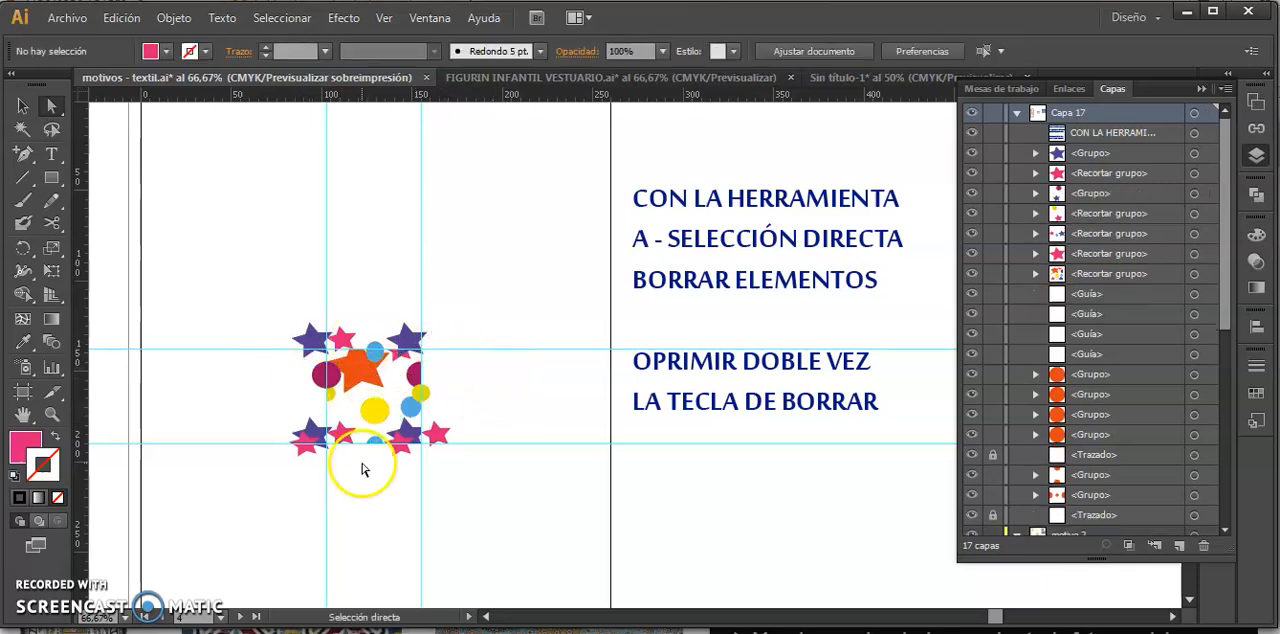
Step: Delete the surplus pink stars outside the central tile's two lower corners
{"action": "left_click", "coordinate": [304, 445]}
{"action": "key", "text": "Delete"}
{"action": "key", "text": "Delete"}
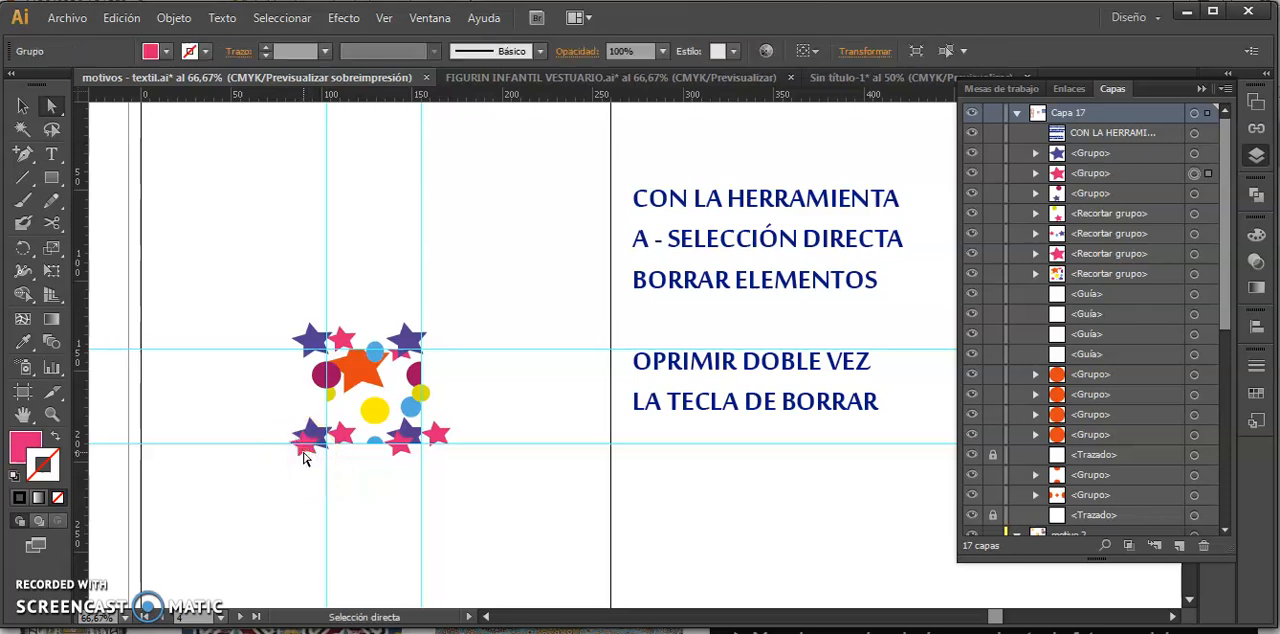
{"action": "left_click", "coordinate": [443, 440]}
{"action": "key", "text": "Delete"}
{"action": "key", "text": "Delete"}
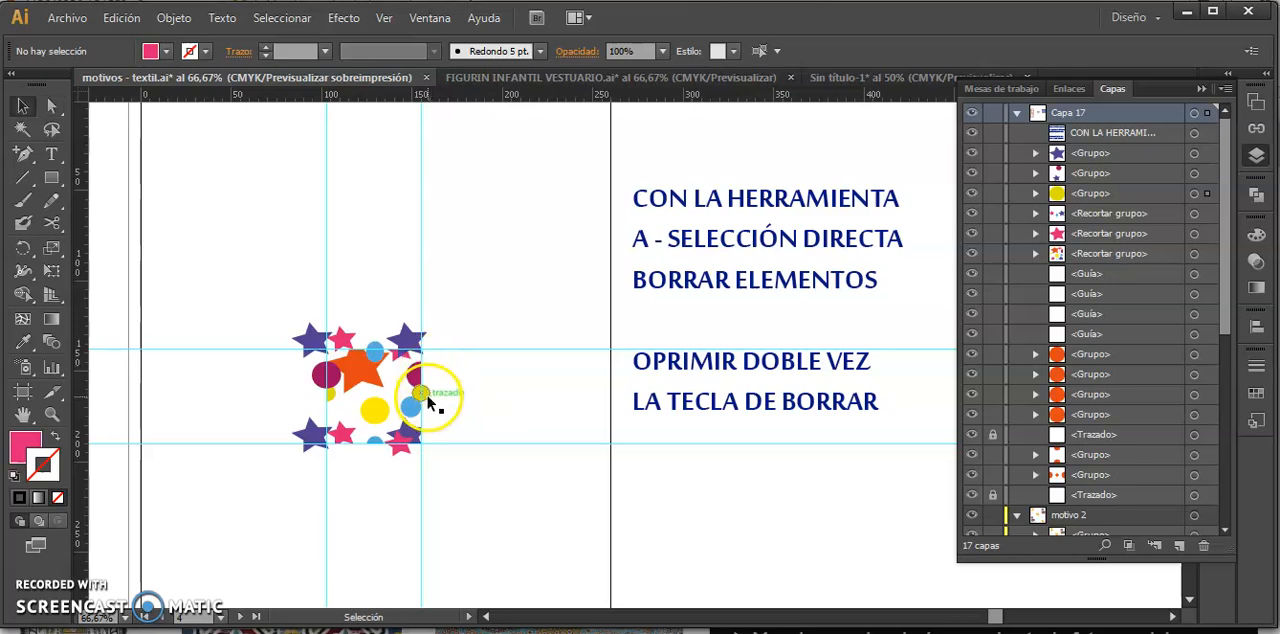
Step: Examine how the yellow circle, the central tile and the upper stars are grouped and stacked in the layer structure
{"action": "left_click", "coordinate": [426, 396]}
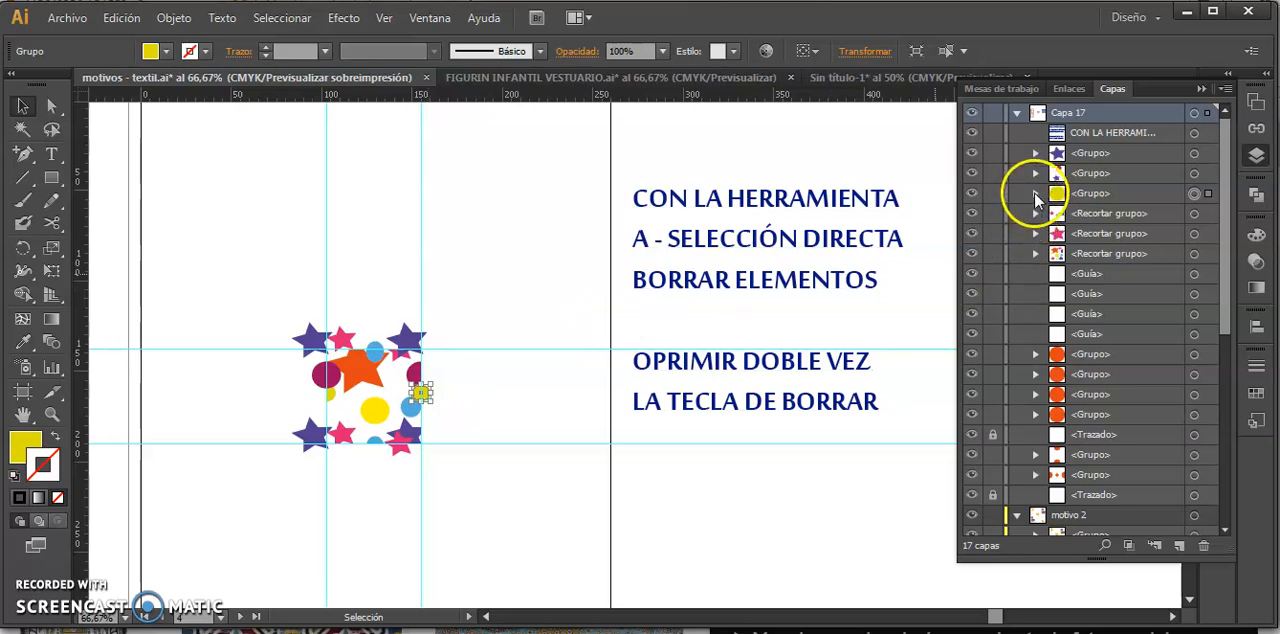
{"action": "left_click", "coordinate": [1036, 193]}
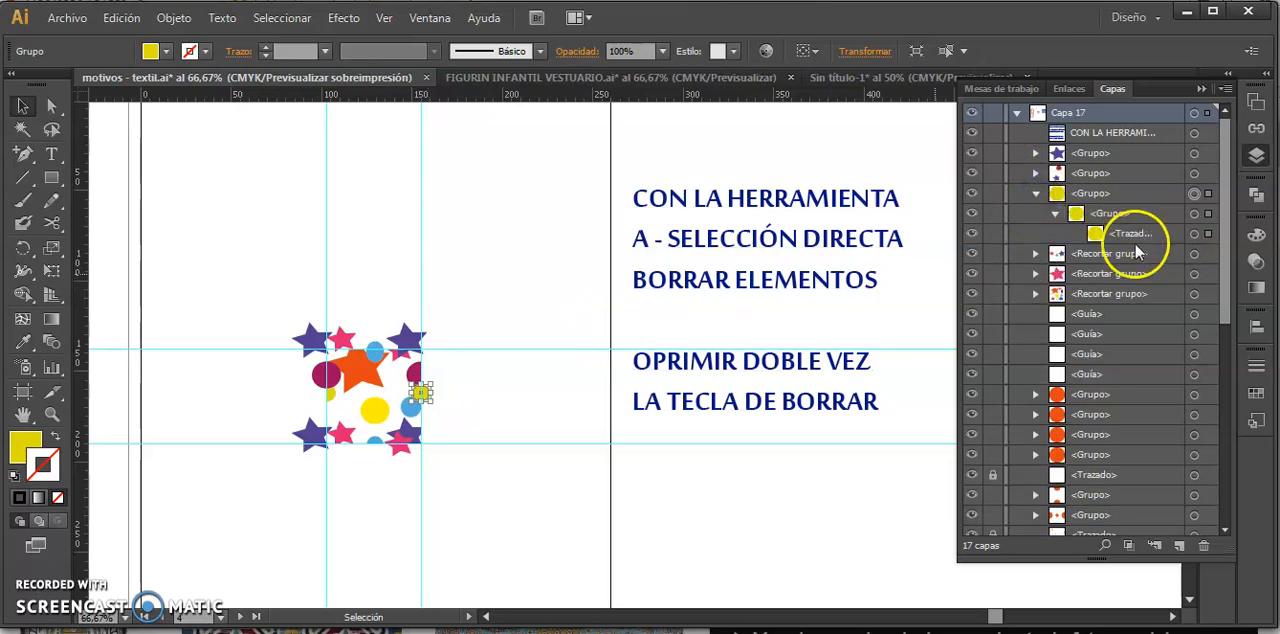
{"action": "left_click", "coordinate": [486, 391]}
{"action": "left_click", "coordinate": [366, 376]}
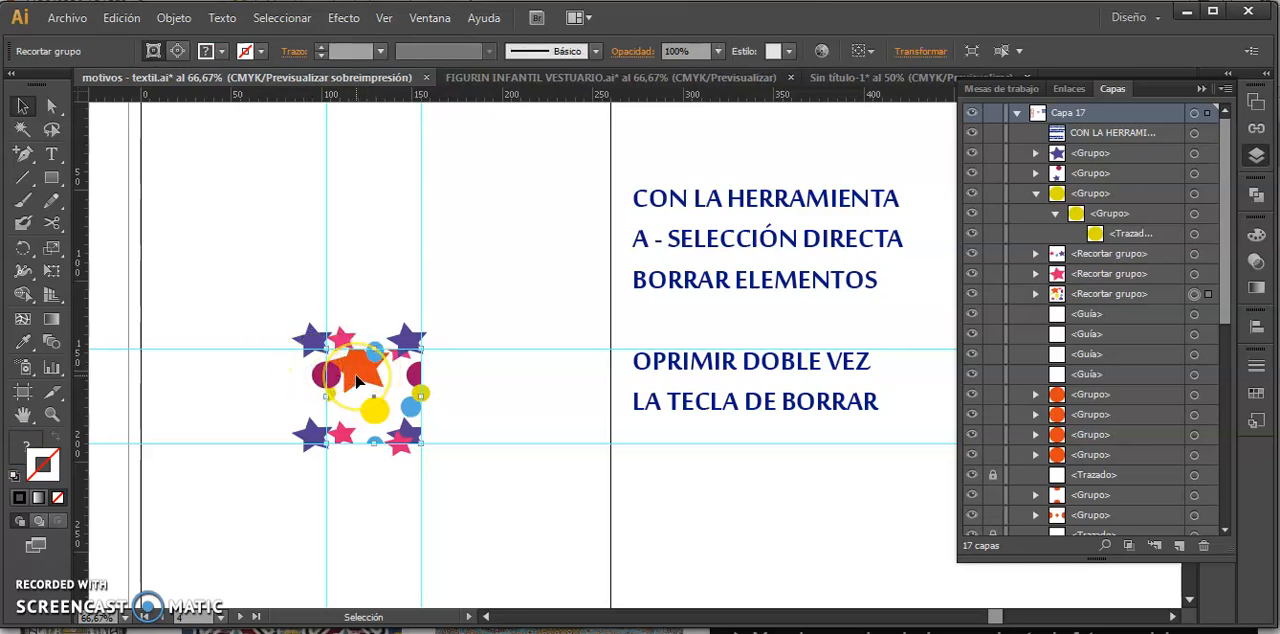
{"action": "left_click", "coordinate": [451, 378]}
{"action": "left_click", "coordinate": [408, 338]}
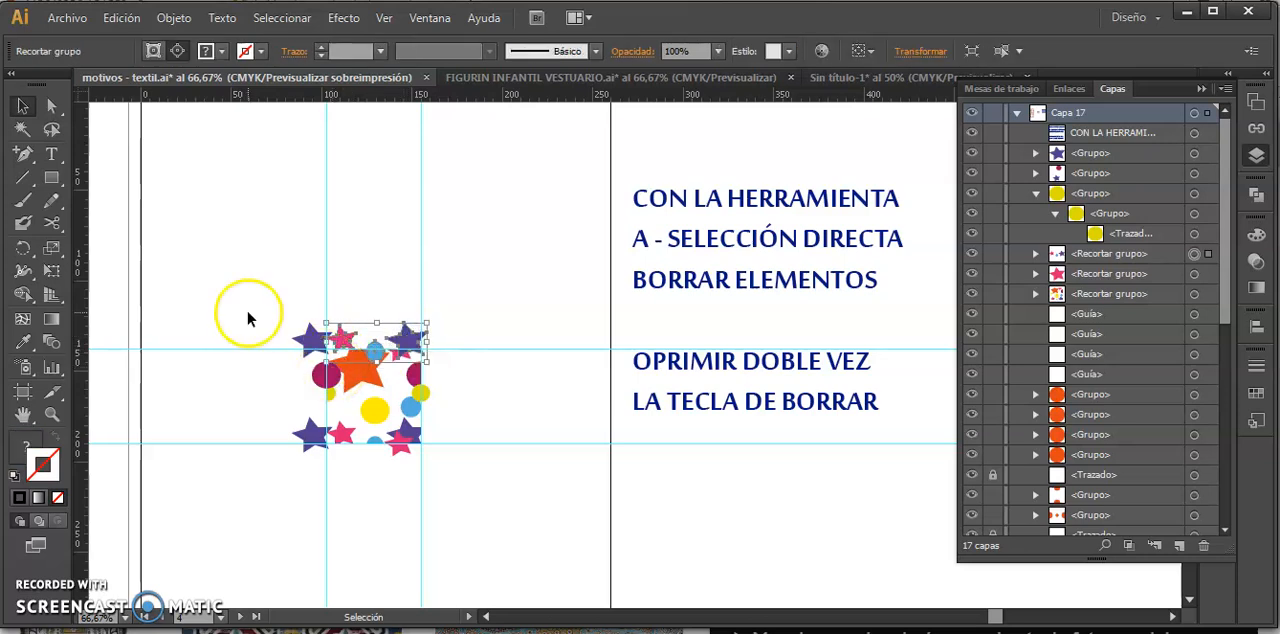
{"action": "left_click_drag", "start_coordinate": [250, 303], "coordinate": [488, 503]}
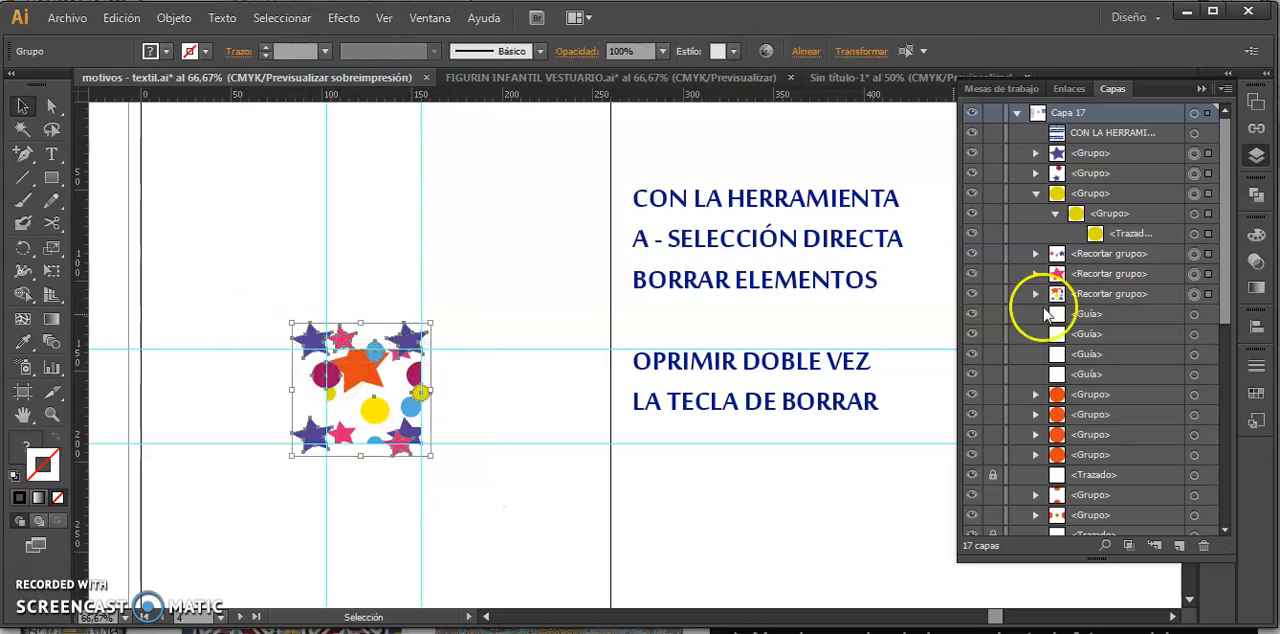
{"action": "left_click", "coordinate": [531, 410]}
Step: Move the central tile's clip group above all the other motif groups in the stacking order
{"action": "left_click", "coordinate": [368, 380]}
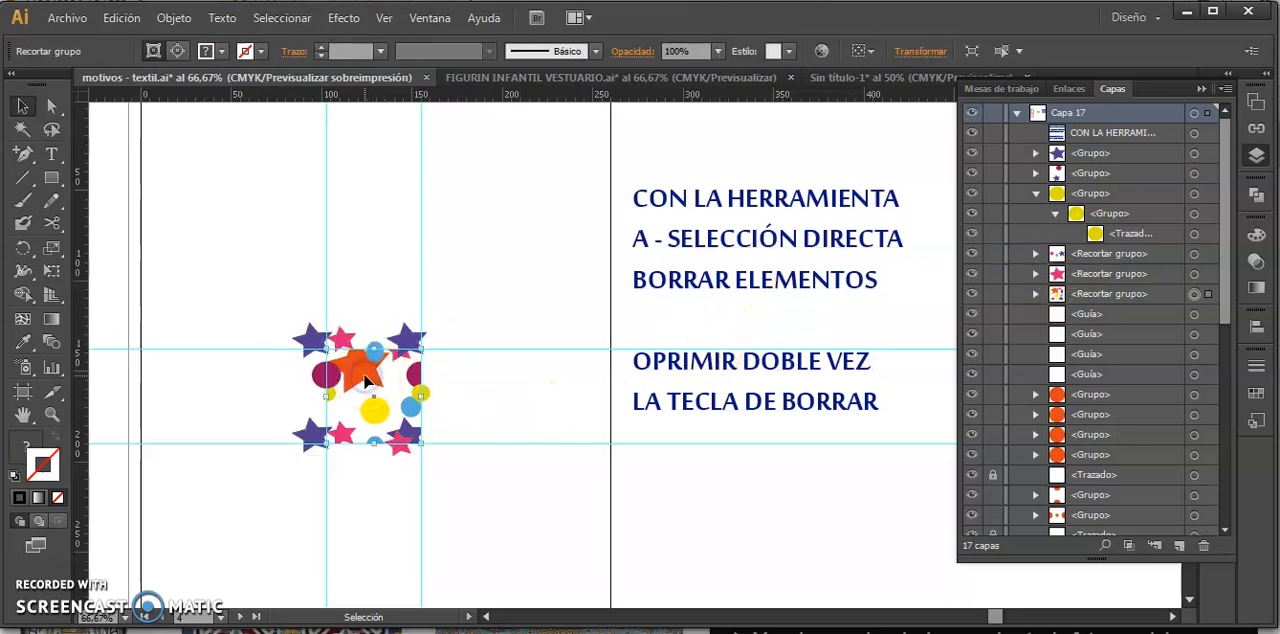
{"action": "left_click_drag", "start_coordinate": [1096, 294], "coordinate": [1086, 201]}
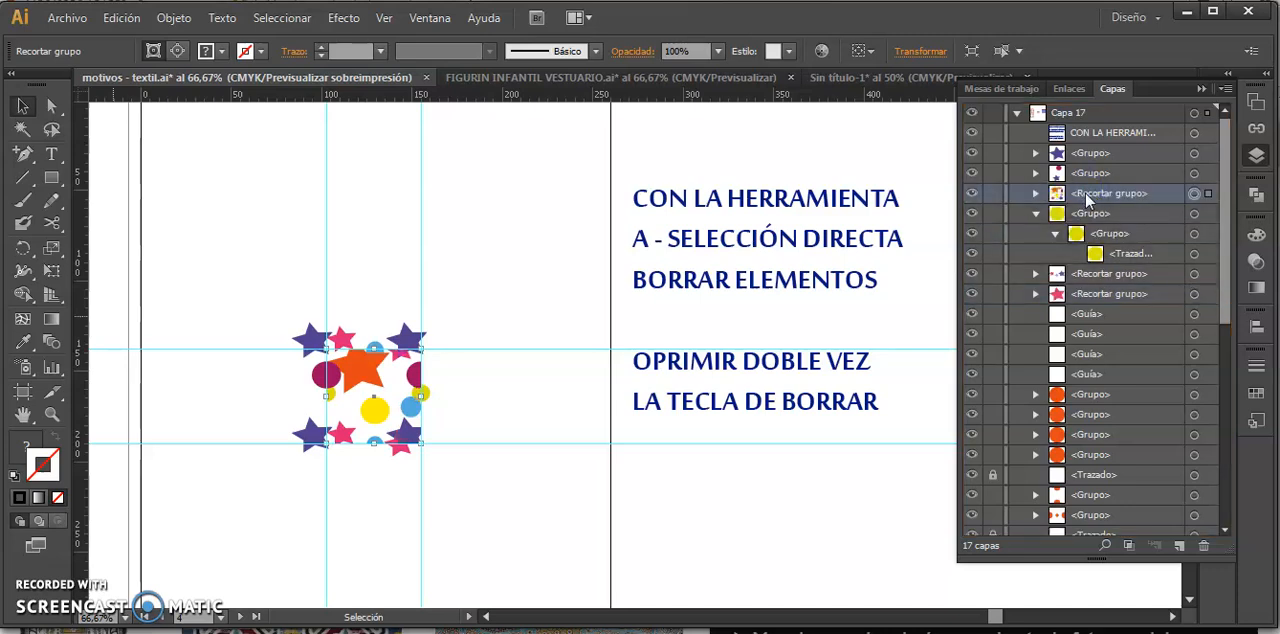
{"action": "left_click", "coordinate": [473, 397]}
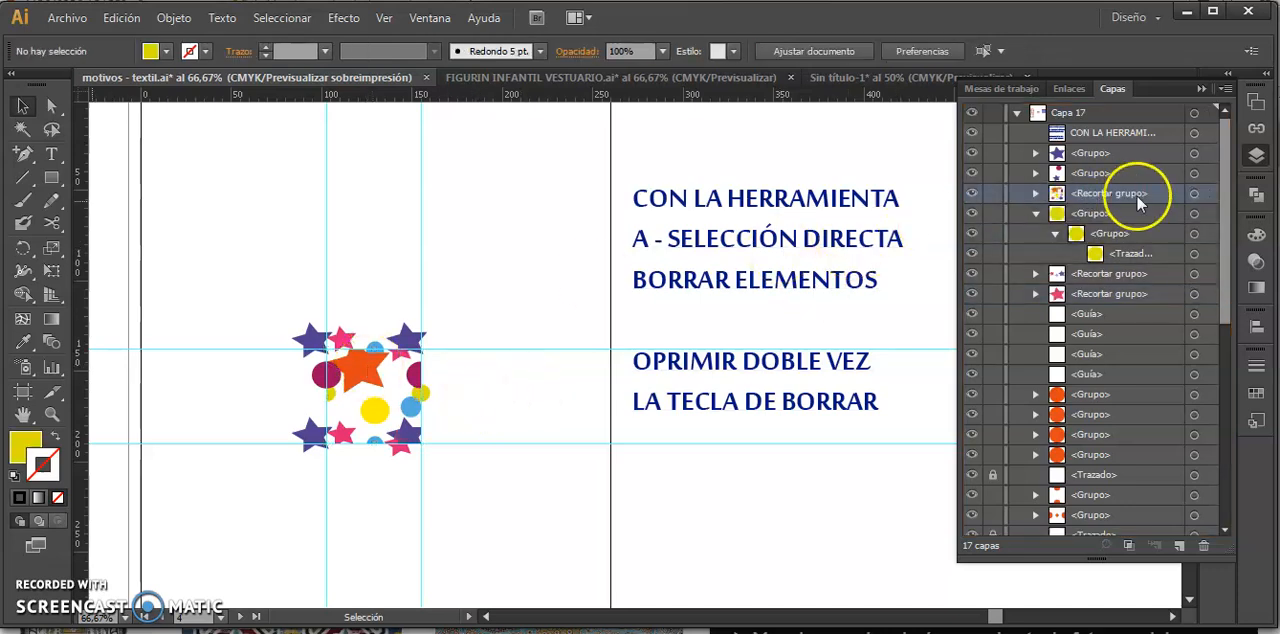
{"action": "left_click_drag", "start_coordinate": [1113, 194], "coordinate": [1113, 150]}
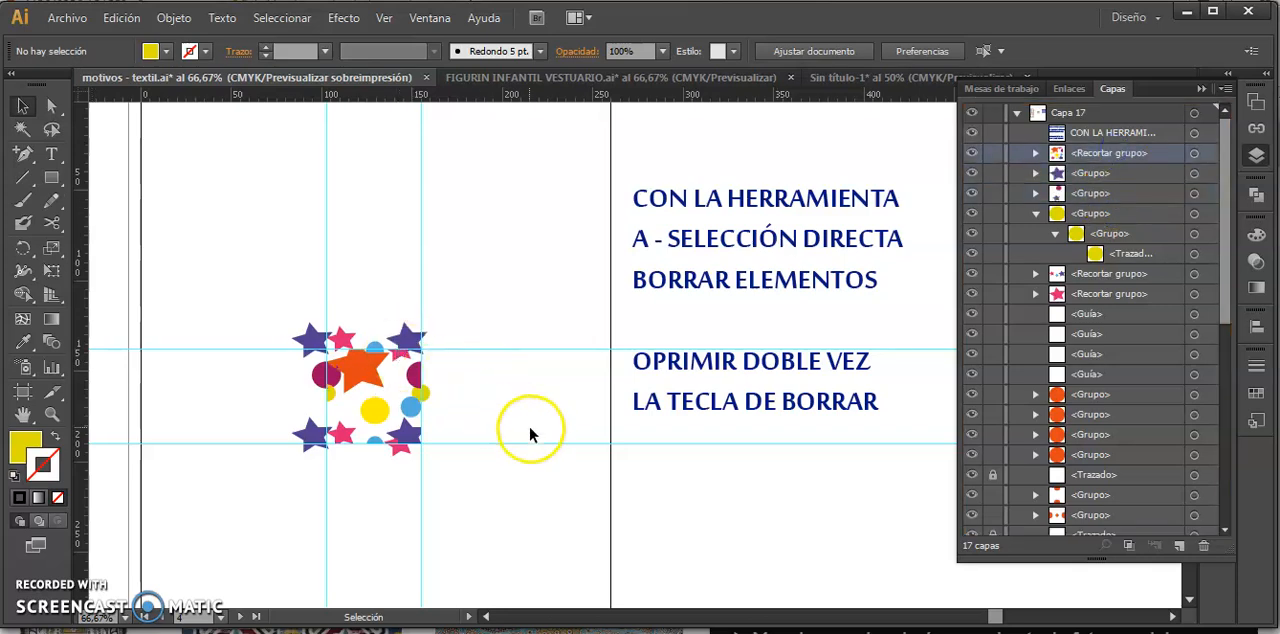
Step: Release the clipping mask of the central motif tile
{"action": "left_click", "coordinate": [360, 386]}
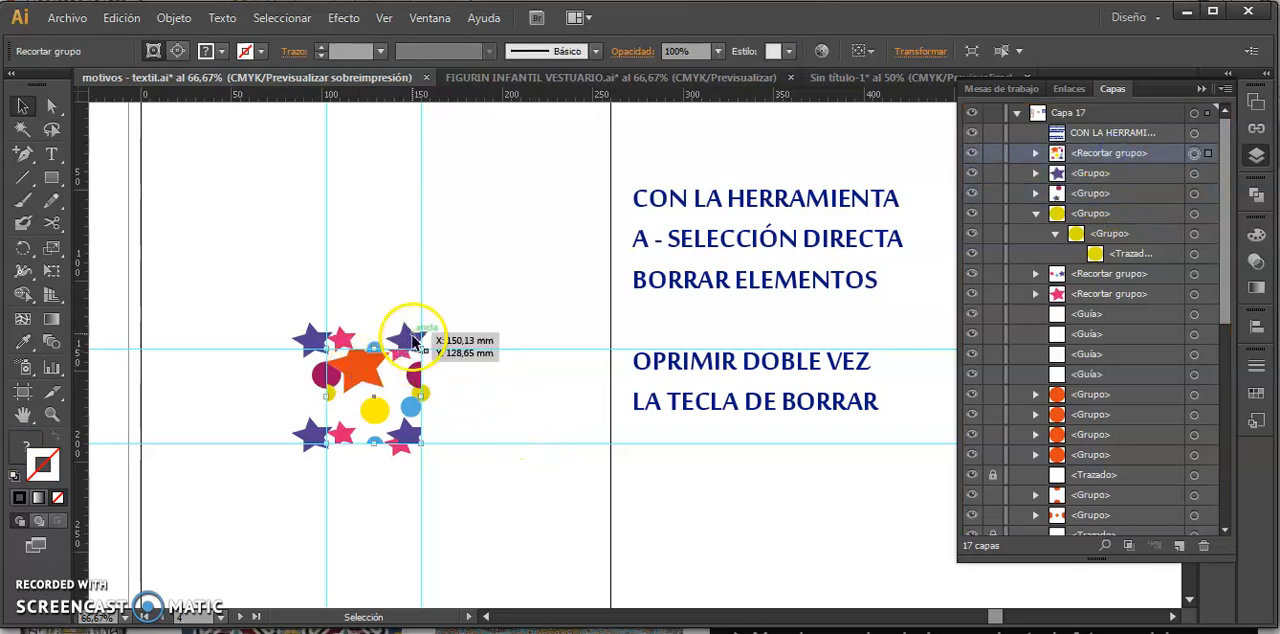
{"action": "right_click", "coordinate": [368, 377]}
{"action": "left_click", "coordinate": [466, 486]}
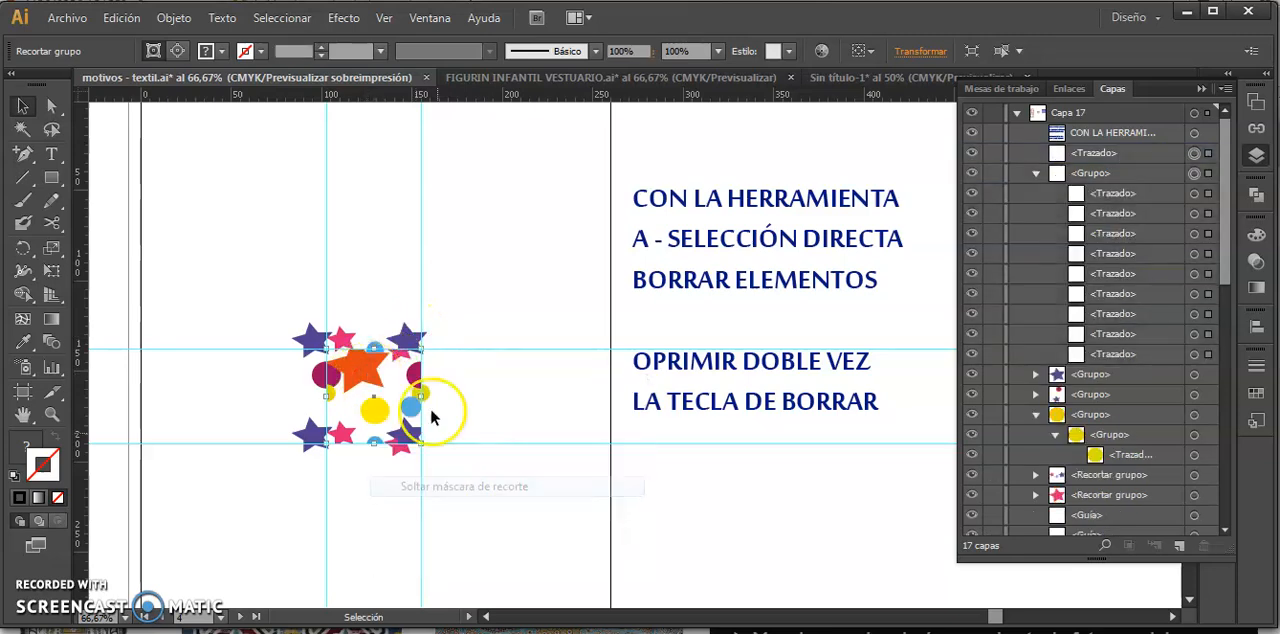
{"action": "left_click", "coordinate": [476, 383]}
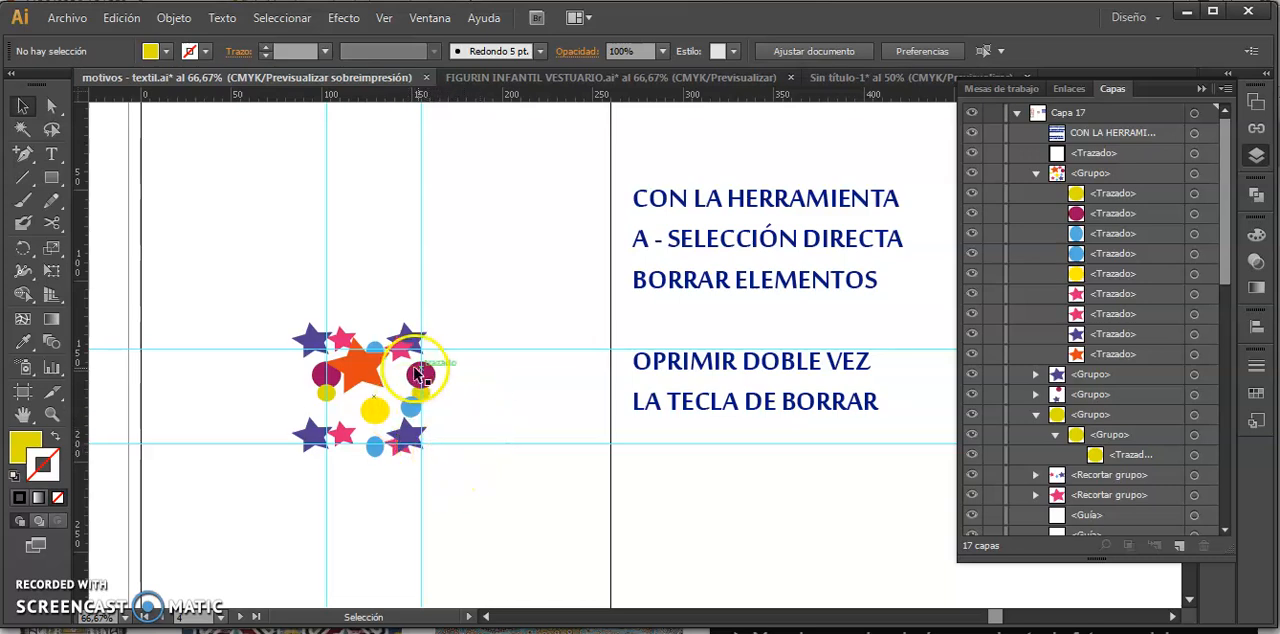
Step: Move the purple star's path below the orange star's path inside the central motif group
{"action": "double_click", "coordinate": [414, 433]}
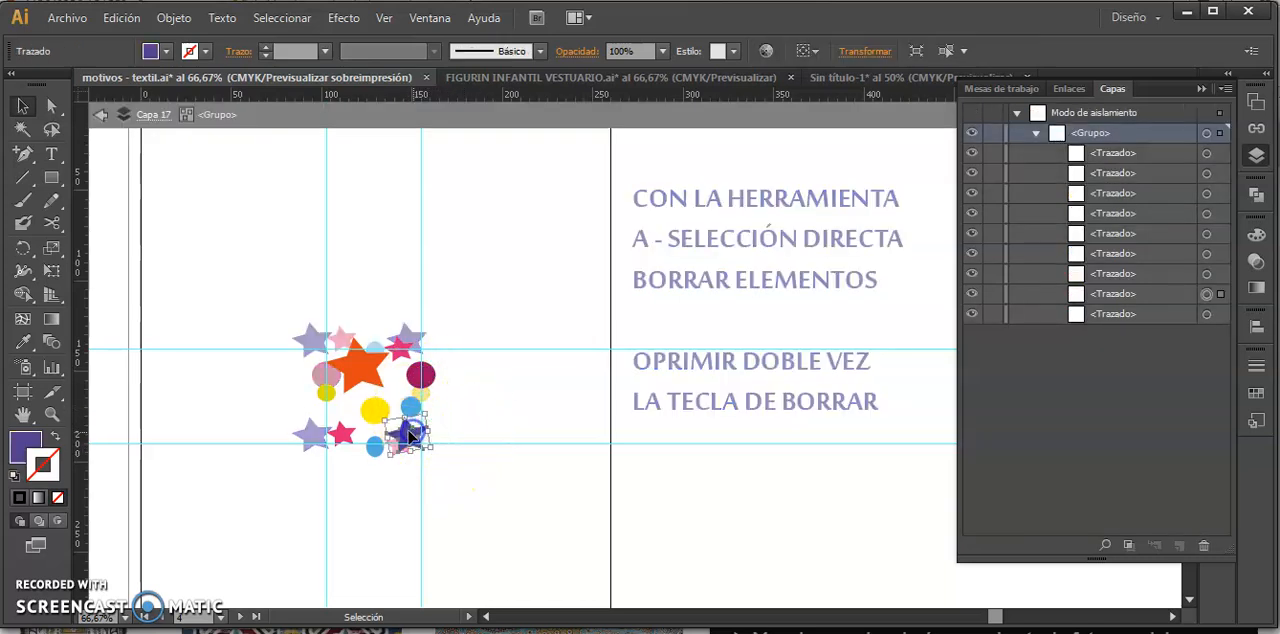
{"action": "double_click", "coordinate": [453, 417]}
{"action": "left_click", "coordinate": [402, 440]}
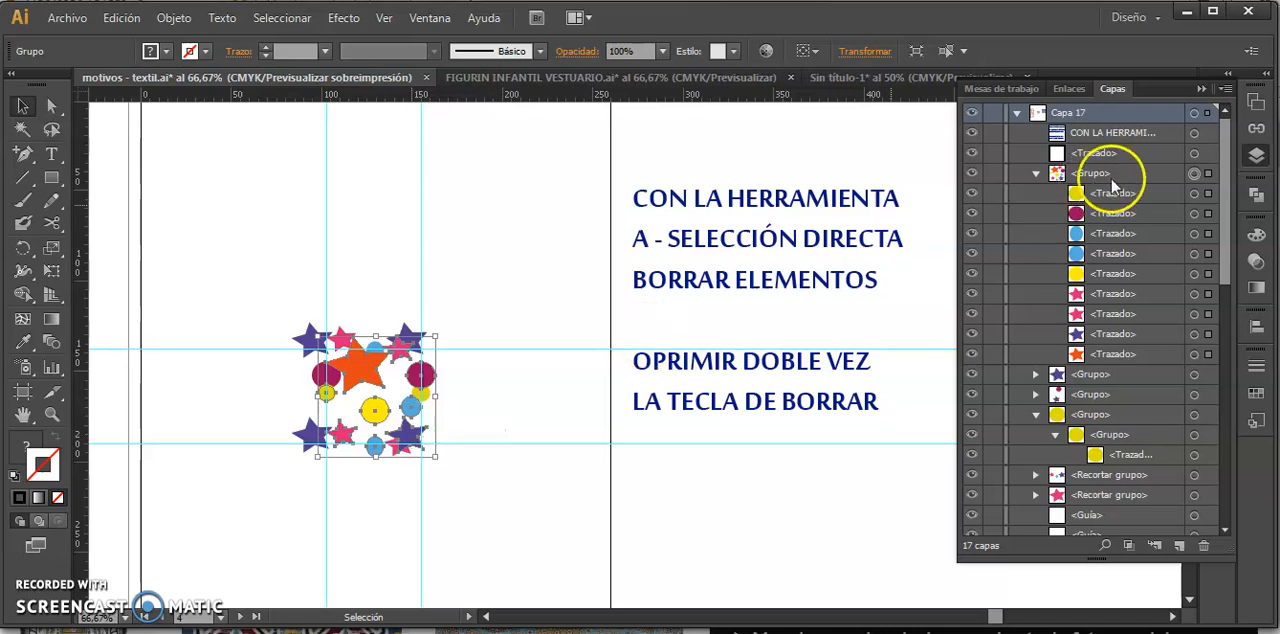
{"action": "left_click", "coordinate": [1120, 331]}
{"action": "left_click_drag", "start_coordinate": [1120, 333], "coordinate": [1125, 361]}
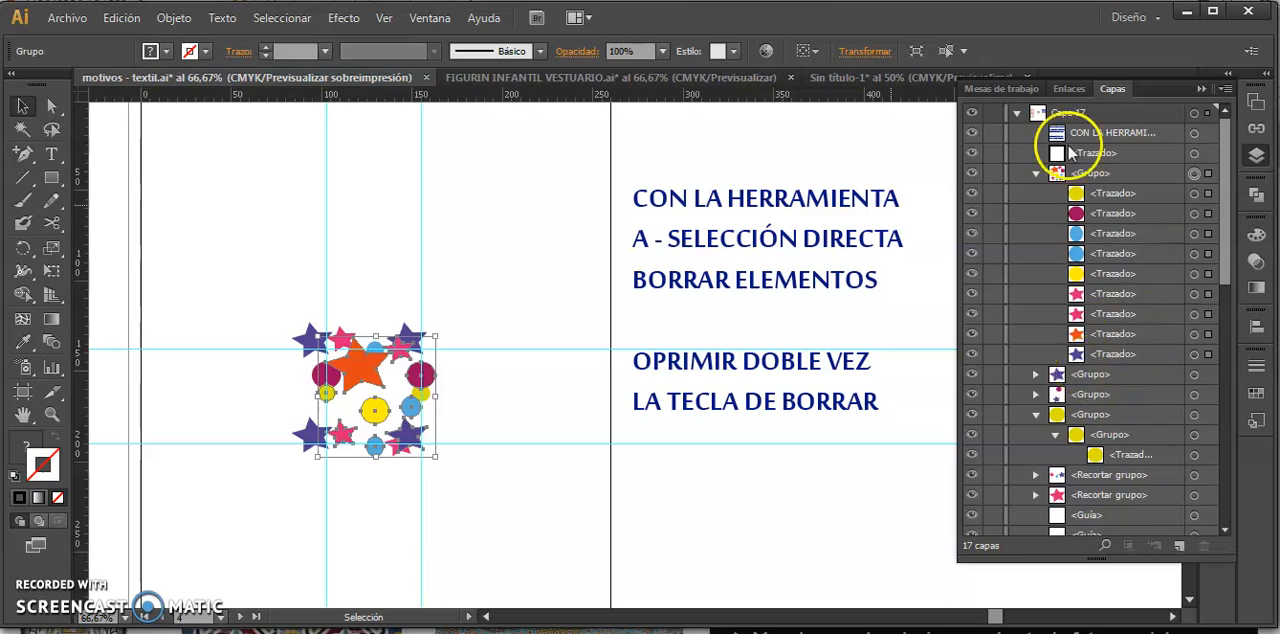
{"action": "left_click", "coordinate": [503, 430]}
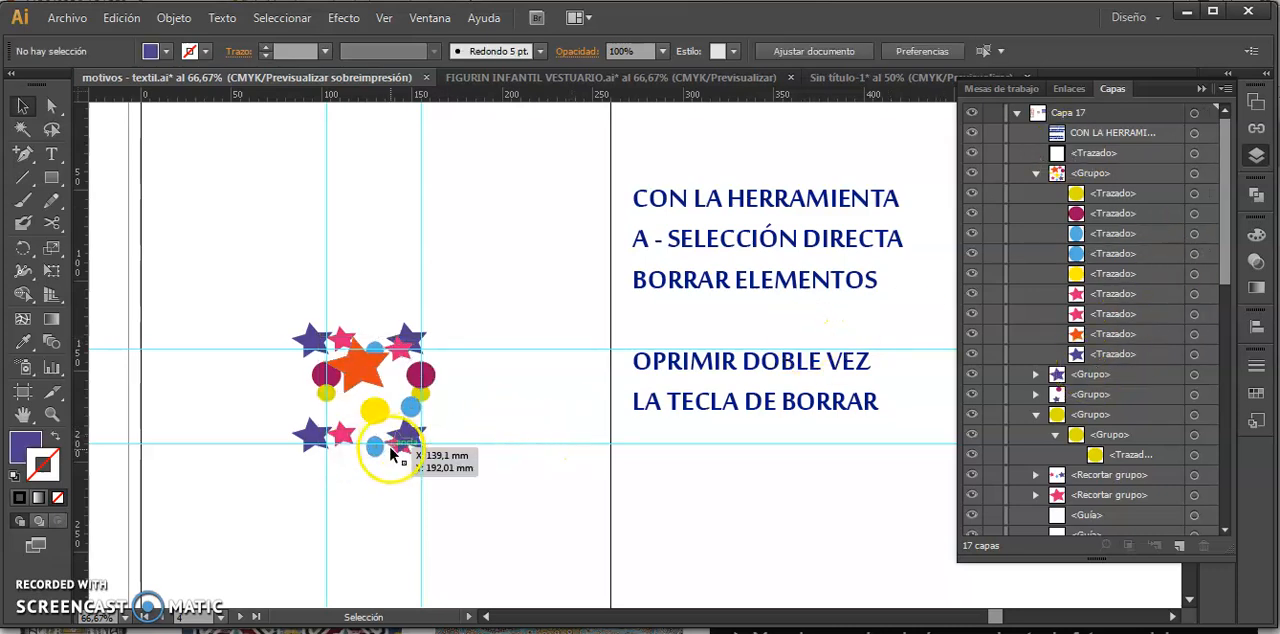
Step: Move the clip group of the lower-right pink star to the top of the central motif group's stacking order
{"action": "left_click", "coordinate": [395, 455]}
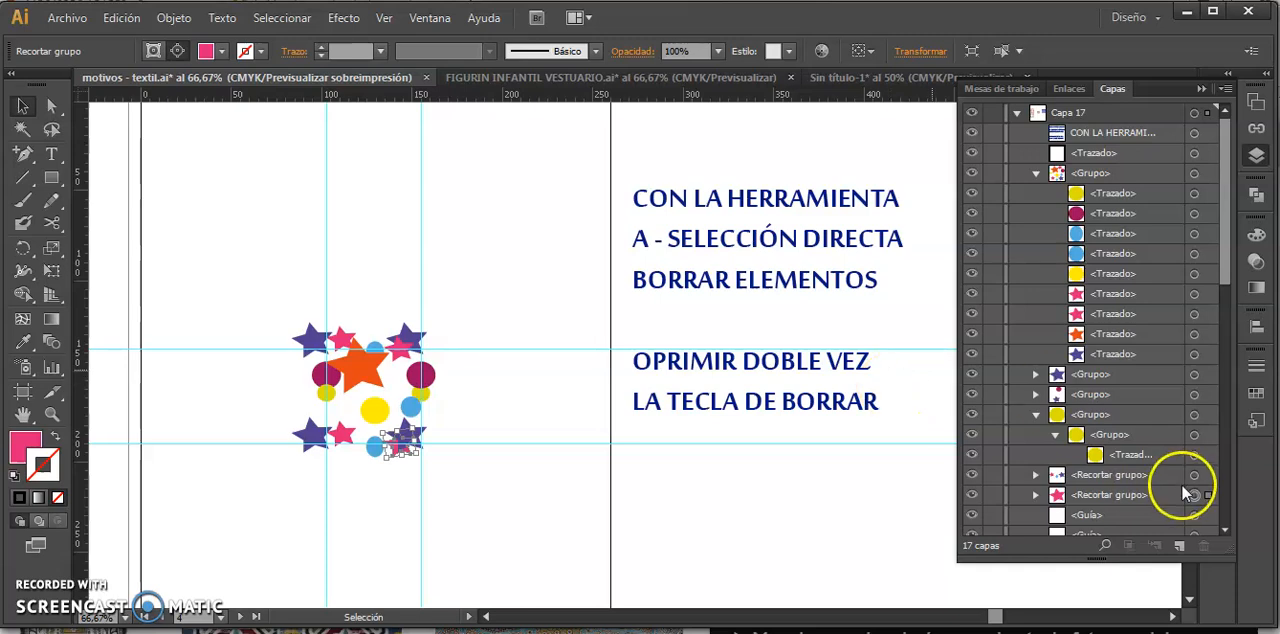
{"action": "left_click", "coordinate": [1113, 497]}
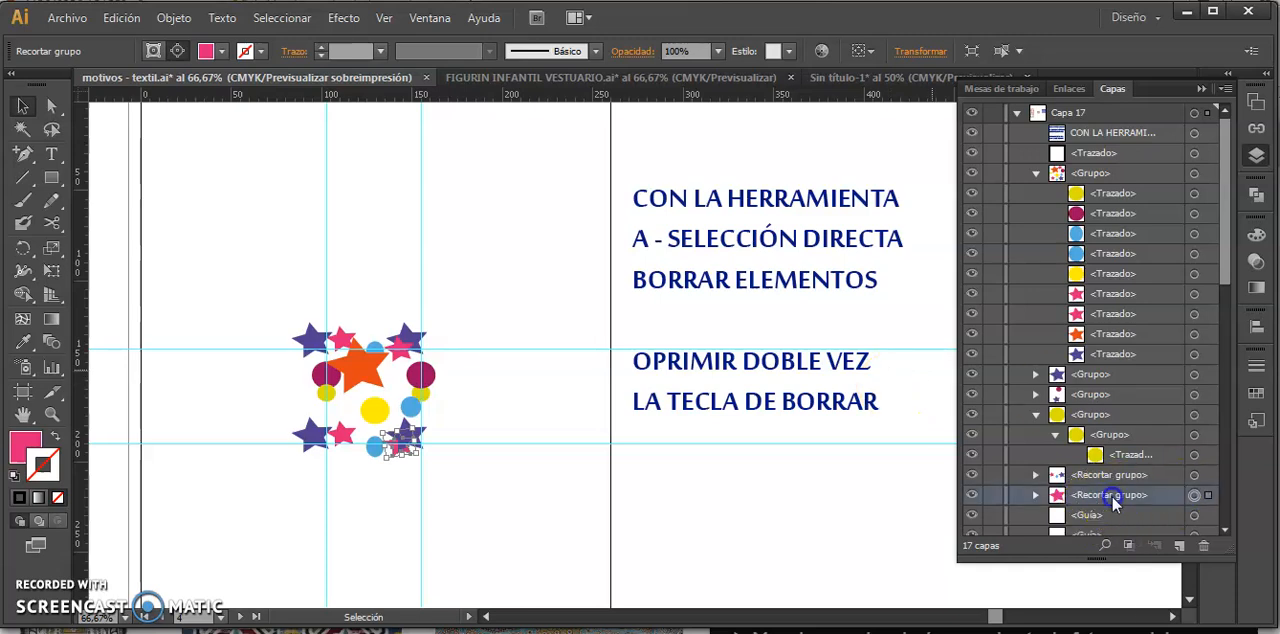
{"action": "left_click", "coordinate": [1035, 494]}
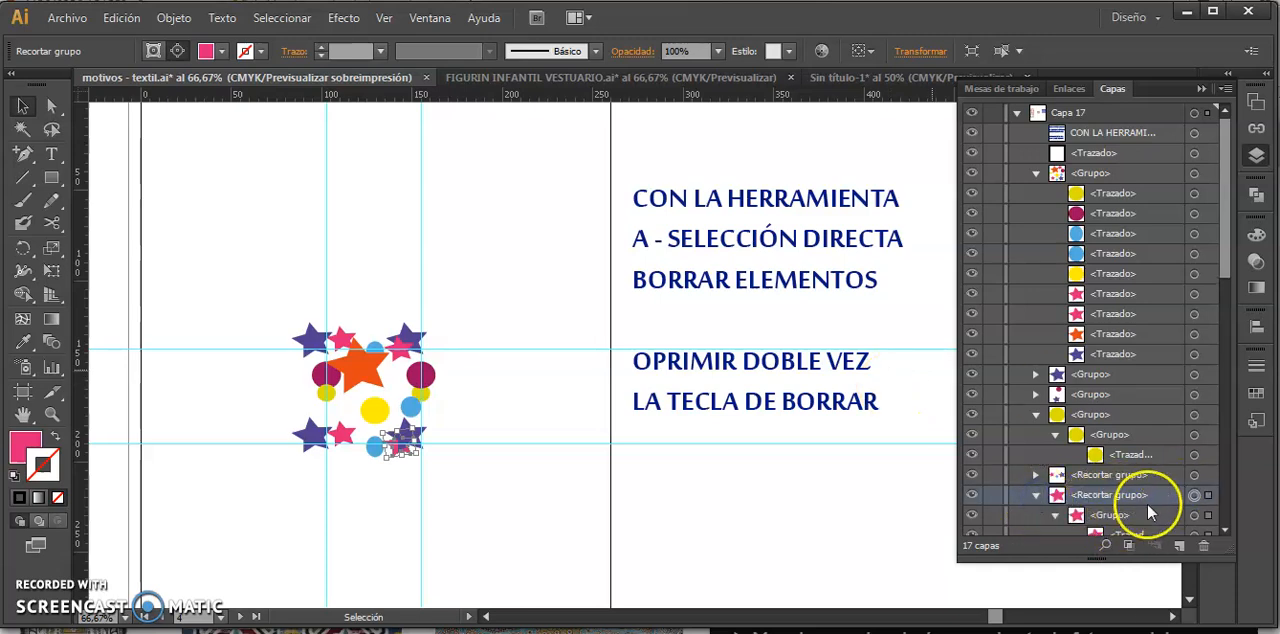
{"action": "mouse_move", "coordinate": [1225, 240]}
{"action": "left_mouse_down"}
{"action": "mouse_move", "coordinate": [1230, 274]}
{"action": "mouse_move", "coordinate": [1231, 239]}
{"action": "left_mouse_up"}
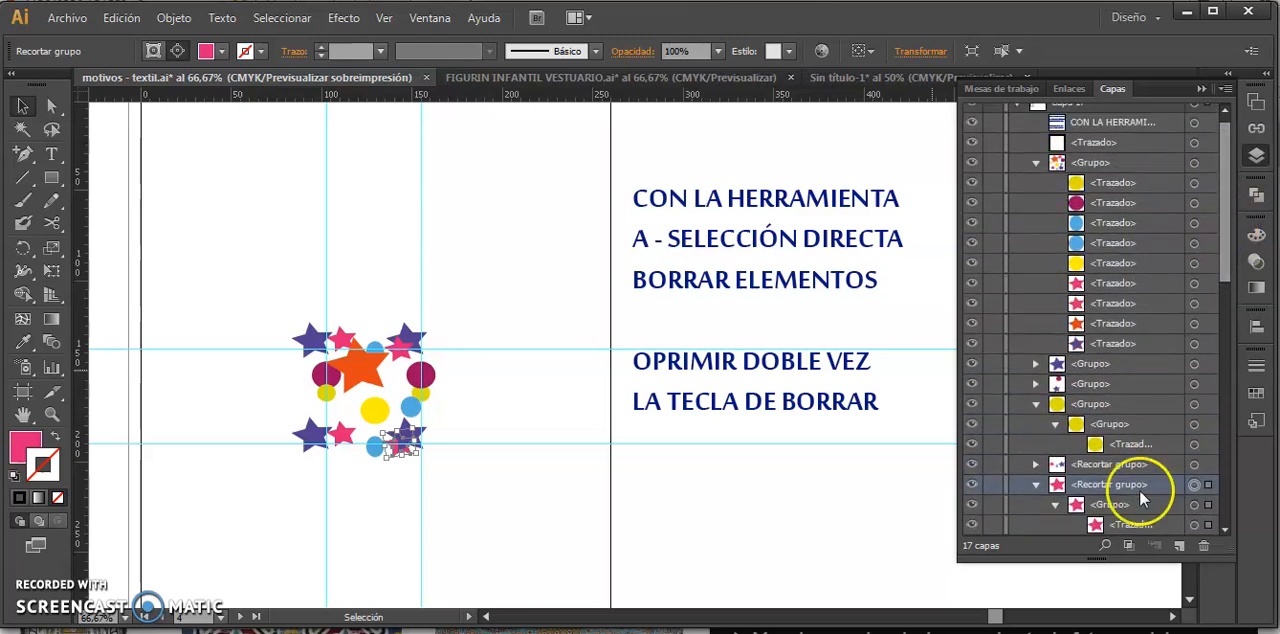
{"action": "left_click_drag", "start_coordinate": [1112, 284], "coordinate": [1108, 176]}
{"action": "left_click", "coordinate": [643, 386]}
Step: Examine which groups the circles and stars along the tile's left edge belong to
{"action": "left_click", "coordinate": [348, 432]}
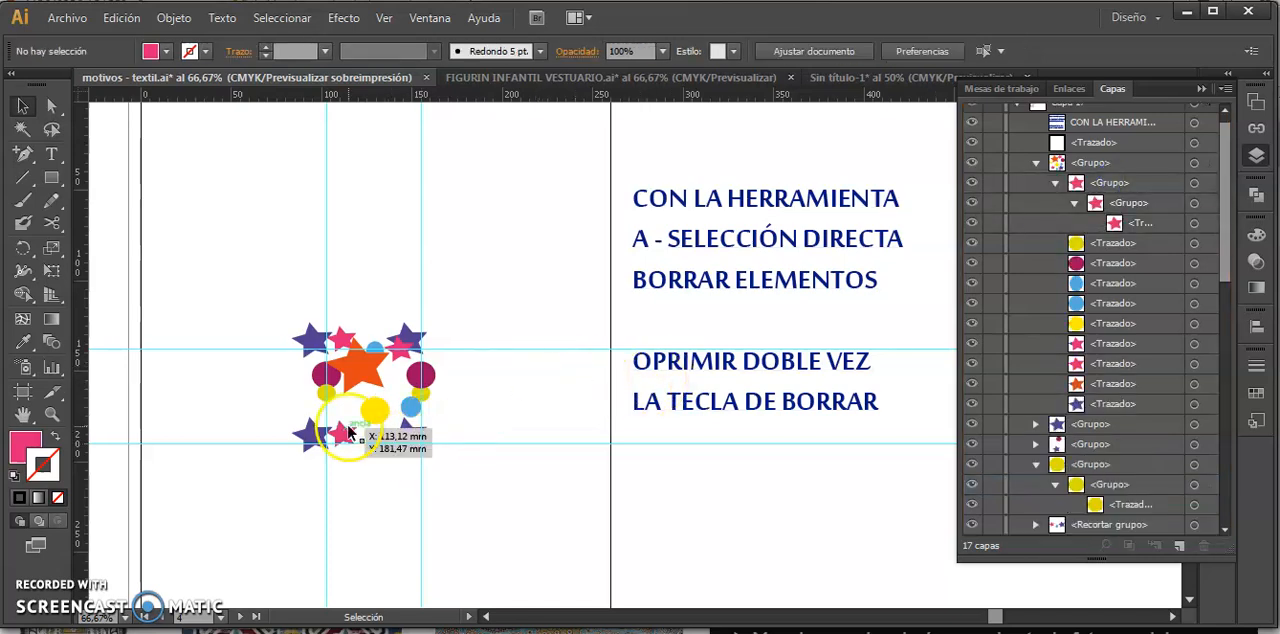
{"action": "left_click", "coordinate": [330, 383]}
{"action": "left_click", "coordinate": [335, 385]}
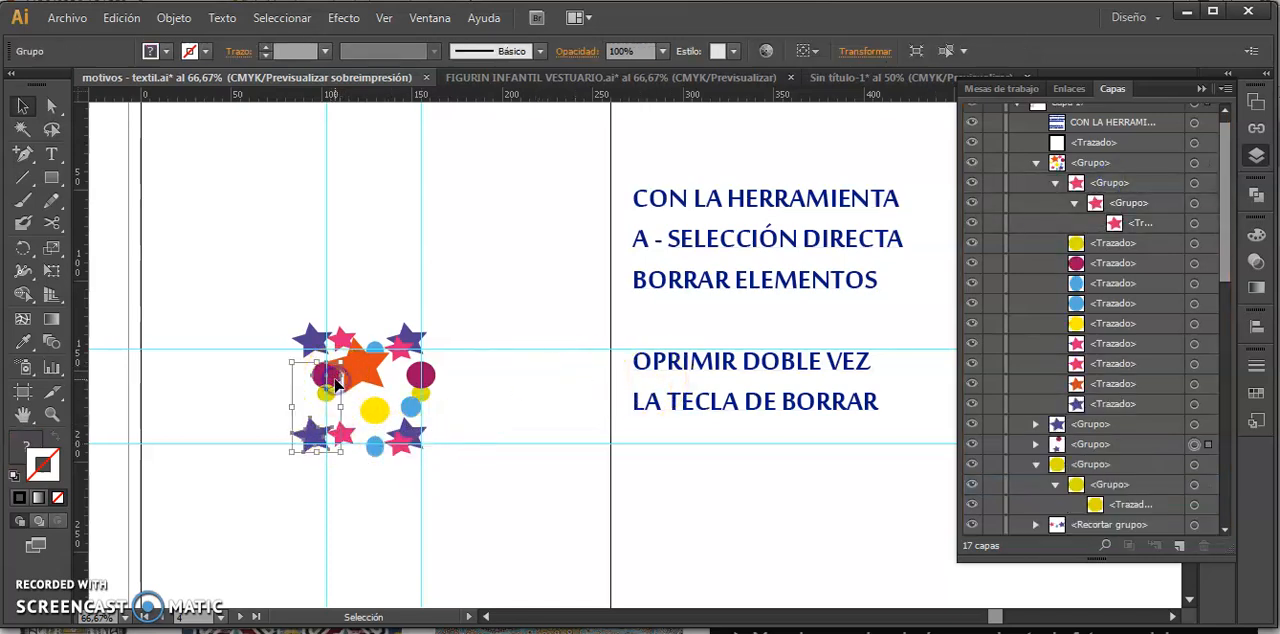
{"action": "left_click", "coordinate": [331, 399]}
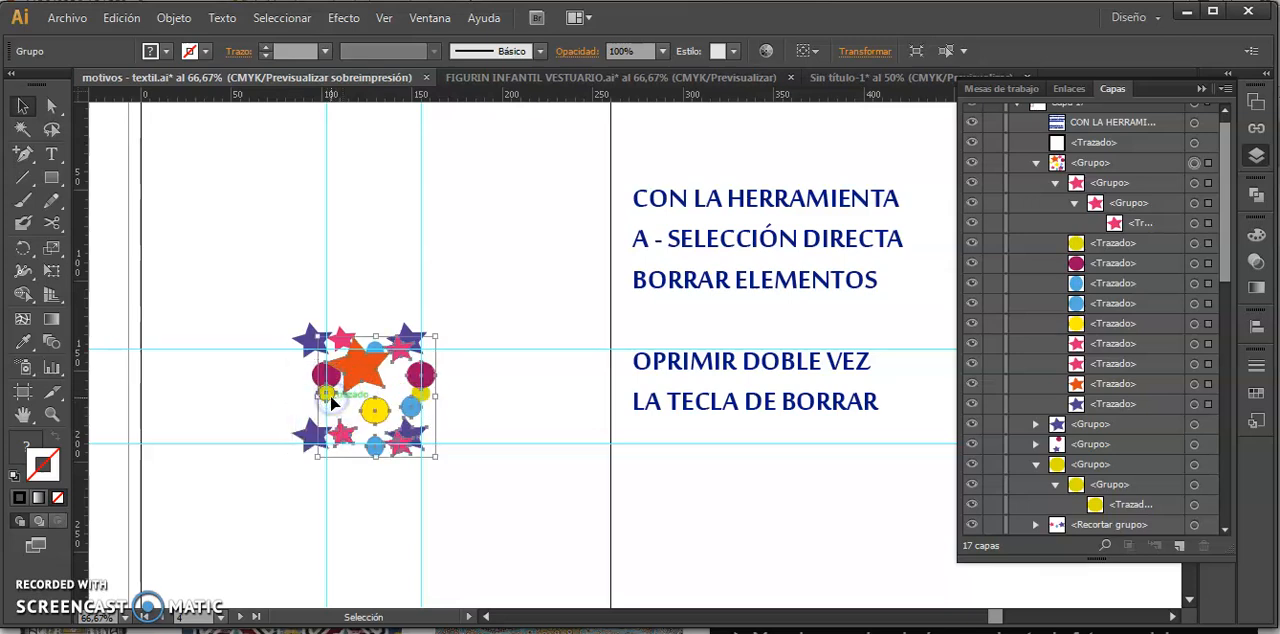
{"action": "left_click", "coordinate": [477, 394]}
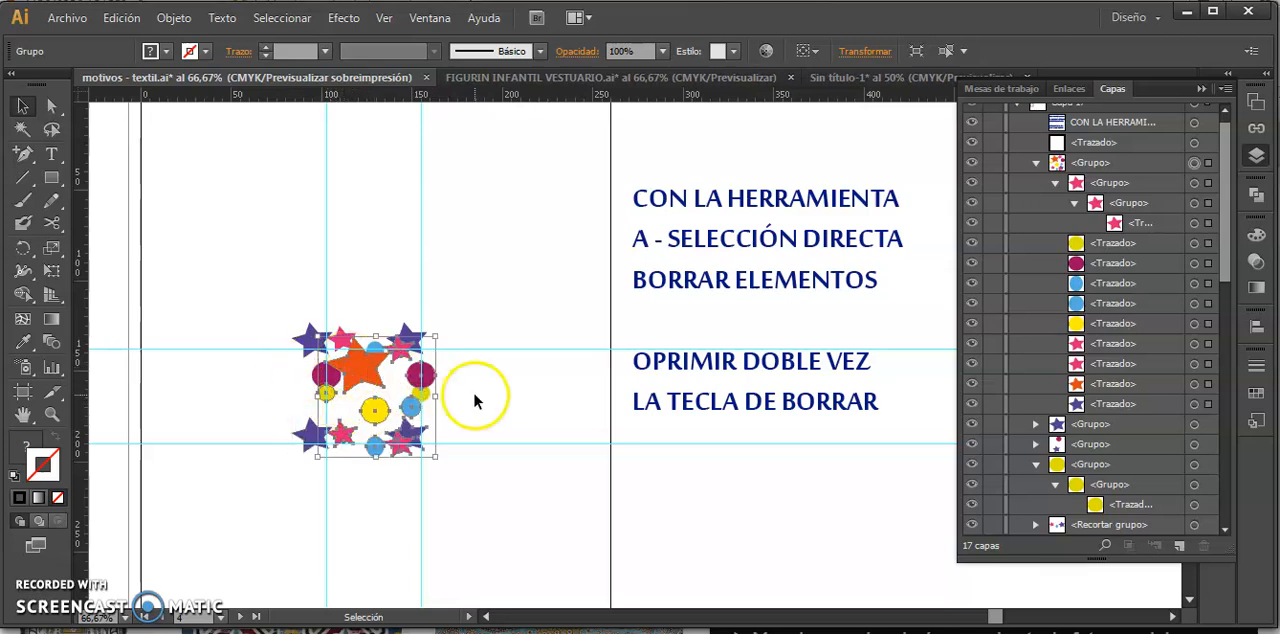
{"action": "left_click", "coordinate": [322, 343]}
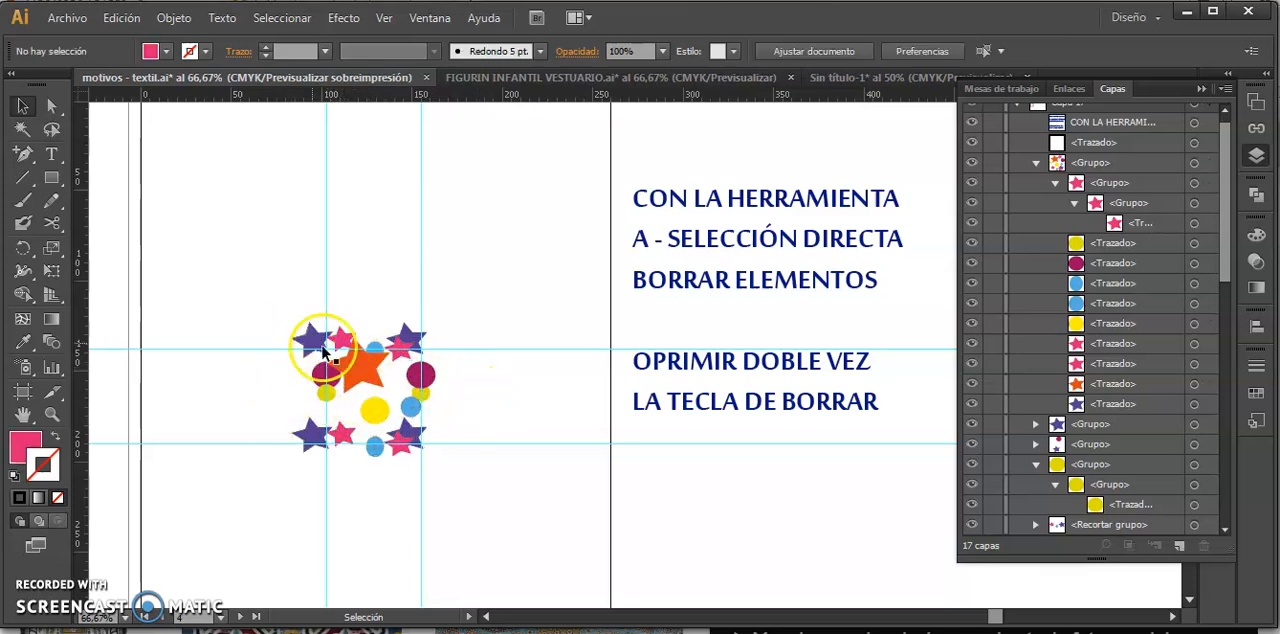
{"action": "left_click", "coordinate": [329, 420]}
{"action": "left_click", "coordinate": [469, 403]}
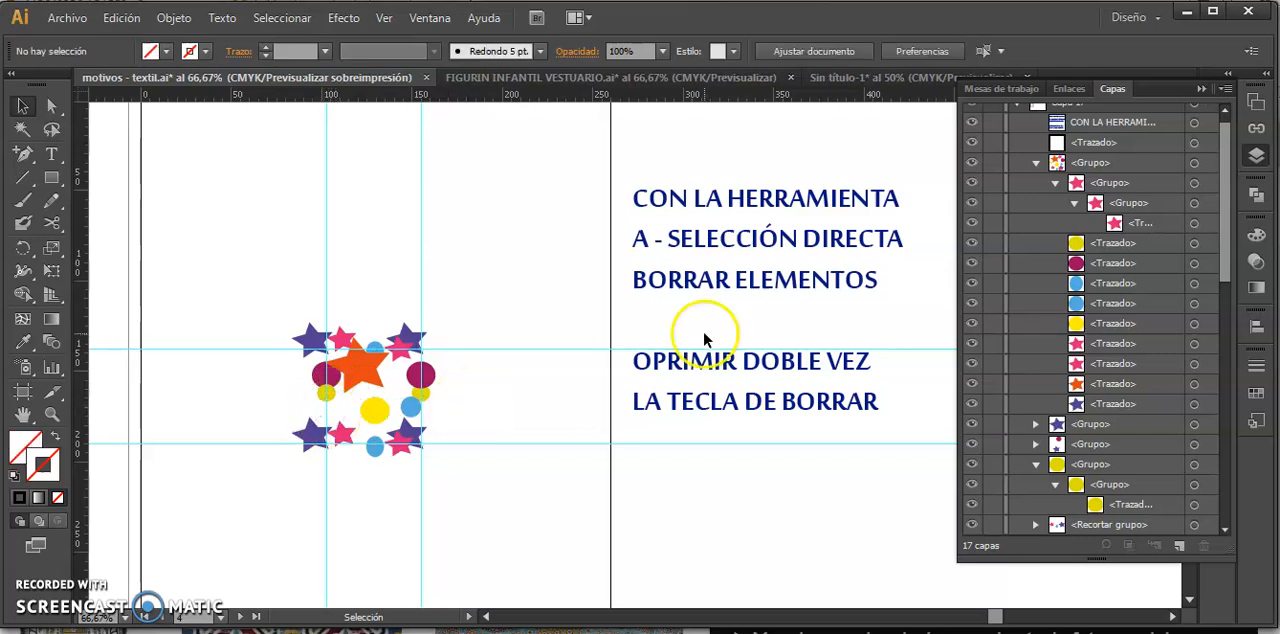
Step: Create a clipping mask from all the motif elements together with the square tile outline
{"action": "left_click", "coordinate": [1207, 143]}
{"action": "left_click", "coordinate": [258, 325]}
{"action": "left_click_drag", "start_coordinate": [260, 312], "coordinate": [463, 491]}
{"action": "right_click", "coordinate": [367, 378]}
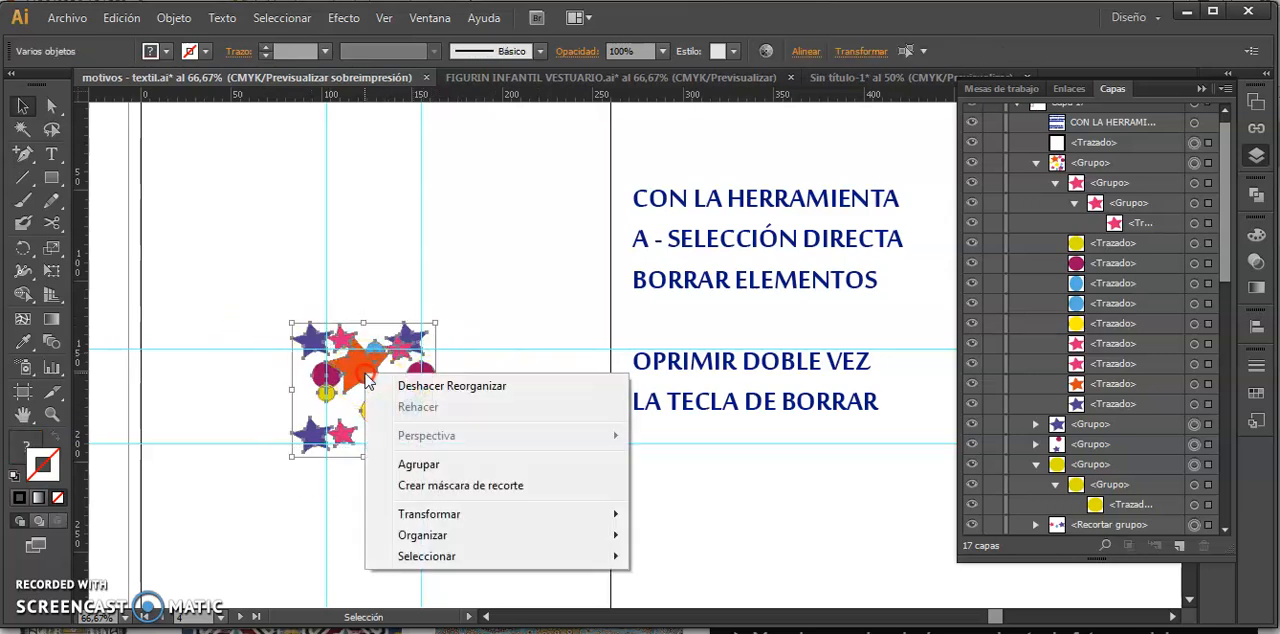
{"action": "left_click", "coordinate": [477, 485]}
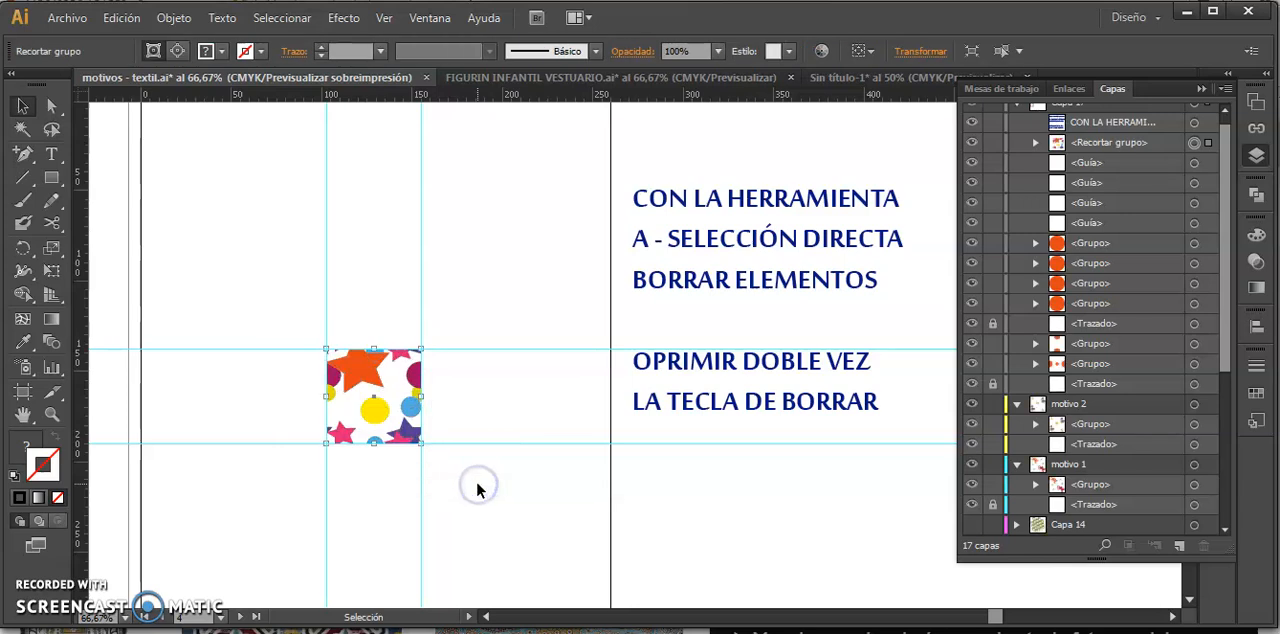
{"action": "left_click", "coordinate": [320, 334]}
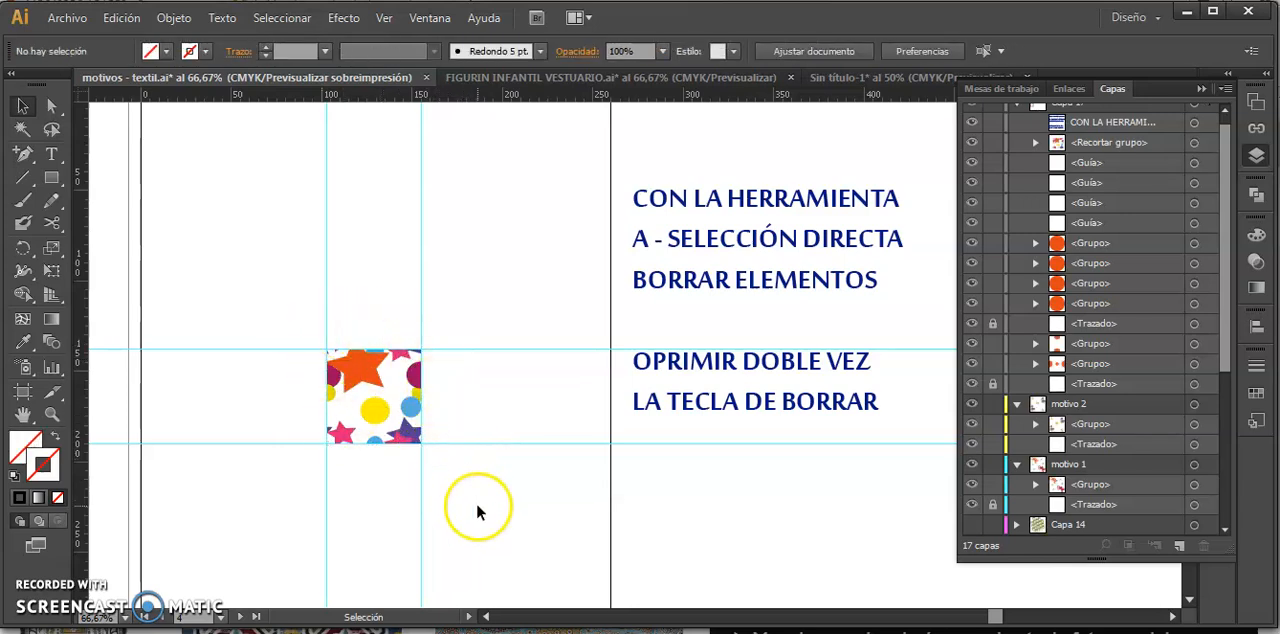
Step: Duplicate the clipped tile directly above and directly below the original to form a column of three
{"action": "left_click_drag", "start_coordinate": [413, 432], "coordinate": [490, 521]}
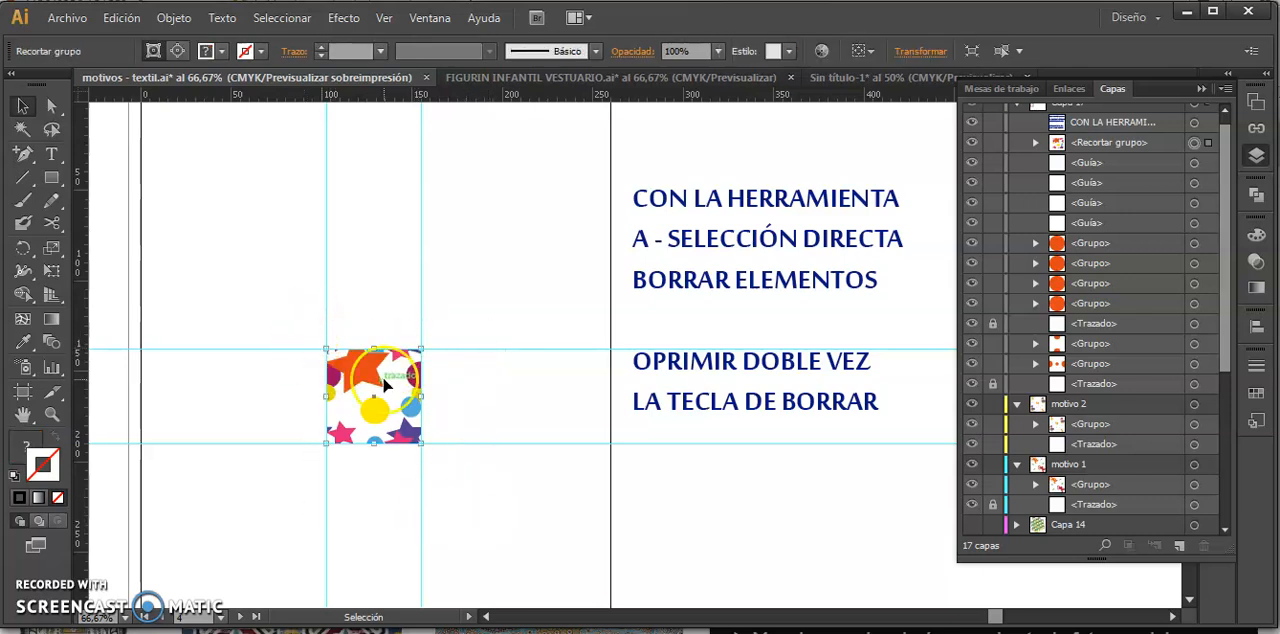
{"action": "left_click_drag", "start_coordinate": [373, 373], "coordinate": [378, 278]}
{"action": "left_click", "coordinate": [362, 283]}
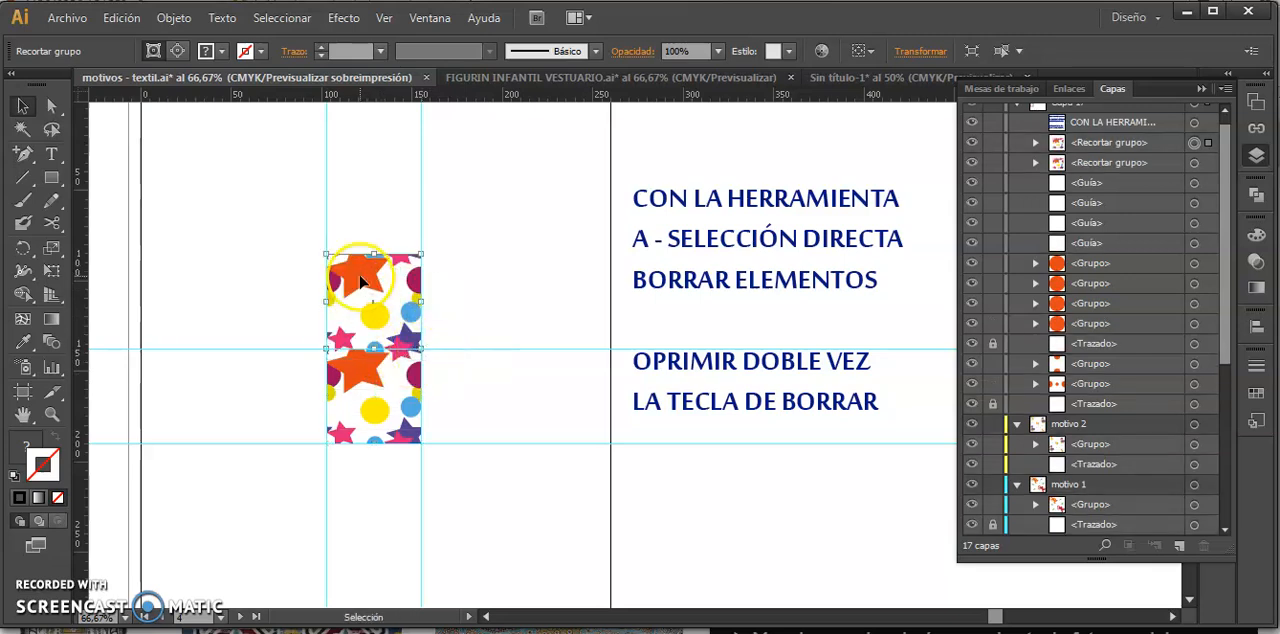
{"action": "left_click", "coordinate": [360, 278], "text": "shift"}
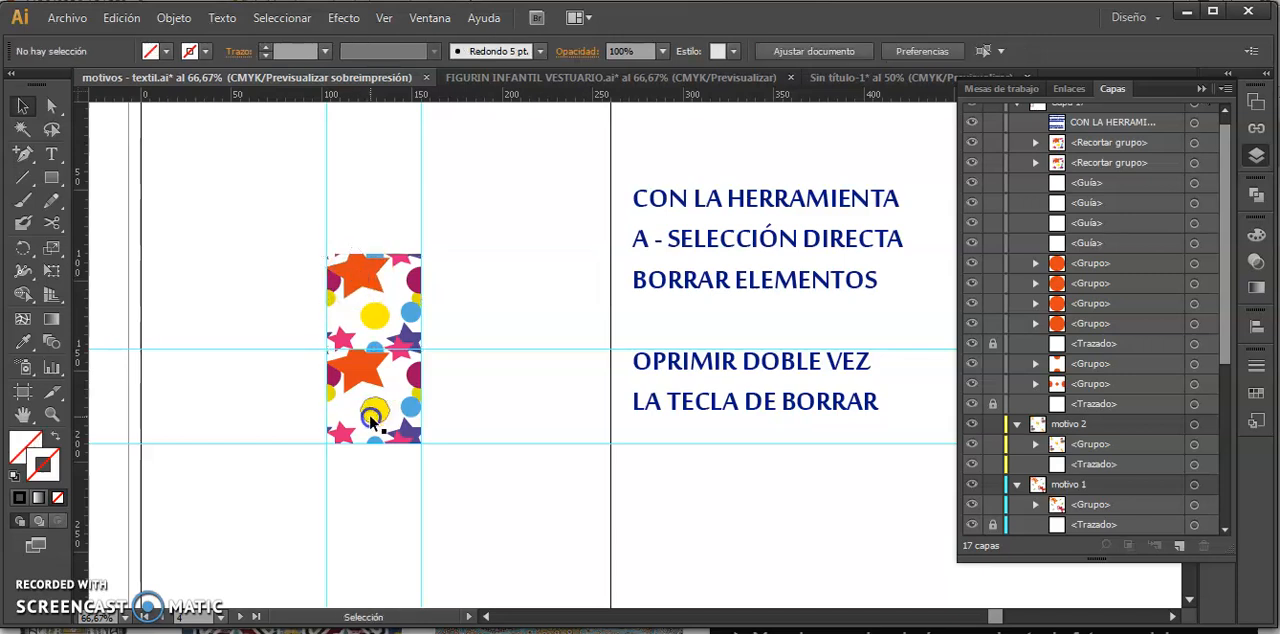
{"action": "left_click", "coordinate": [371, 417]}
{"action": "left_click_drag", "start_coordinate": [371, 410], "coordinate": [372, 508]}
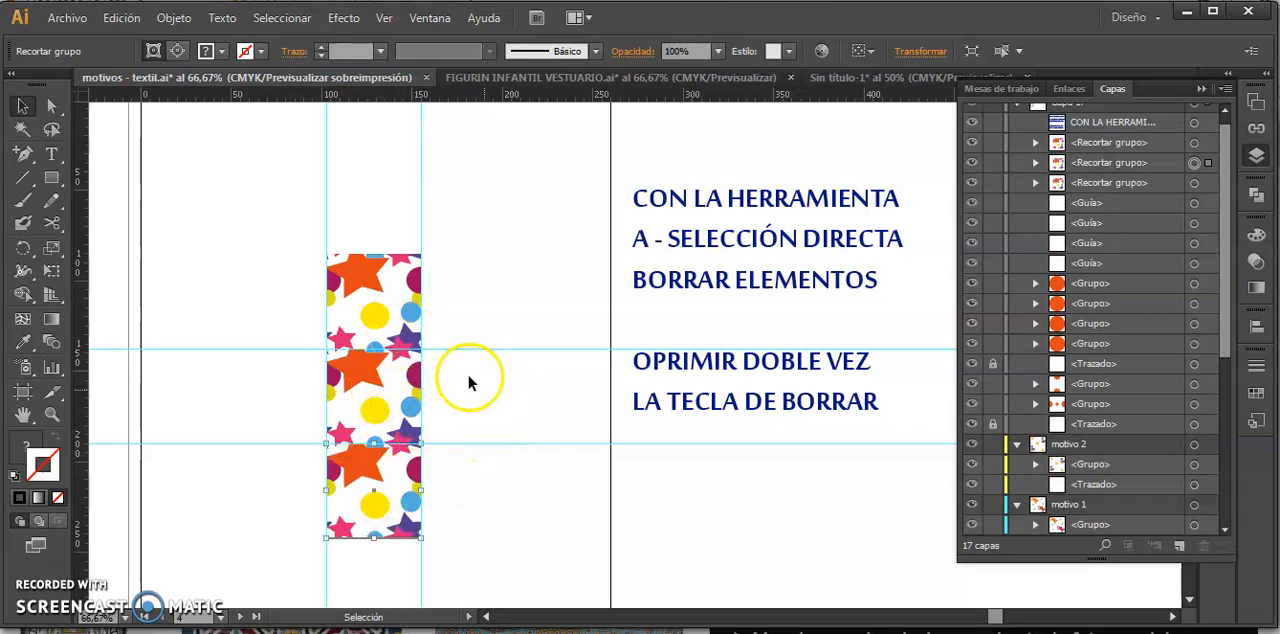
{"action": "left_click", "coordinate": [487, 396]}
Step: Duplicate the three-tile column against both of its sides to build a 3 x 3 repeat of the motif
{"action": "left_click_drag", "start_coordinate": [354, 236], "coordinate": [386, 573]}
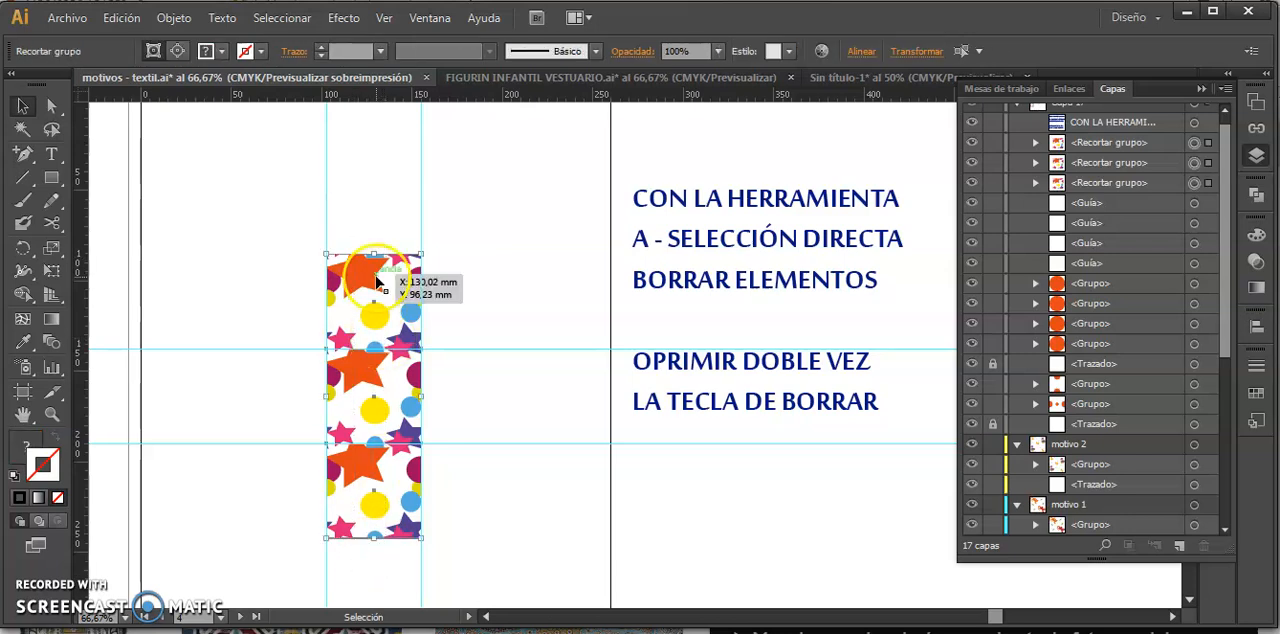
{"action": "left_click_drag", "start_coordinate": [375, 277], "coordinate": [267, 315]}
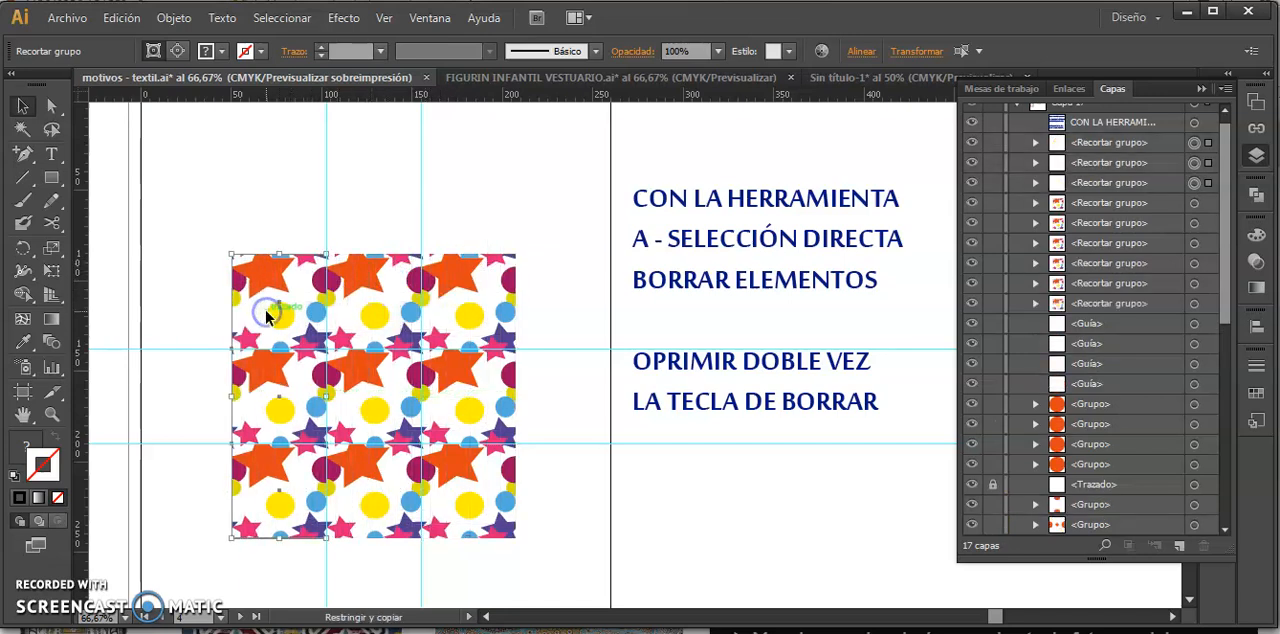
{"action": "left_click", "coordinate": [563, 428]}
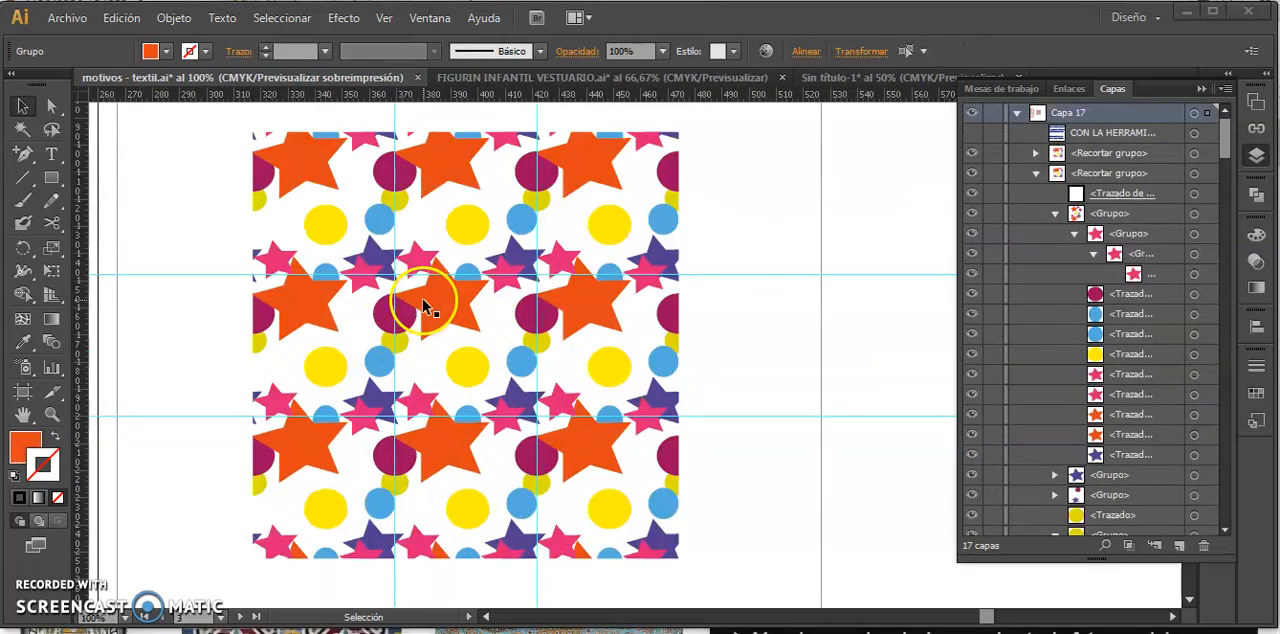
Step: Hide the guides crossing the repeated star and circle pattern
{"action": "left_click", "coordinate": [465, 301]}
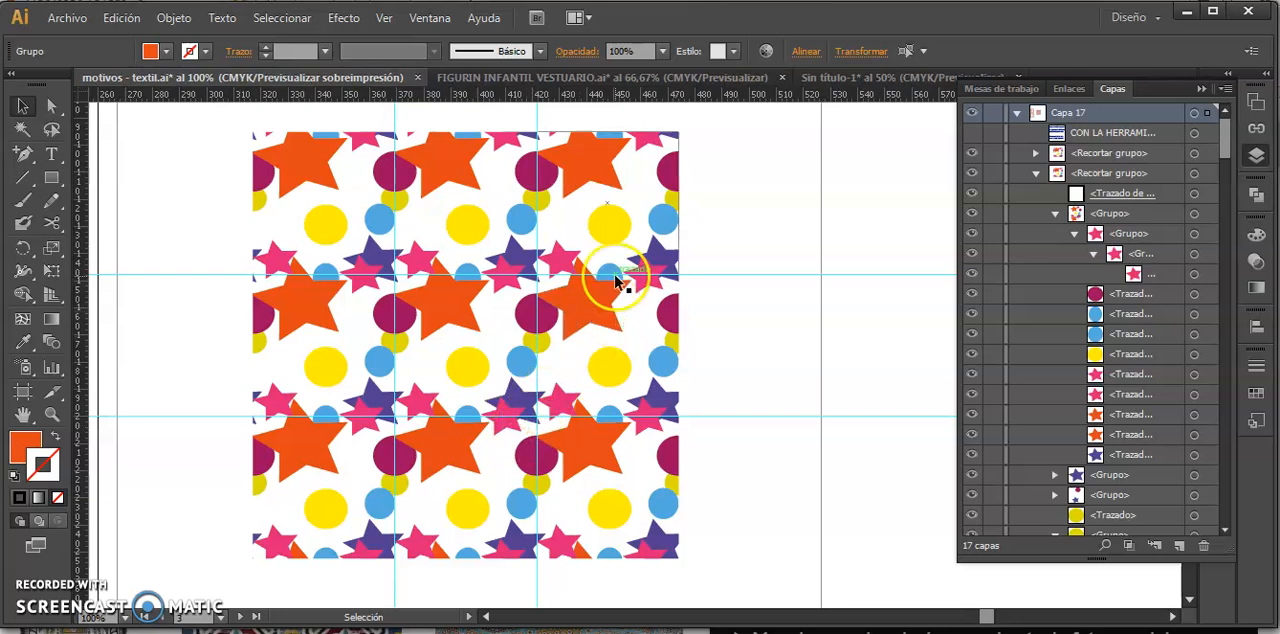
{"action": "left_click", "coordinate": [384, 18]}
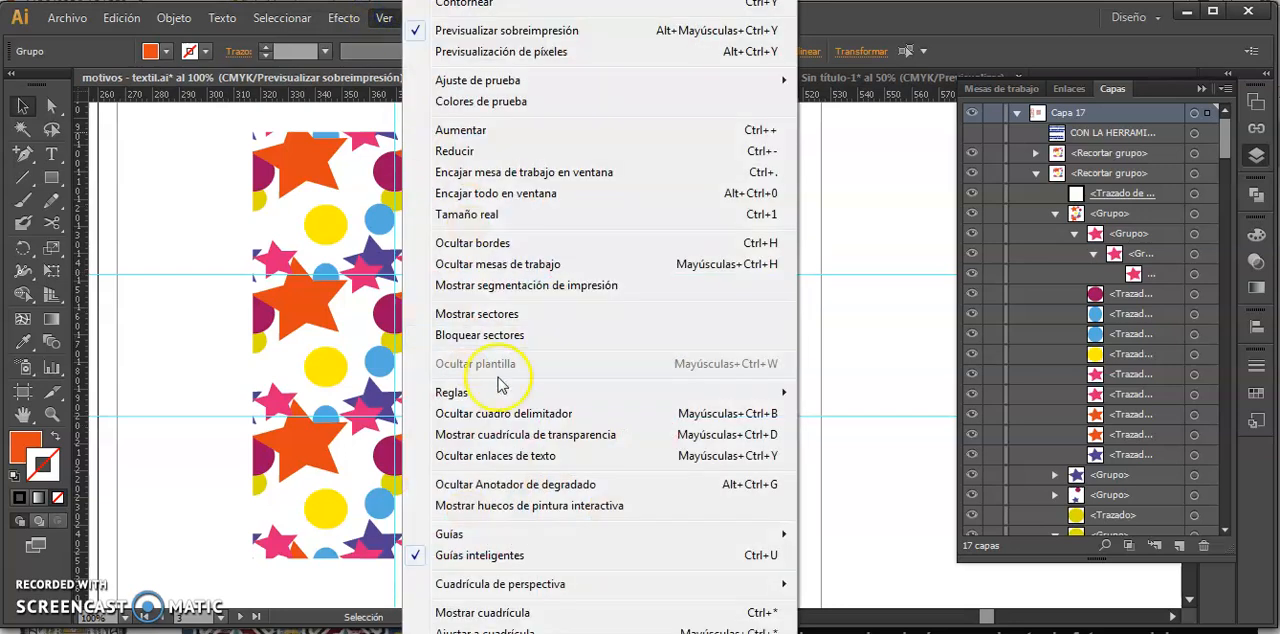
{"action": "mouse_move", "coordinate": [545, 540]}
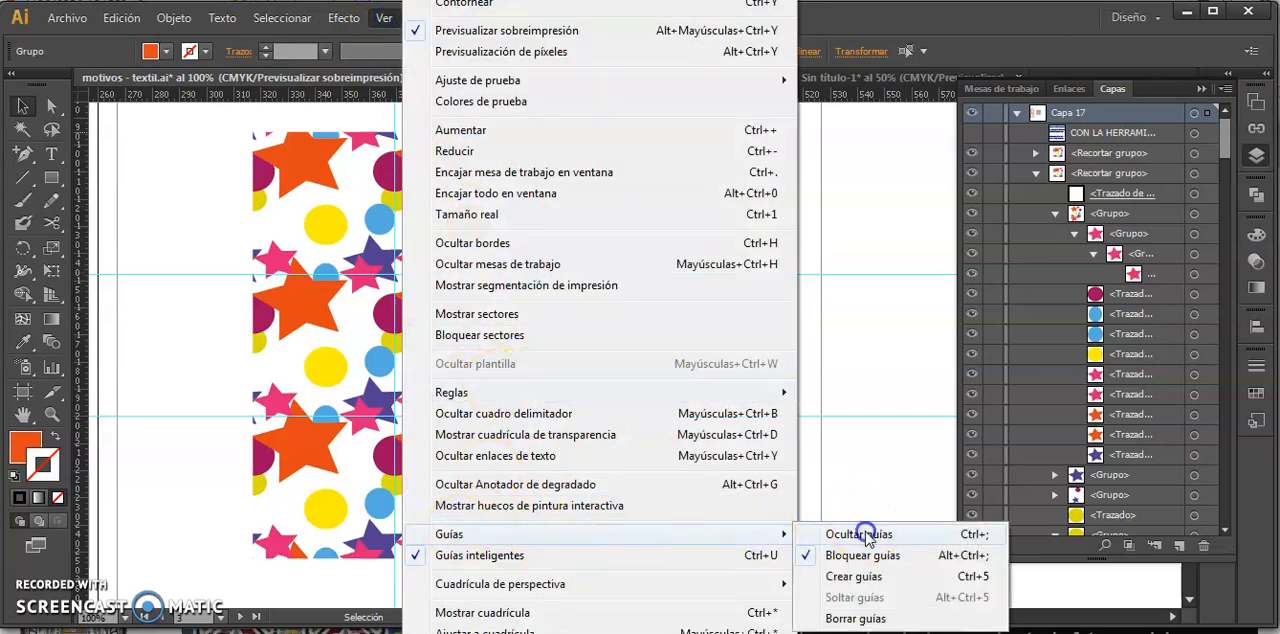
{"action": "left_click", "coordinate": [884, 534]}
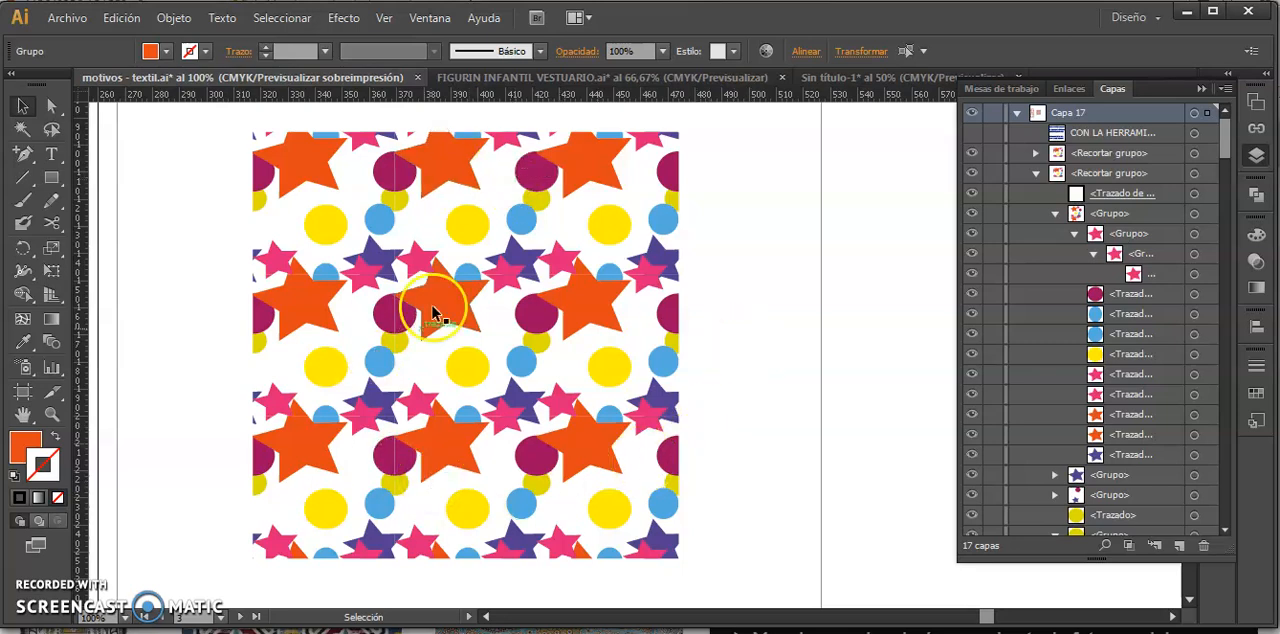
Step: Examine the orange circle tile on the neighbouring artboard and how its circles are grouped
{"action": "key", "text": "ctrl+minus"}
{"action": "key", "text": "ctrl+minus"}
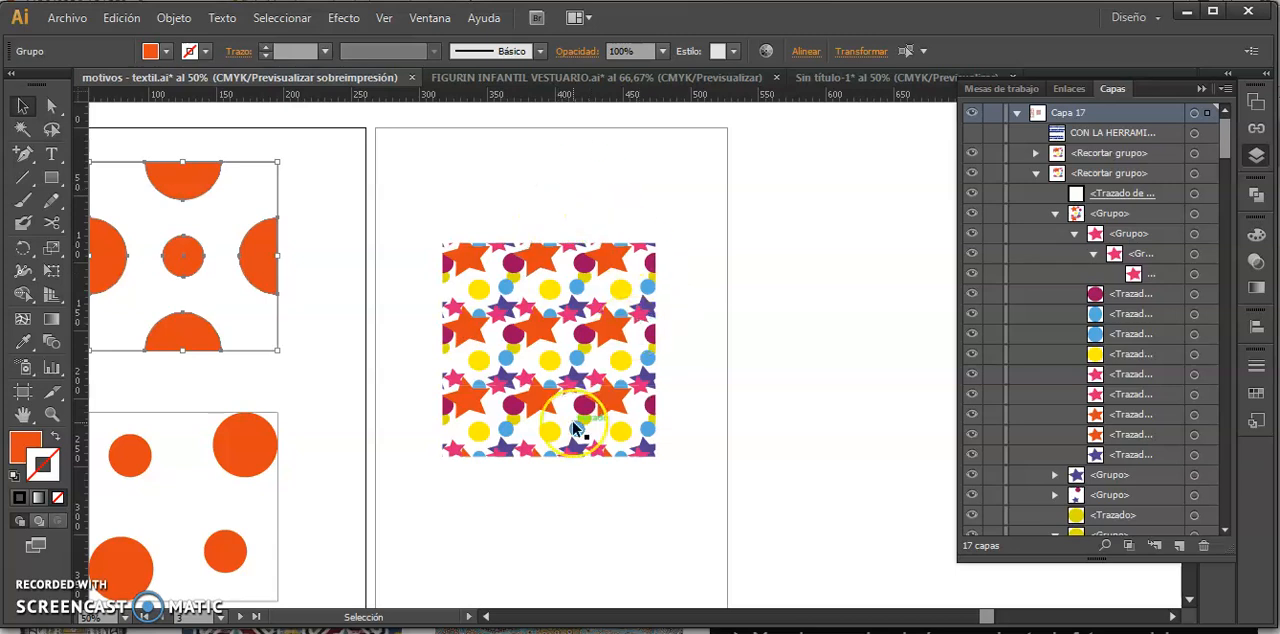
{"action": "key", "text": "h"}
{"action": "left_click_drag", "start_coordinate": [309, 374], "coordinate": [666, 489]}
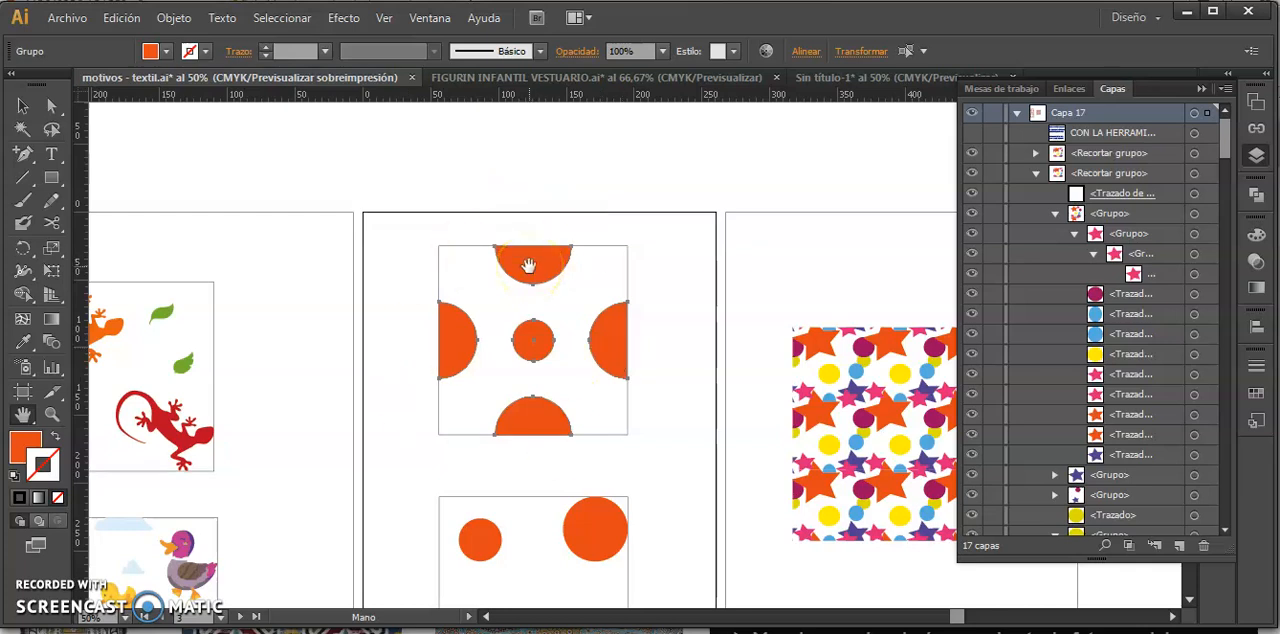
{"action": "key", "text": "v"}
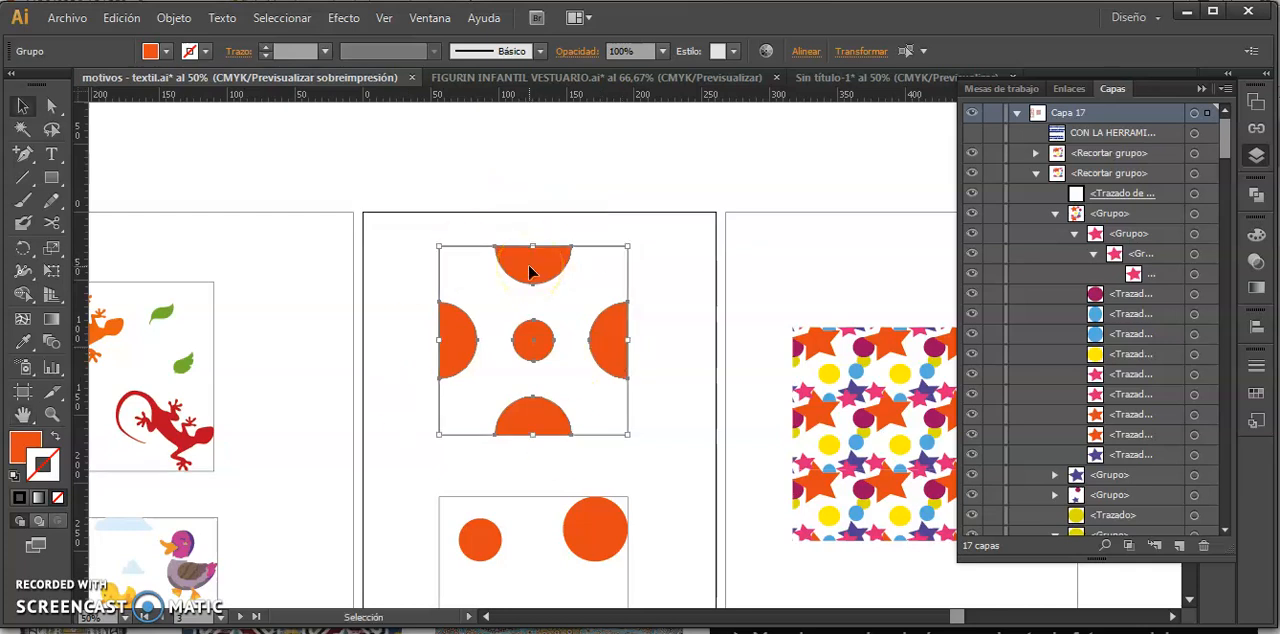
{"action": "left_click", "coordinate": [540, 268]}
{"action": "left_click", "coordinate": [587, 296]}
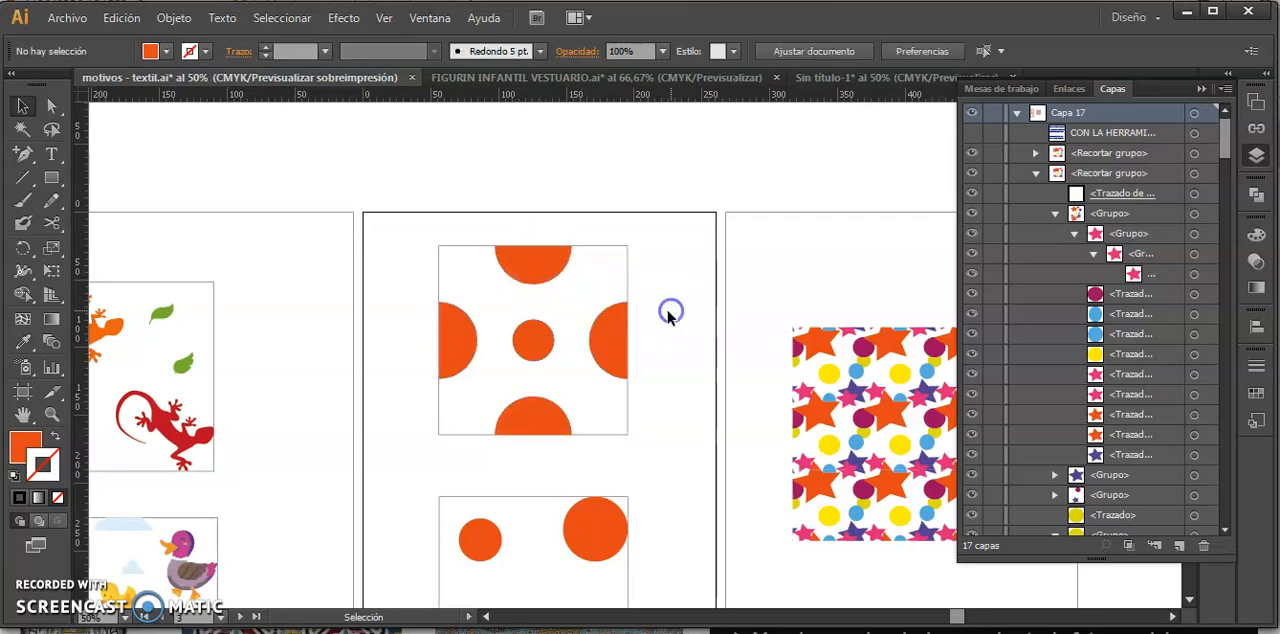
{"action": "left_click", "coordinate": [543, 265]}
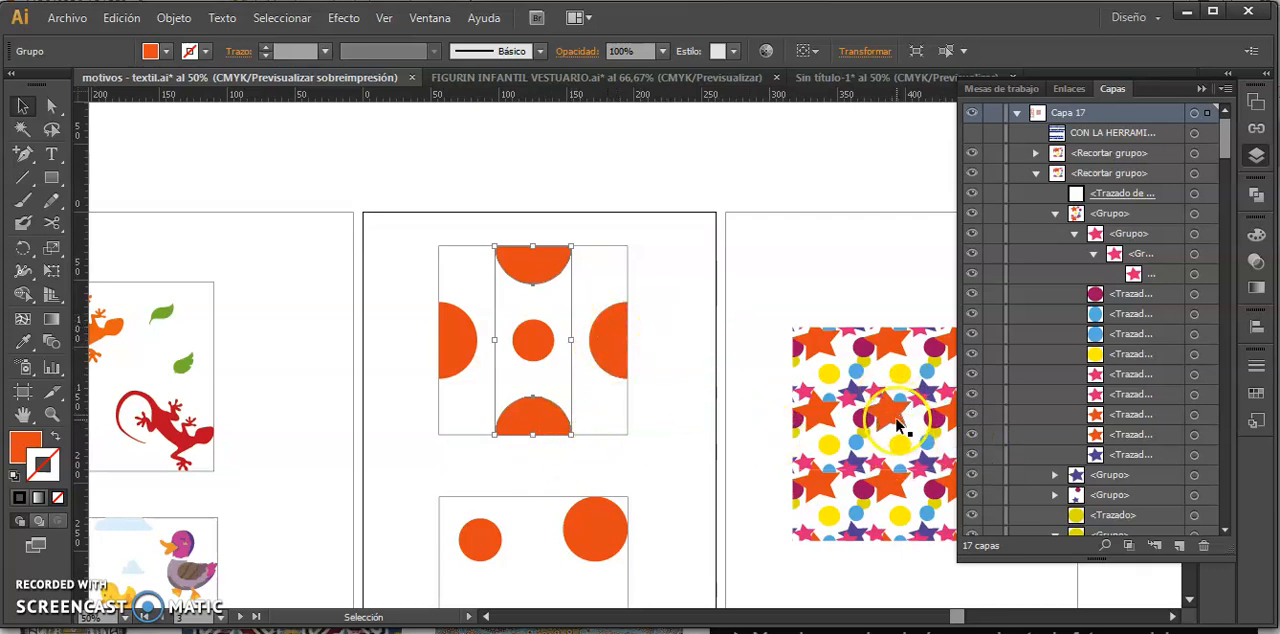
Step: Move the upper-left tile out of the star pattern, and undo the move
{"action": "left_click_drag", "start_coordinate": [832, 355], "coordinate": [815, 260]}
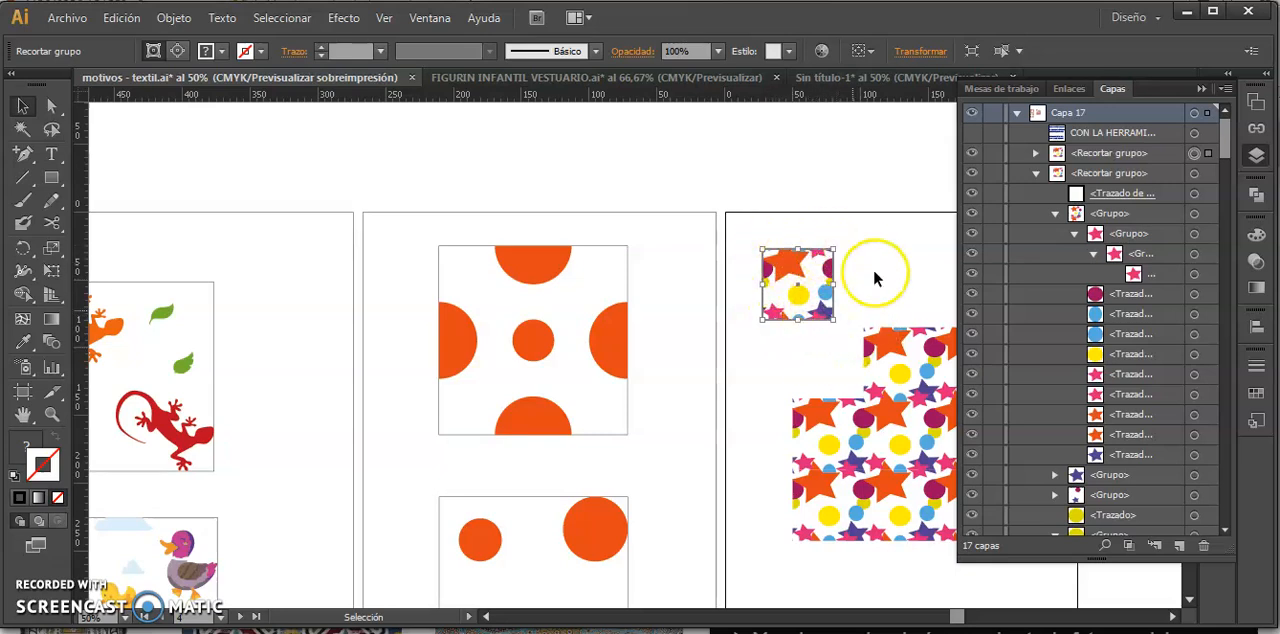
{"action": "left_click", "coordinate": [851, 352]}
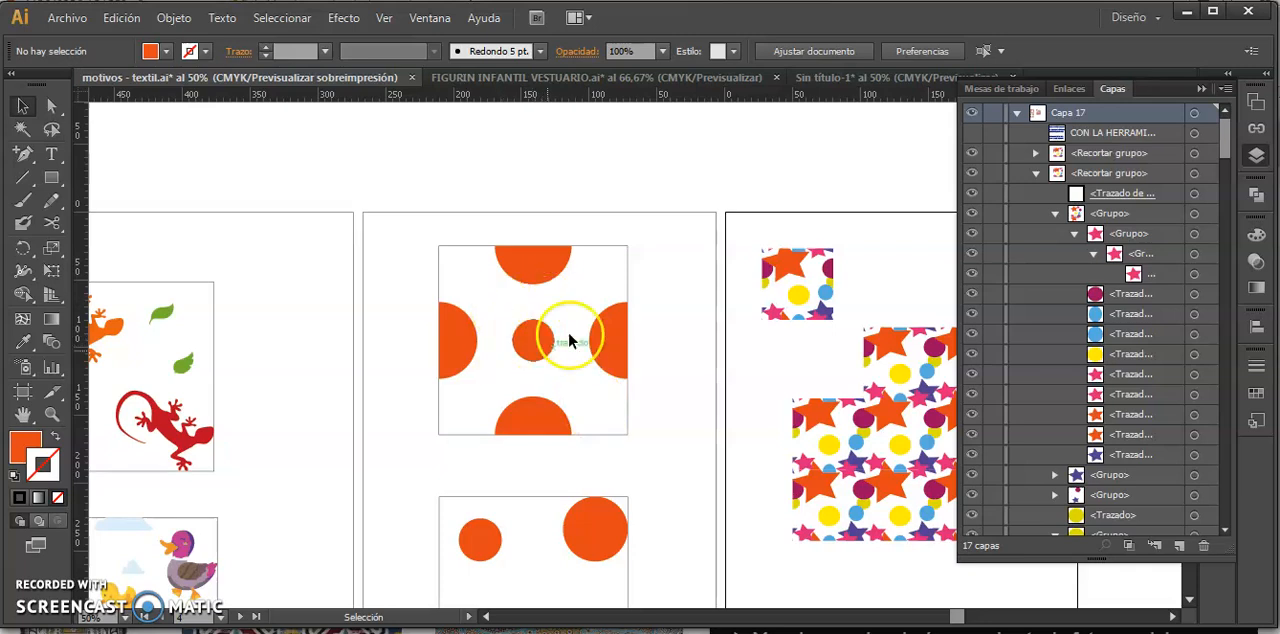
{"action": "key", "text": "ctrl+z"}
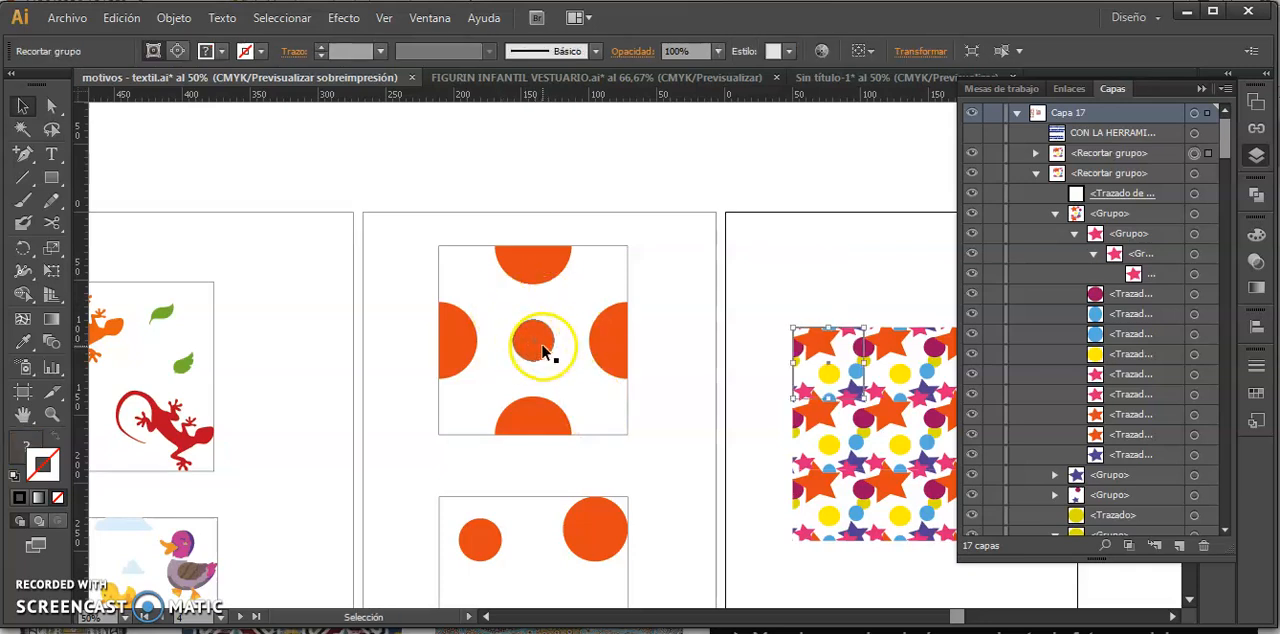
Step: Create a new pattern from the tile with the small central orange circle and four half circles
{"action": "left_click", "coordinate": [544, 345]}
{"action": "left_click", "coordinate": [549, 272], "text": "shift"}
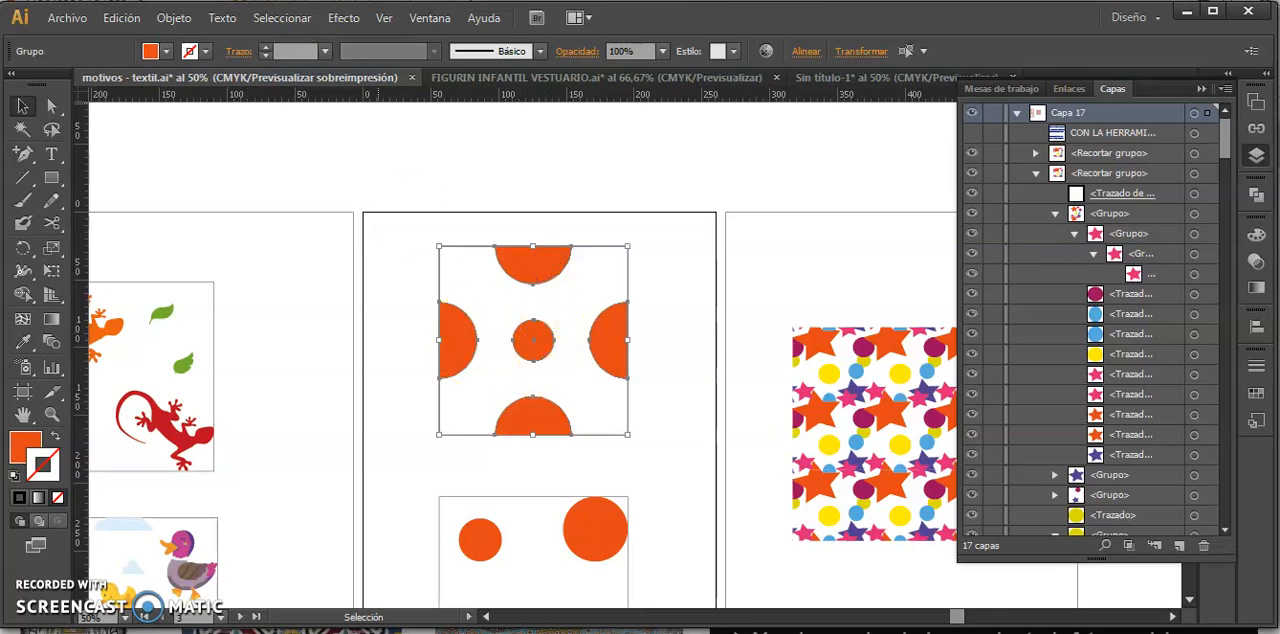
{"action": "left_click", "coordinate": [168, 22]}
{"action": "mouse_move", "coordinate": [270, 440]}
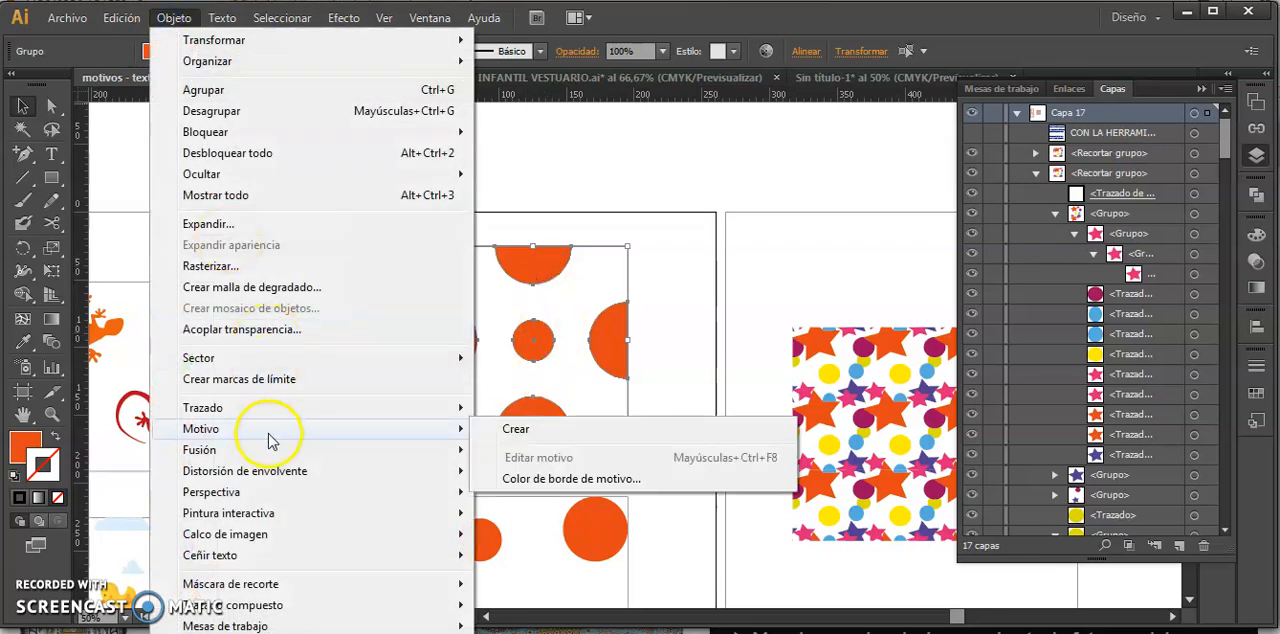
{"action": "left_click", "coordinate": [514, 430]}
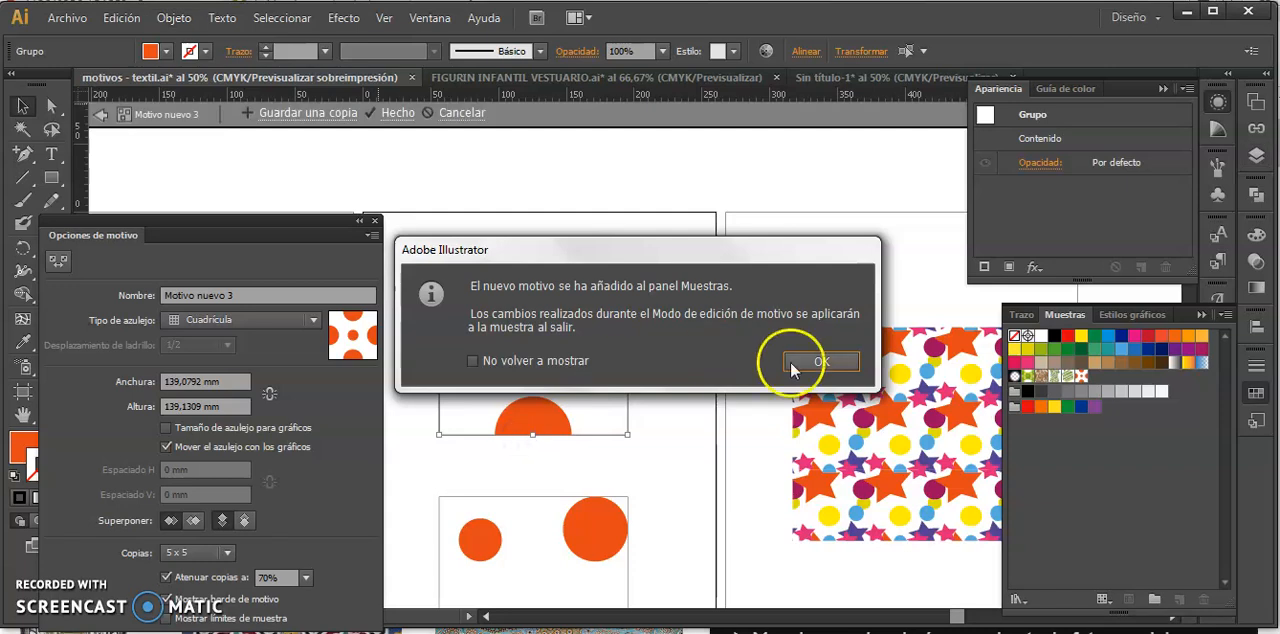
{"action": "left_click", "coordinate": [820, 366]}
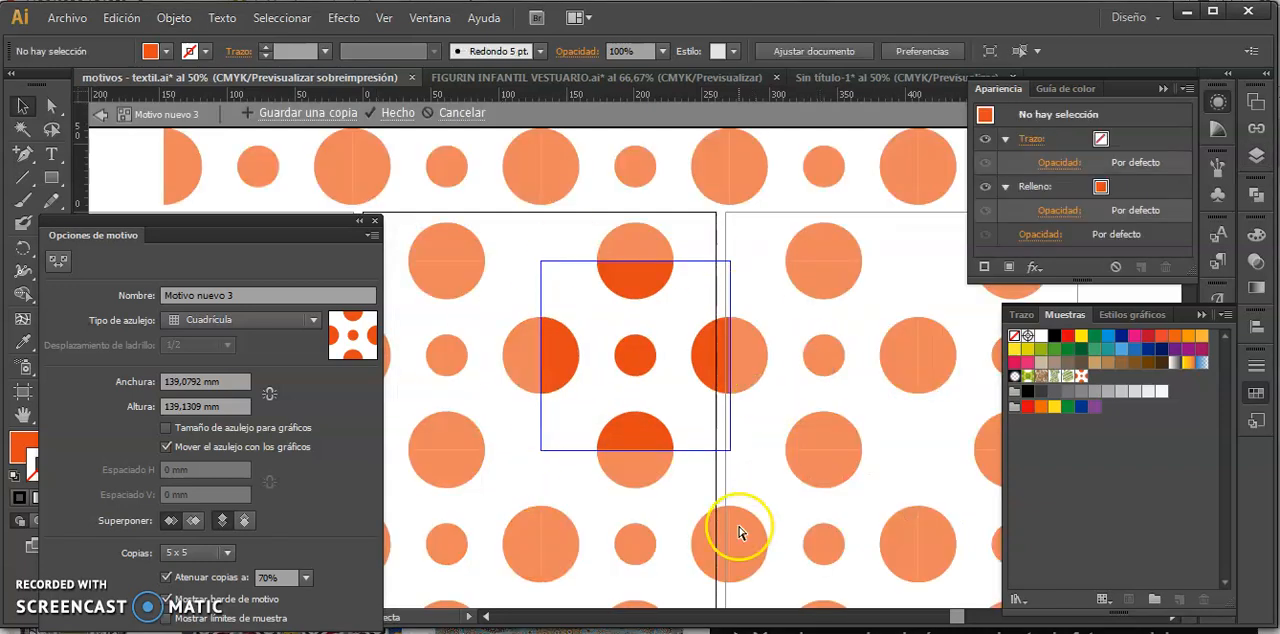
Step: Preview the pattern with 9 x 9 copies and finish editing it
{"action": "key", "text": "ctrl+minus"}
{"action": "key", "text": "ctrl+minus"}
{"action": "key", "text": "ctrl+minus"}
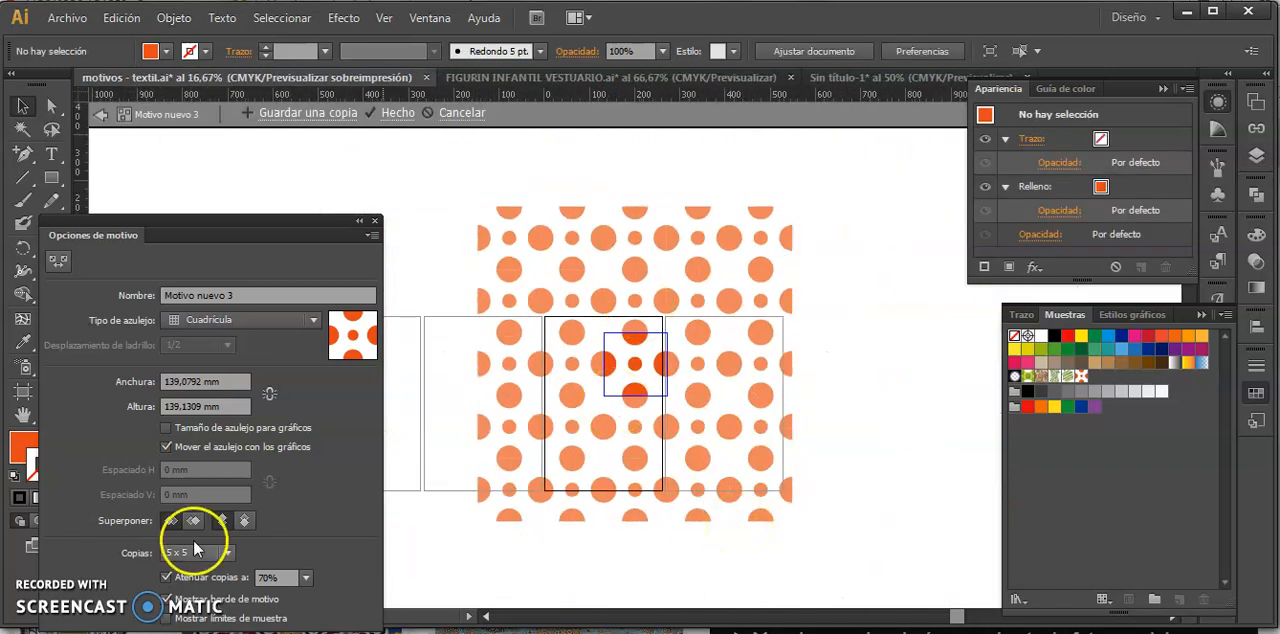
{"action": "left_click", "coordinate": [228, 553]}
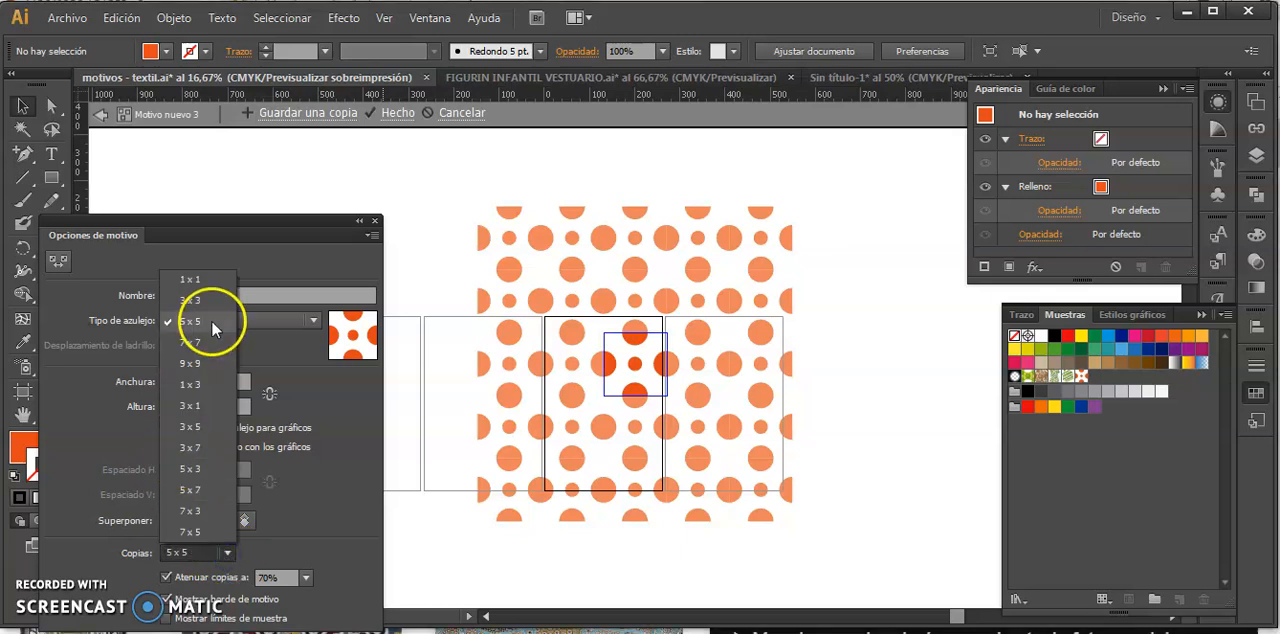
{"action": "left_click", "coordinate": [190, 364]}
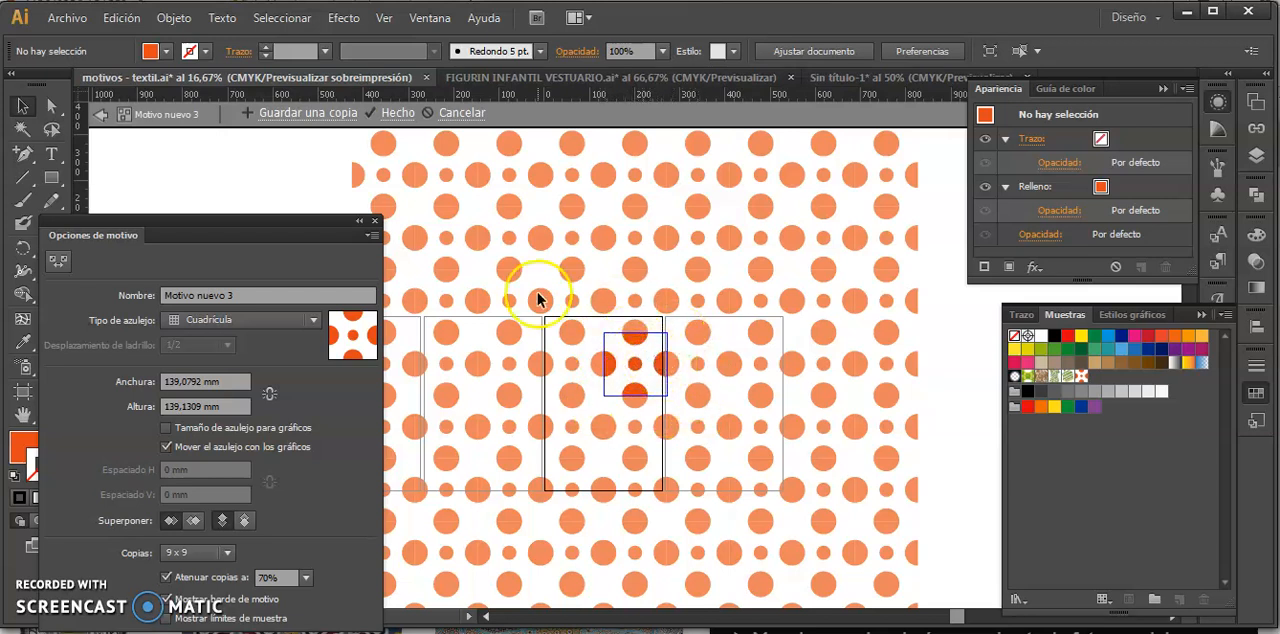
{"action": "left_click", "coordinate": [398, 114]}
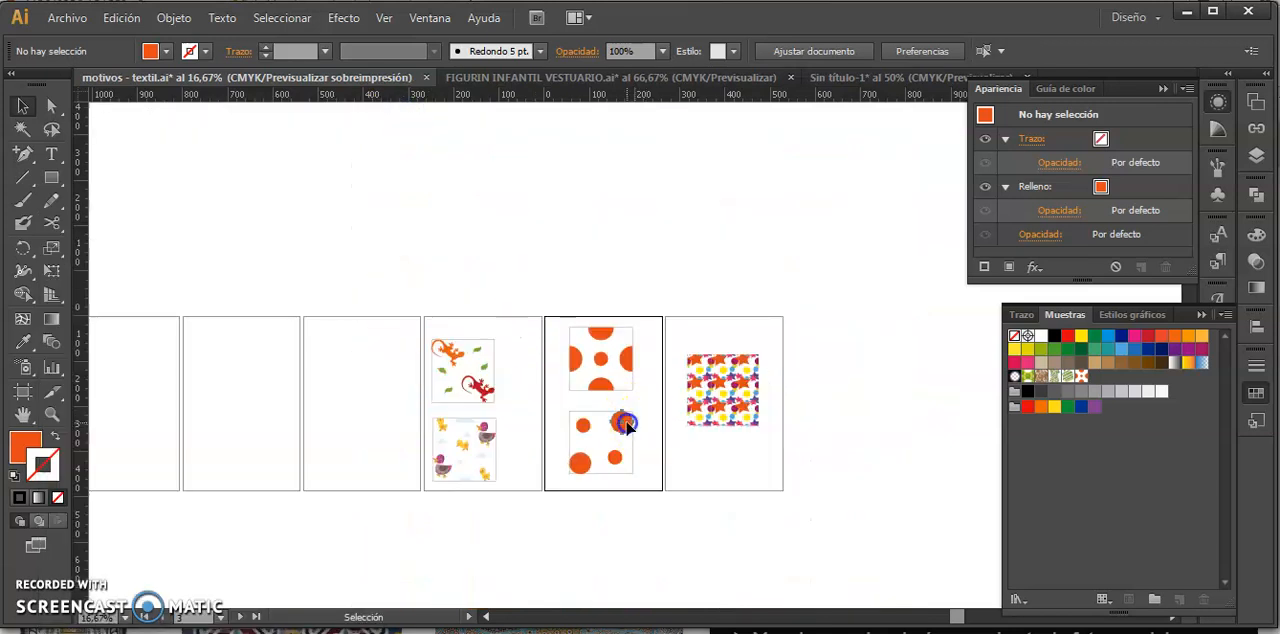
Step: Check the fill swatches available for the large upper-right circle of the lower tile
{"action": "left_click", "coordinate": [624, 424]}
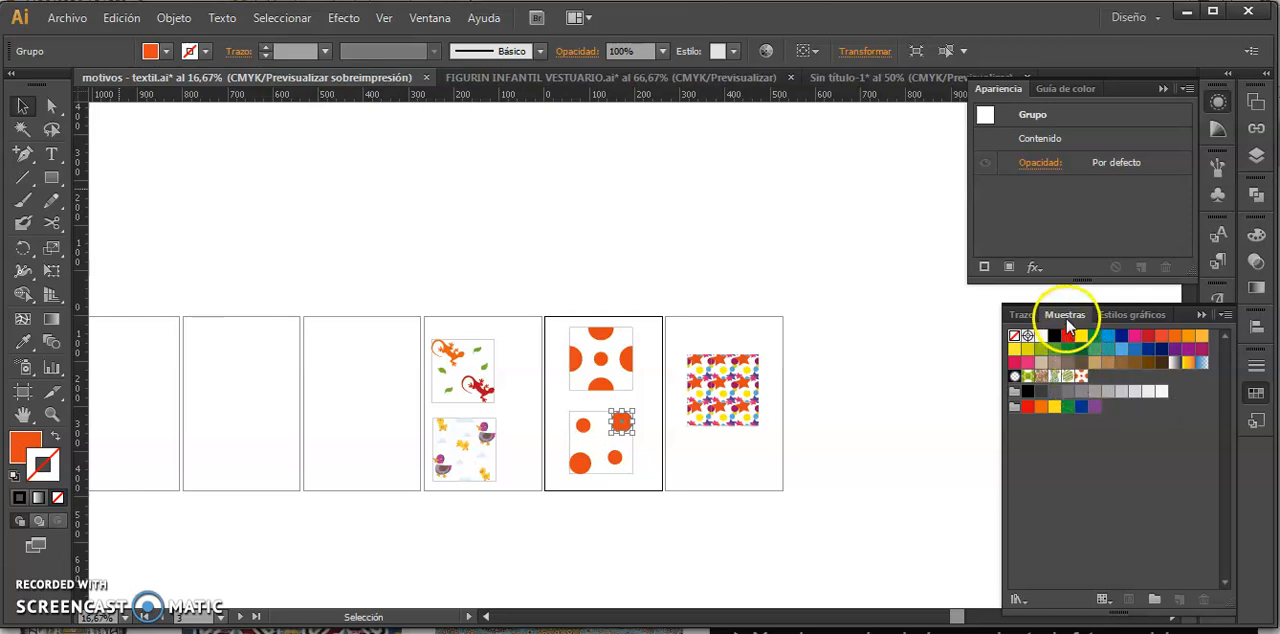
{"action": "left_click", "coordinate": [148, 52]}
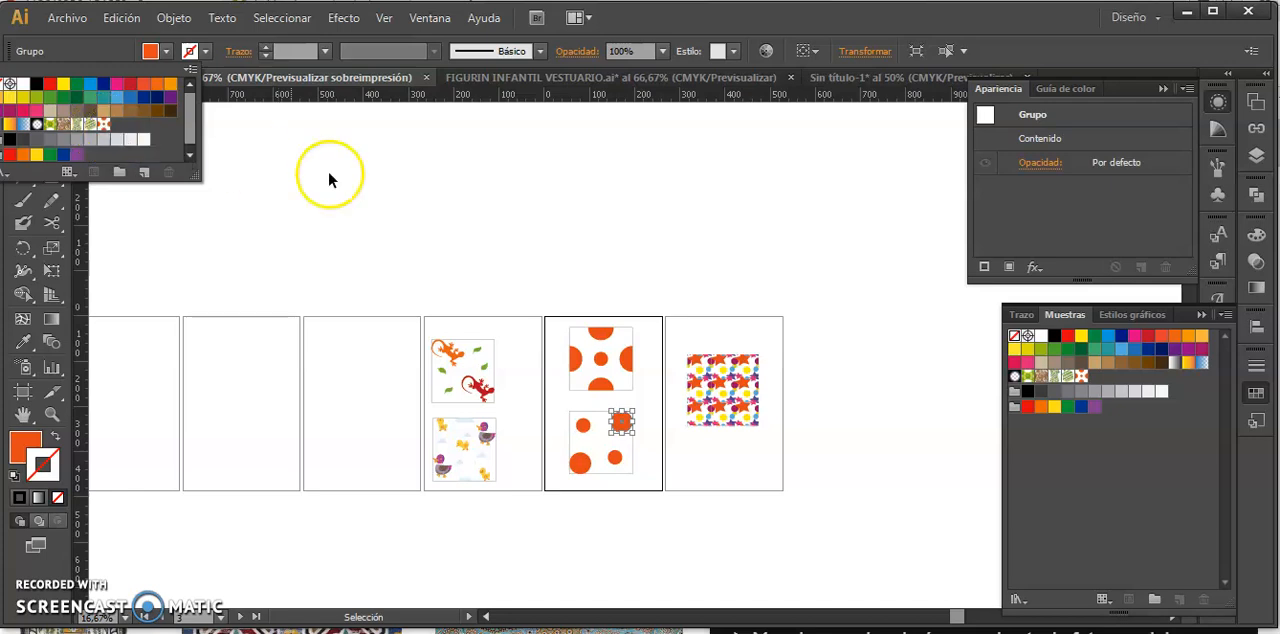
{"action": "left_click", "coordinate": [615, 461]}
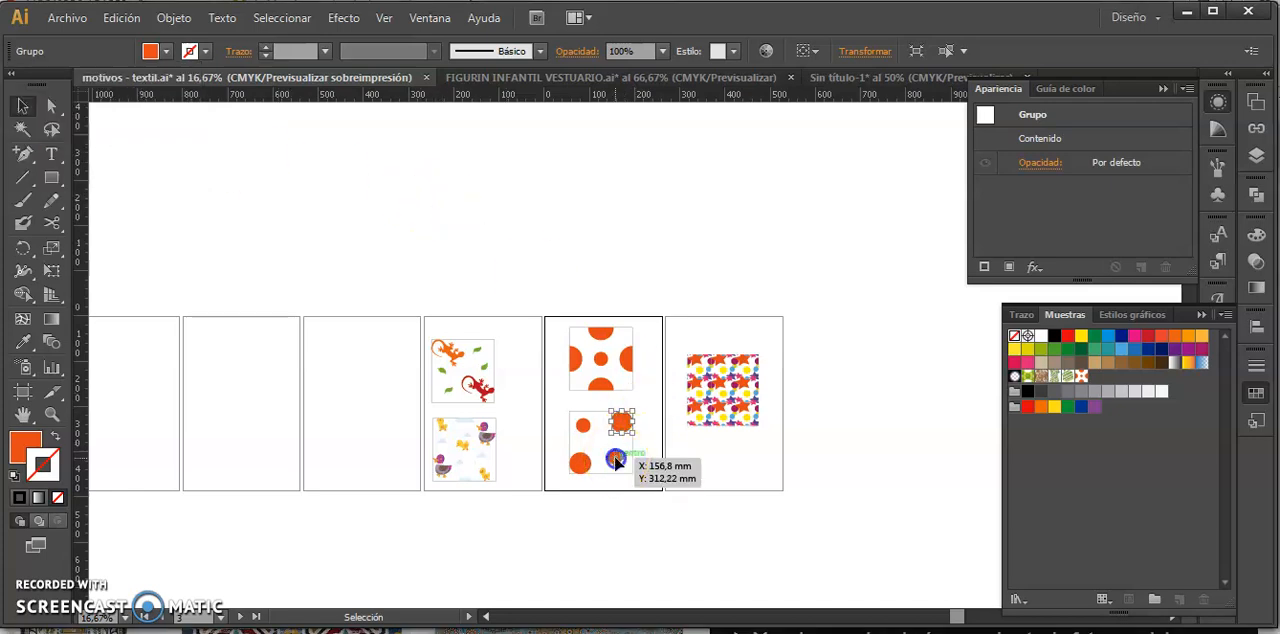
Step: Select all four circles of the lower tile, try moving them down, and undo the move
{"action": "key", "text": "ctrl+plus"}
{"action": "key", "text": "ctrl+plus"}
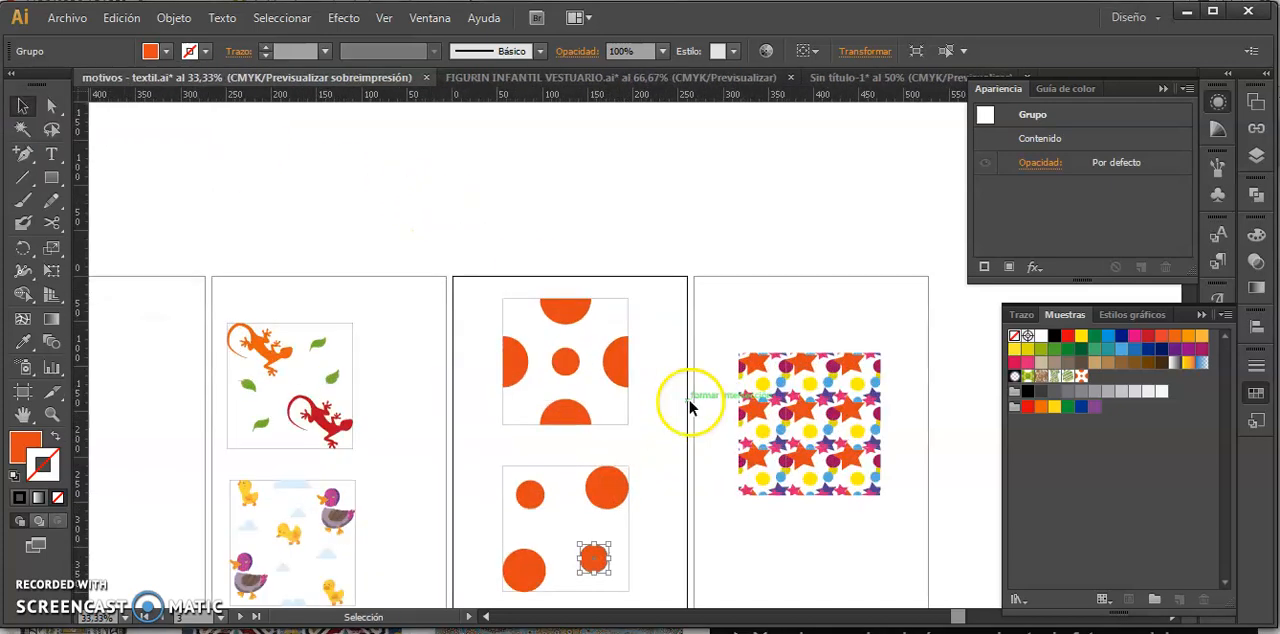
{"action": "left_click_drag", "start_coordinate": [663, 466], "coordinate": [685, 259]}
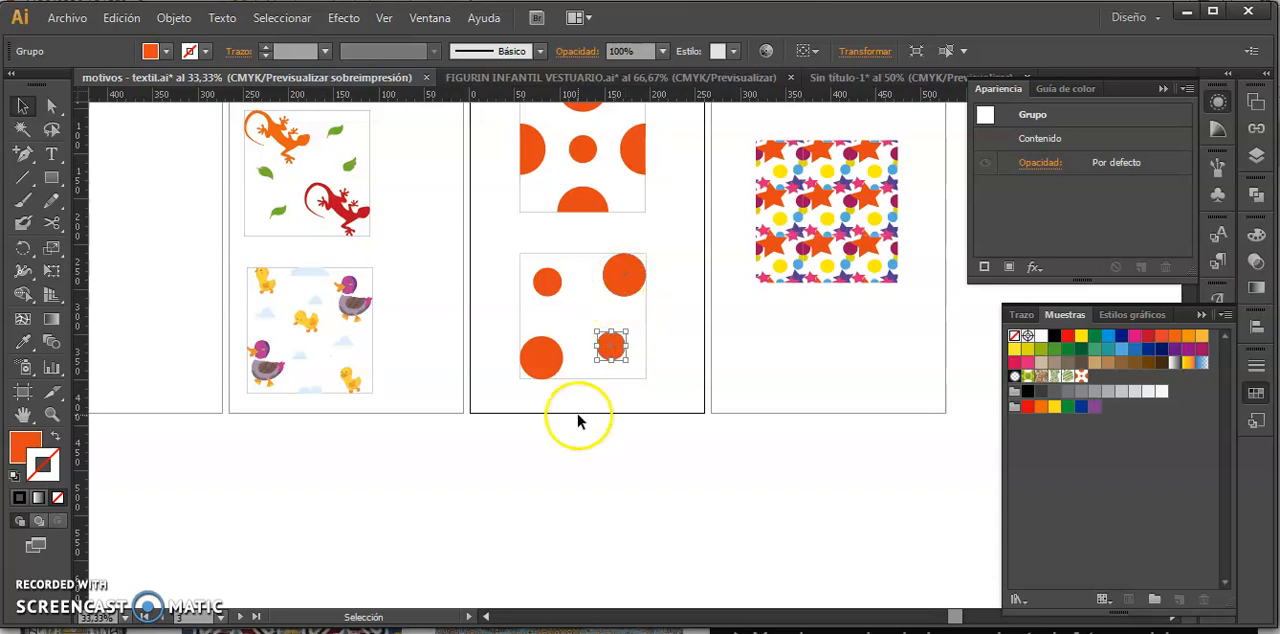
{"action": "left_click_drag", "start_coordinate": [506, 240], "coordinate": [675, 412]}
{"action": "left_click_drag", "start_coordinate": [624, 271], "coordinate": [620, 403]}
{"action": "key", "text": "ctrl+z"}
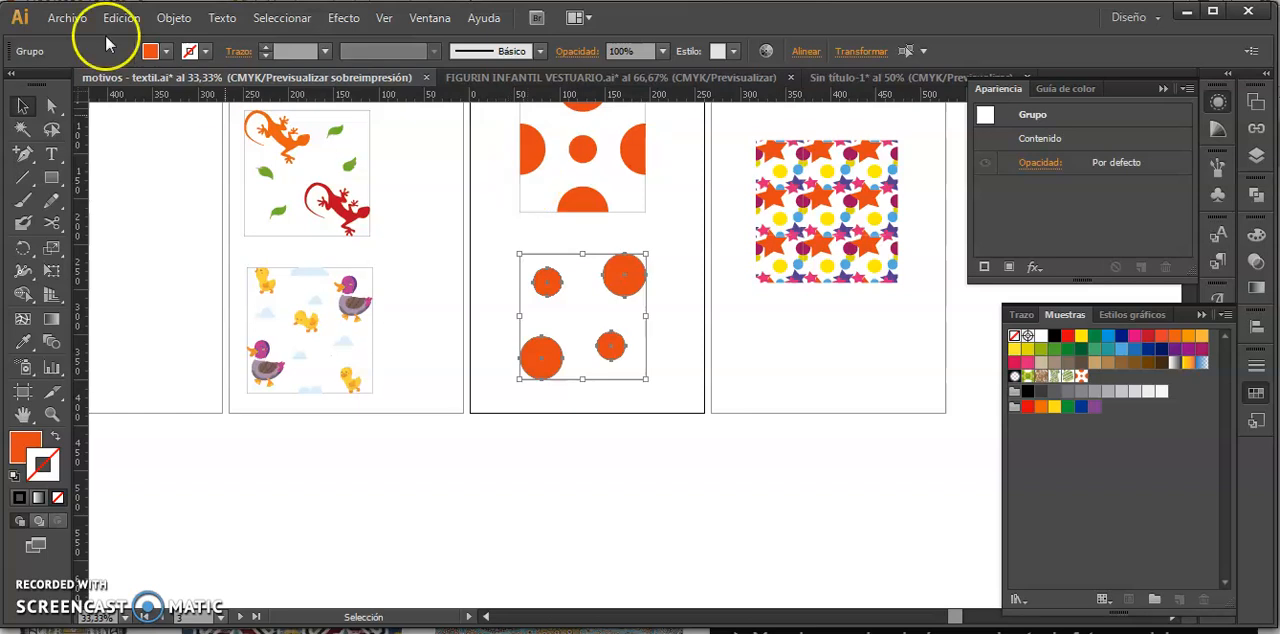
Step: Collapse the expanded clip groups in the layer list to inspect the selected circle groups
{"action": "left_click", "coordinate": [1254, 158]}
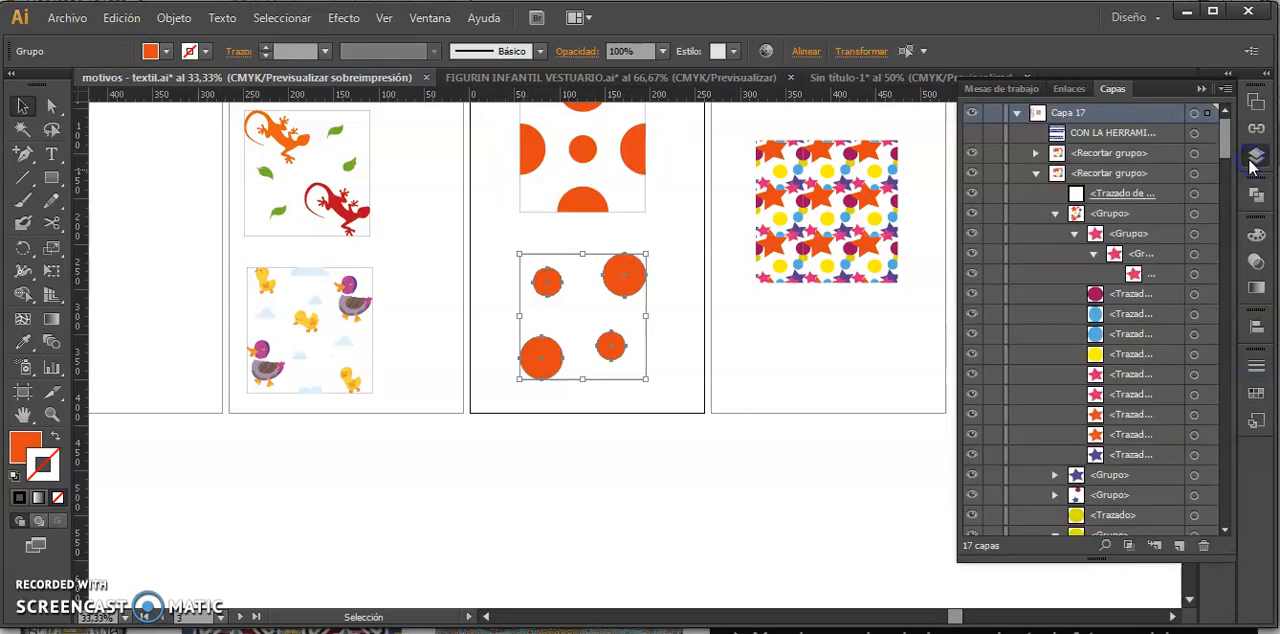
{"action": "left_click", "coordinate": [1036, 174]}
{"action": "left_click", "coordinate": [1036, 193]}
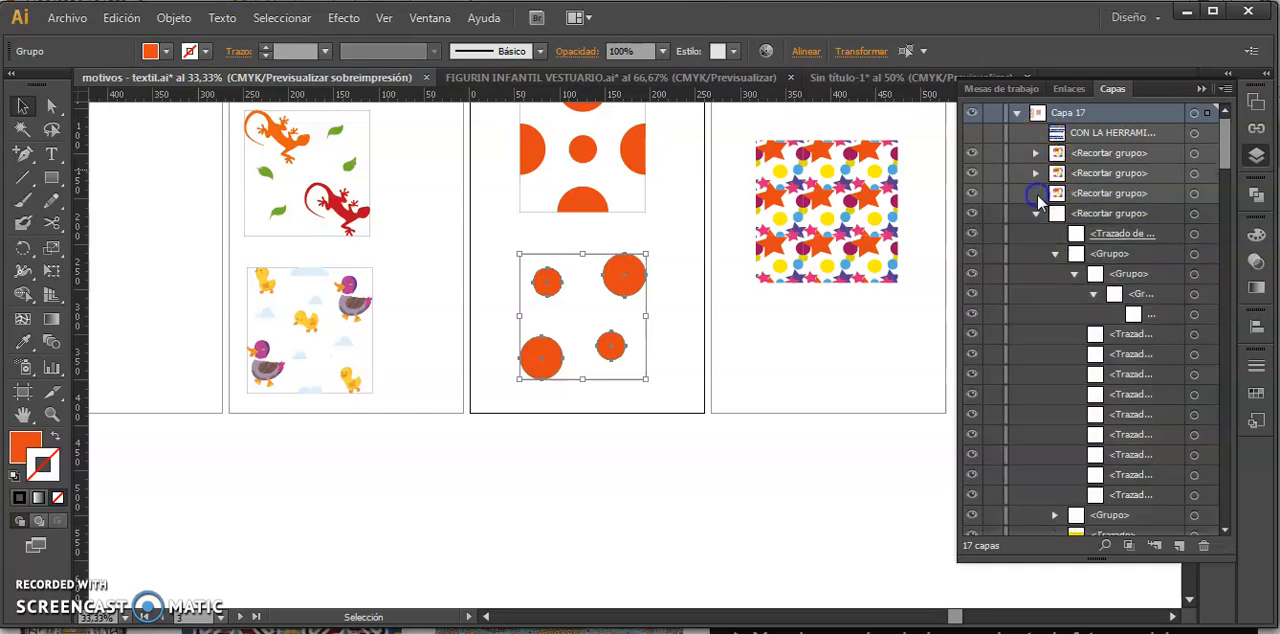
{"action": "left_click", "coordinate": [1036, 214]}
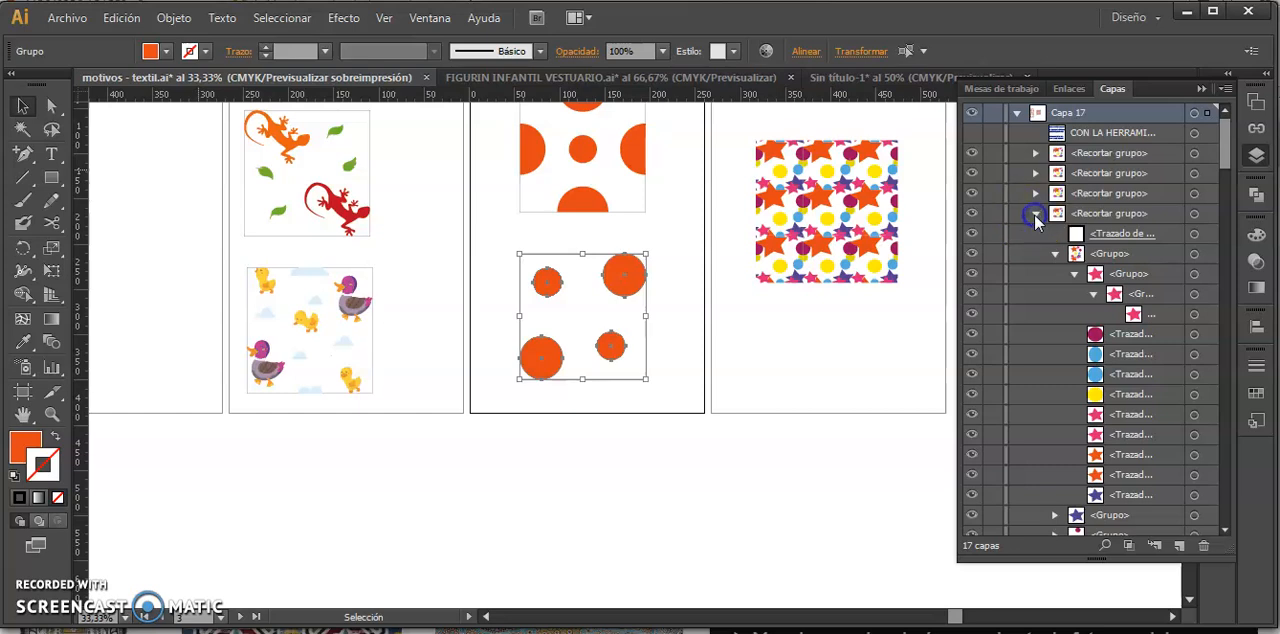
{"action": "left_click", "coordinate": [1036, 234]}
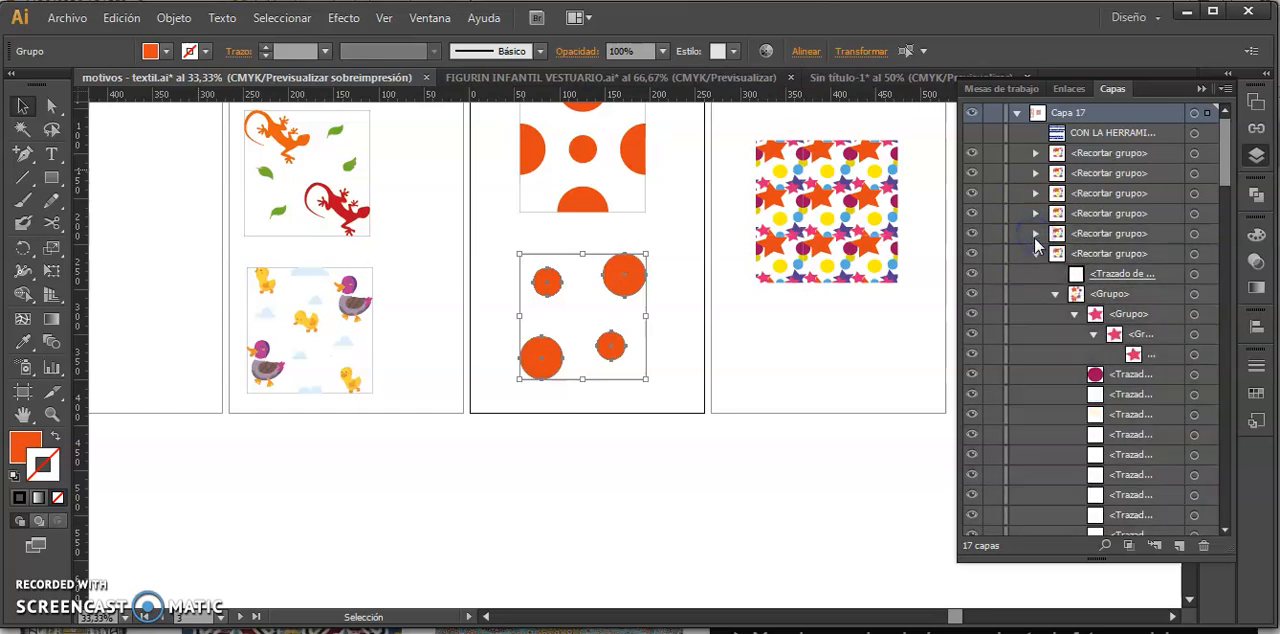
{"action": "left_click", "coordinate": [1036, 254]}
{"action": "left_click", "coordinate": [1034, 279]}
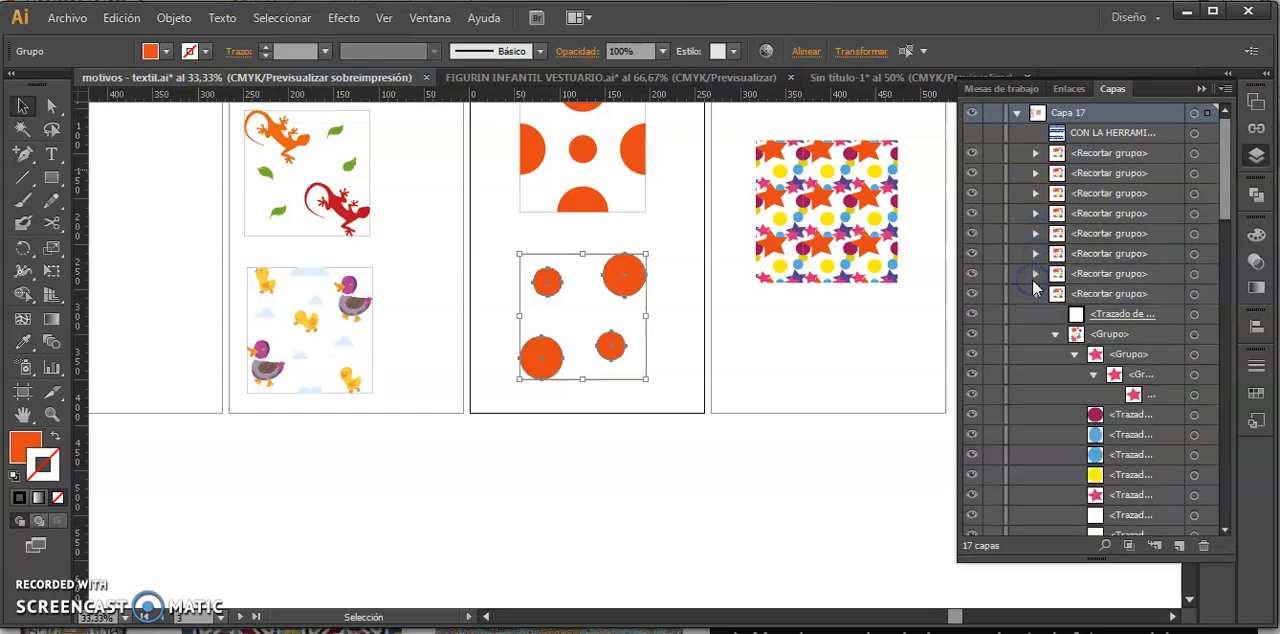
{"action": "left_click", "coordinate": [1035, 293]}
{"action": "left_click", "coordinate": [1035, 314]}
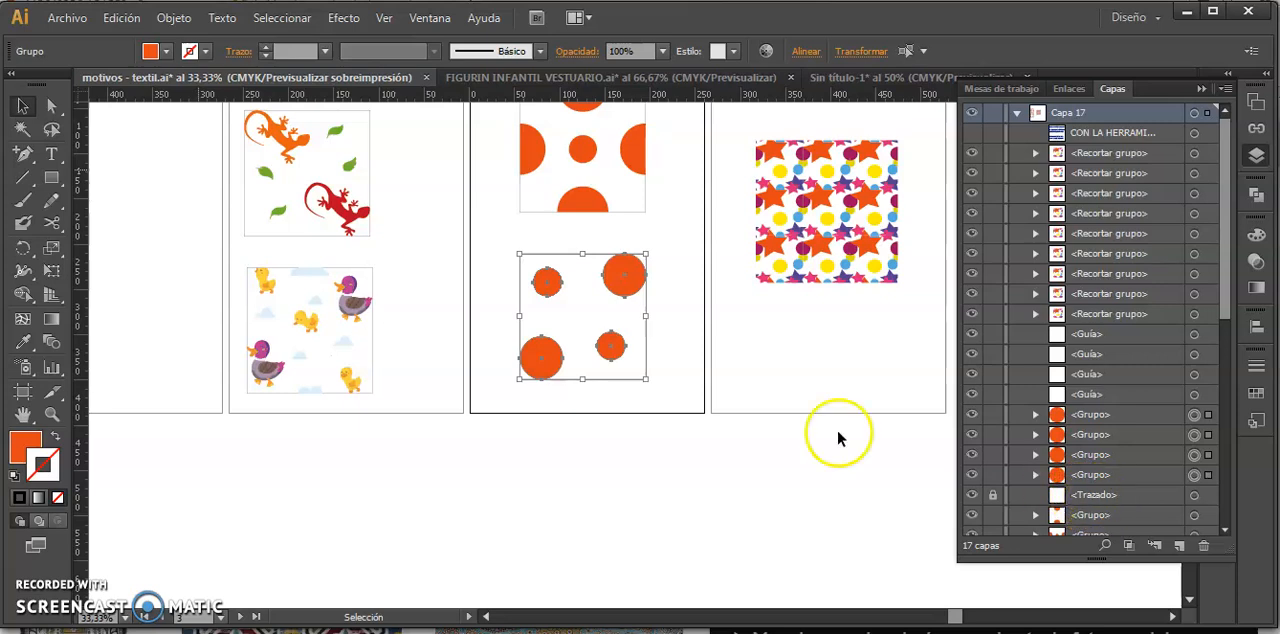
Step: Create a new pattern from the selected tile of four separate orange circles
{"action": "left_click", "coordinate": [170, 17]}
{"action": "mouse_move", "coordinate": [251, 428]}
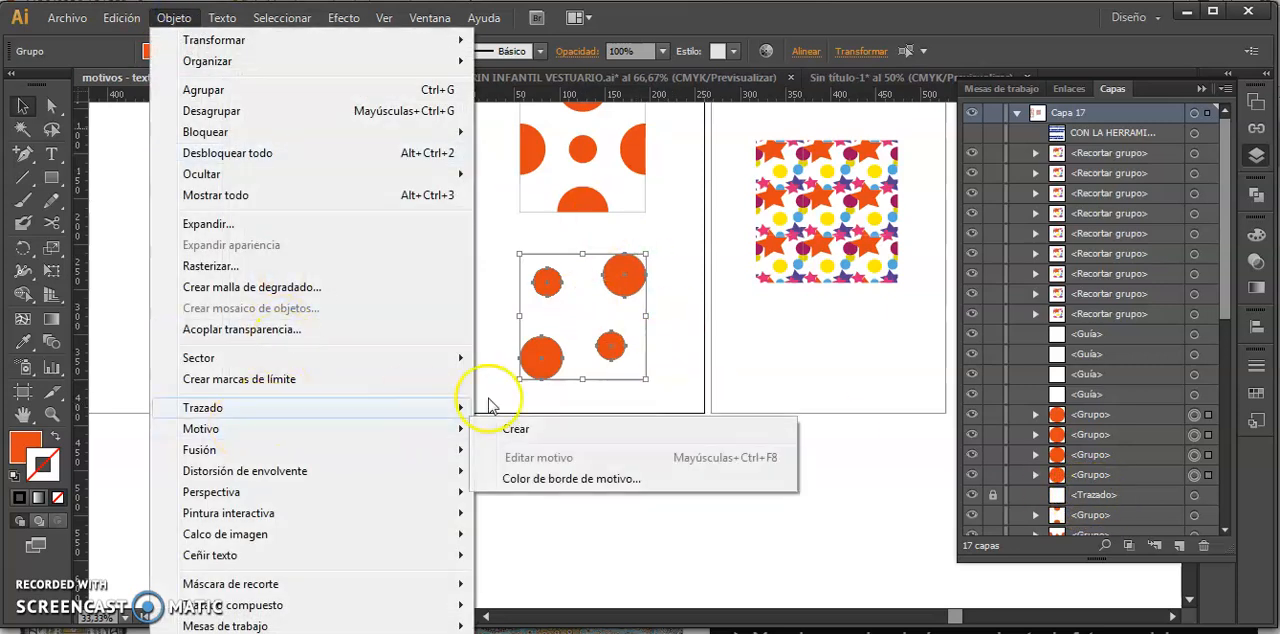
{"action": "left_click", "coordinate": [577, 437]}
{"action": "left_click", "coordinate": [820, 360]}
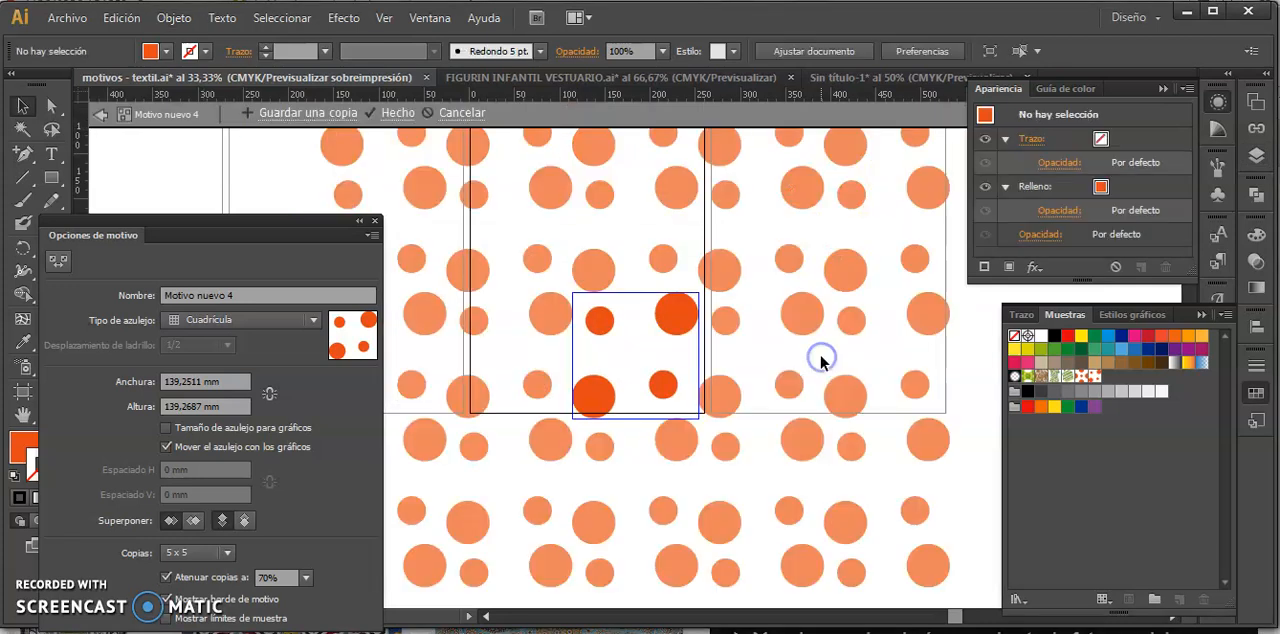
Step: Nudge the large upper-right circle slightly left, away from the edge of the pattern tile
{"action": "scroll", "coordinate": [832, 392], "scroll_direction": "up", "scroll_amount": 1}
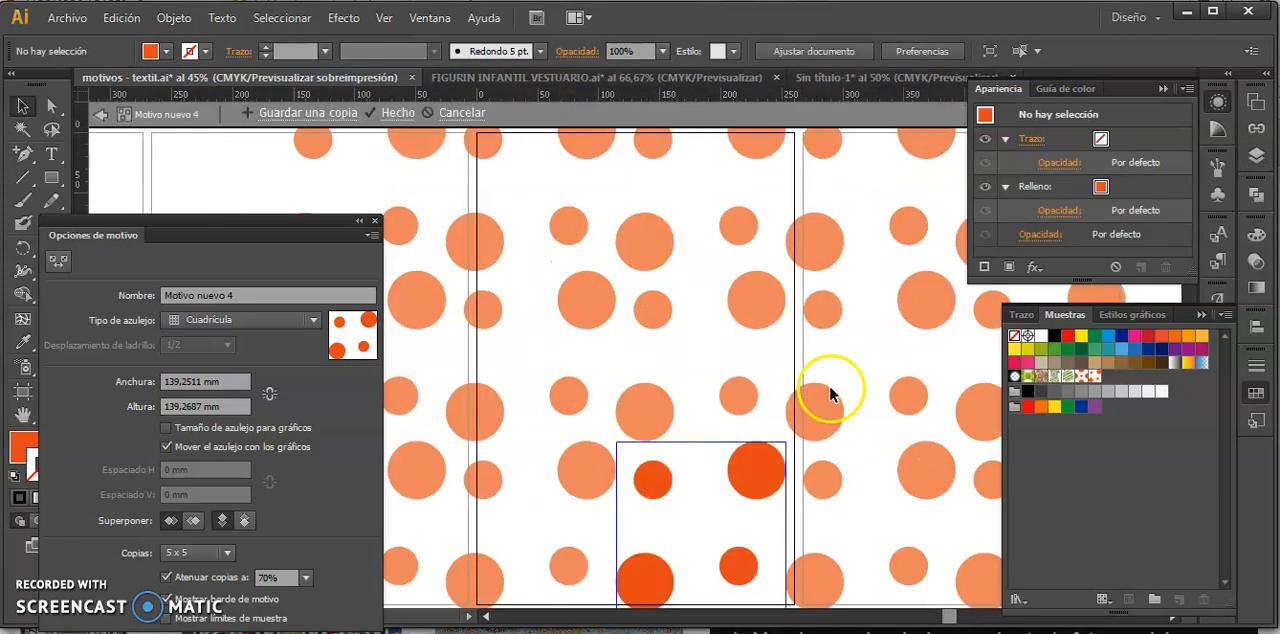
{"action": "scroll", "coordinate": [830, 393], "scroll_direction": "down", "scroll_amount": 1}
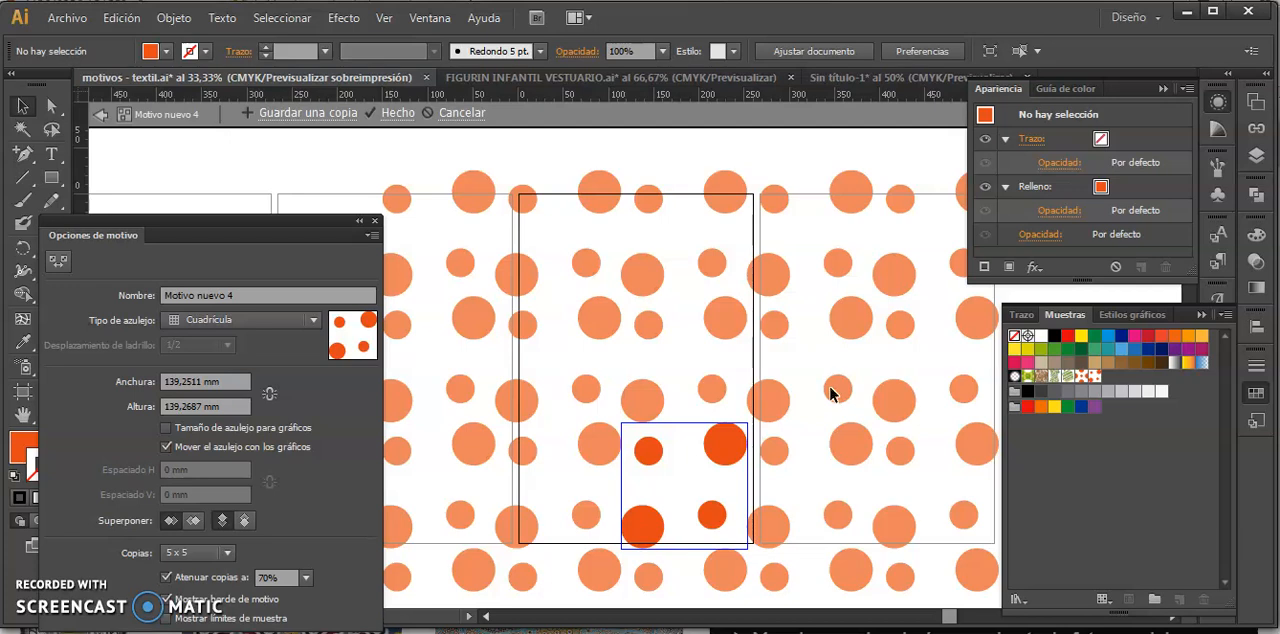
{"action": "left_click_drag", "start_coordinate": [811, 390], "coordinate": [697, 213]}
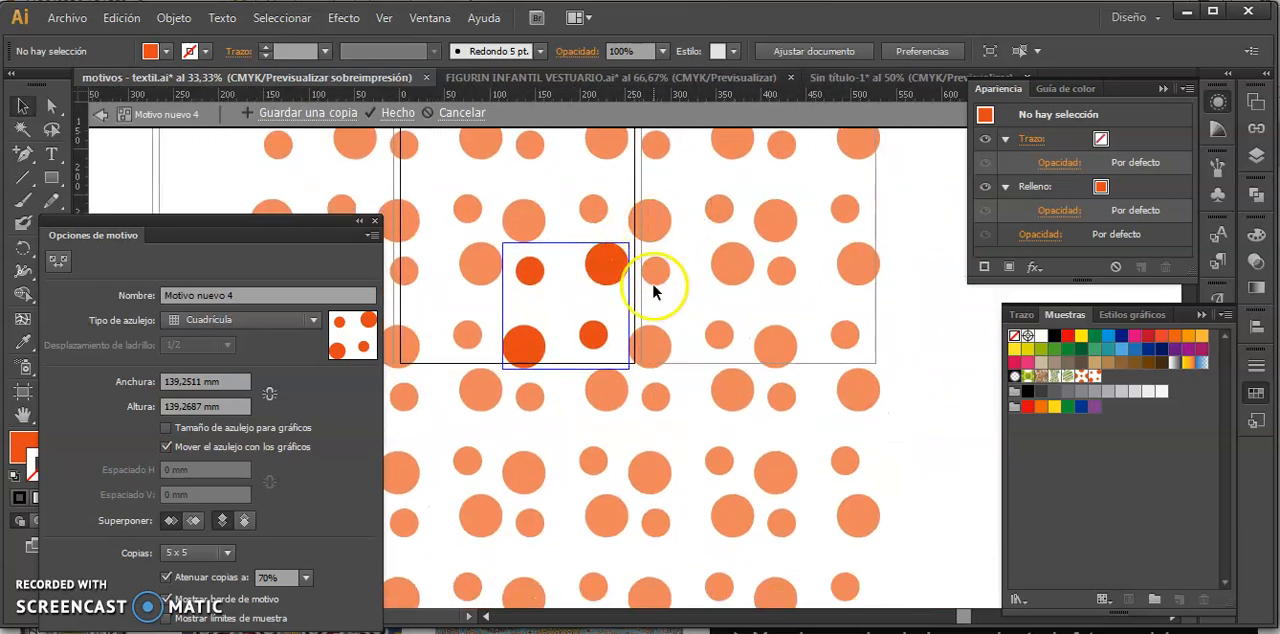
{"action": "left_click", "coordinate": [610, 264]}
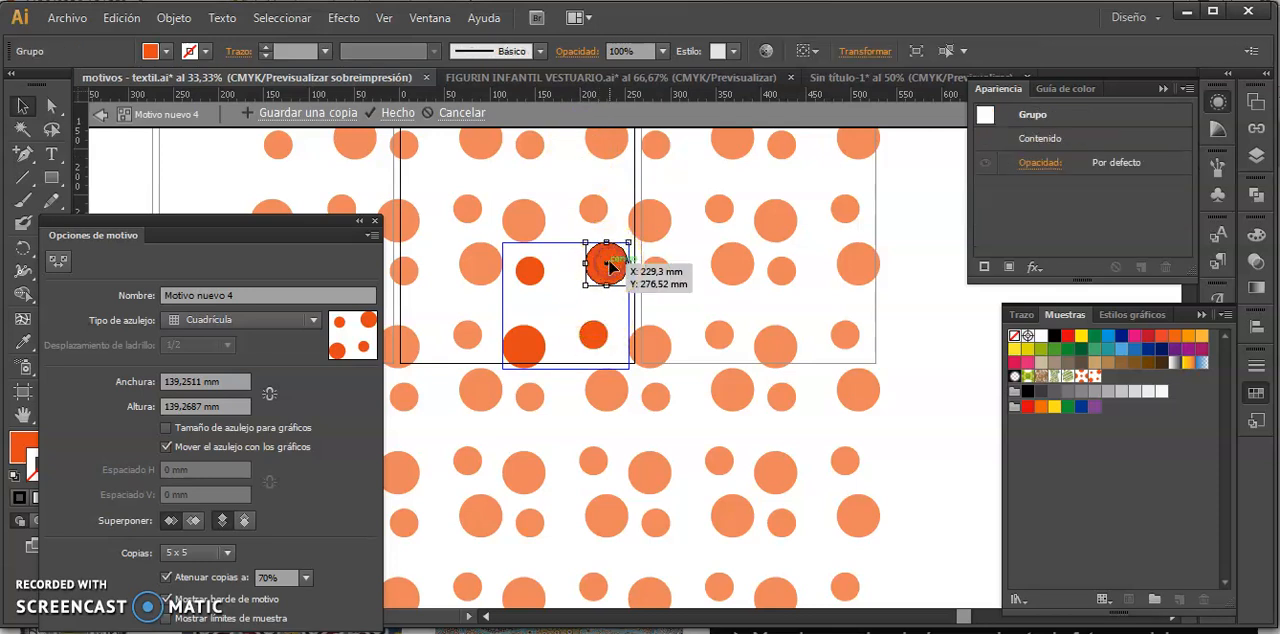
{"action": "left_click_drag", "start_coordinate": [612, 266], "coordinate": [606, 265]}
{"action": "key", "text": "Left"}
{"action": "key", "text": "Left"}
{"action": "key", "text": "Left"}
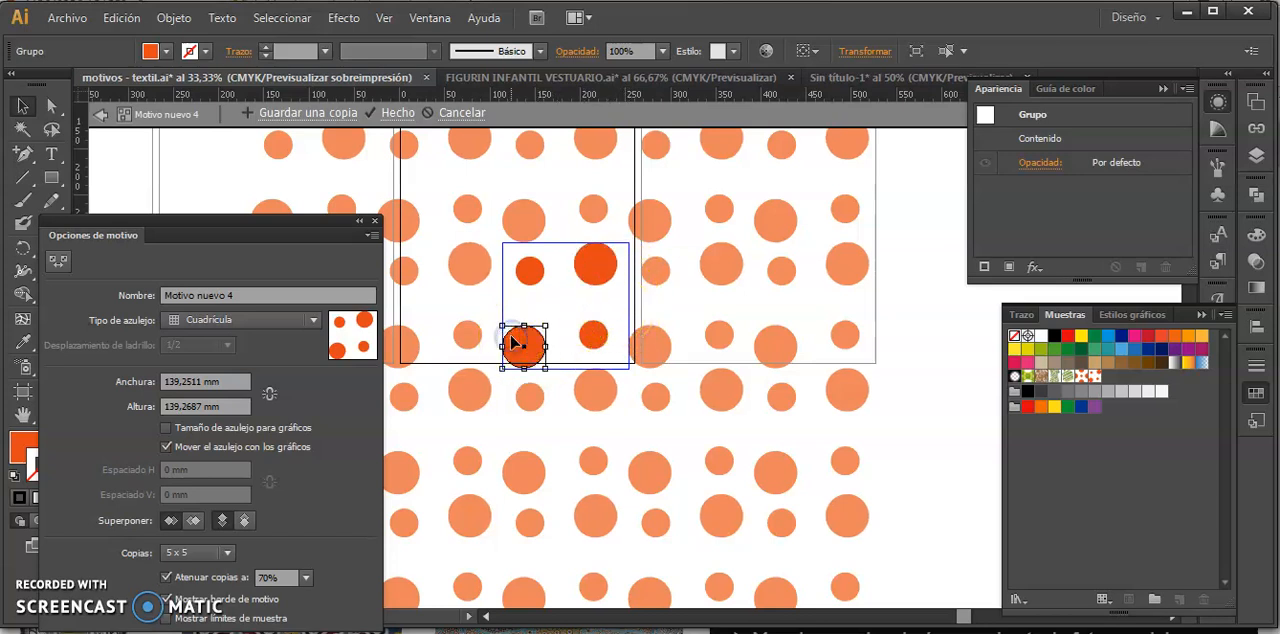
Step: Nudge the large lower-left circle right, away from the edge of the pattern tile
{"action": "key", "text": "Right"}
{"action": "key", "text": "Right"}
{"action": "key", "text": "Right"}
{"action": "key", "text": "Right"}
{"action": "key", "text": "Right"}
{"action": "key", "text": "Right"}
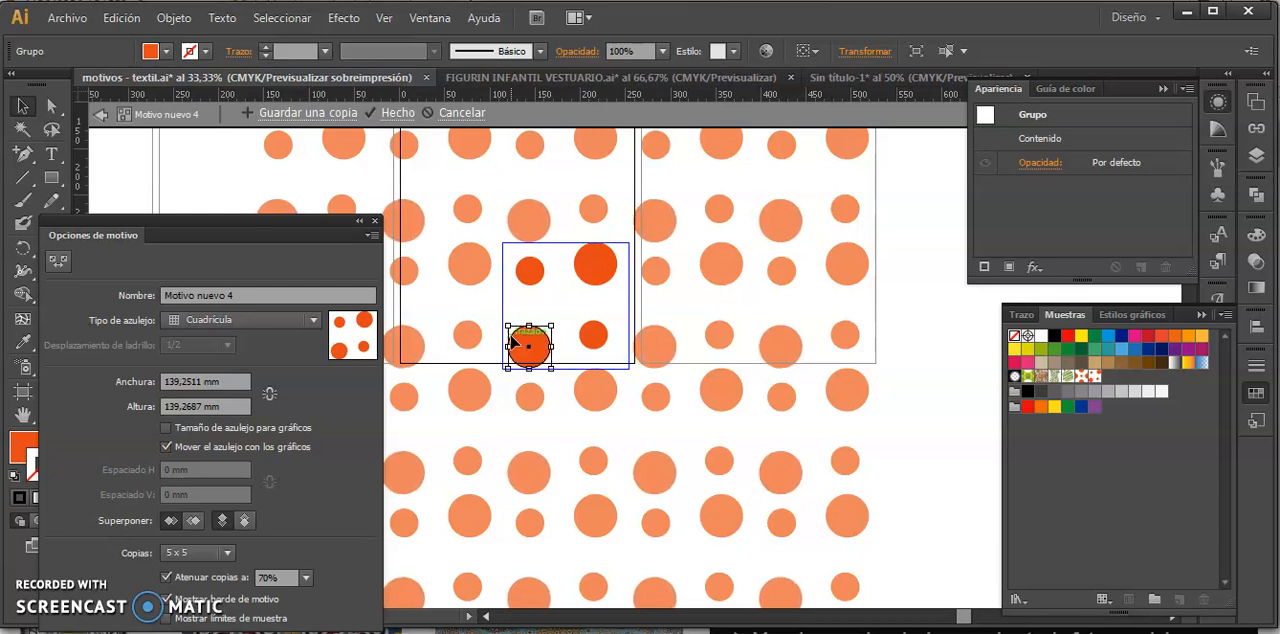
{"action": "key", "text": "Right"}
{"action": "key", "text": "Right"}
{"action": "key", "text": "Right"}
{"action": "key", "text": "Right"}
{"action": "key", "text": "Right"}
{"action": "key", "text": "Right"}
Step: Align the small upper-left and large lower-left circles of the tile on their horizontal centres
{"action": "left_click", "coordinate": [535, 277]}
{"action": "left_click", "coordinate": [538, 355], "text": "shift"}
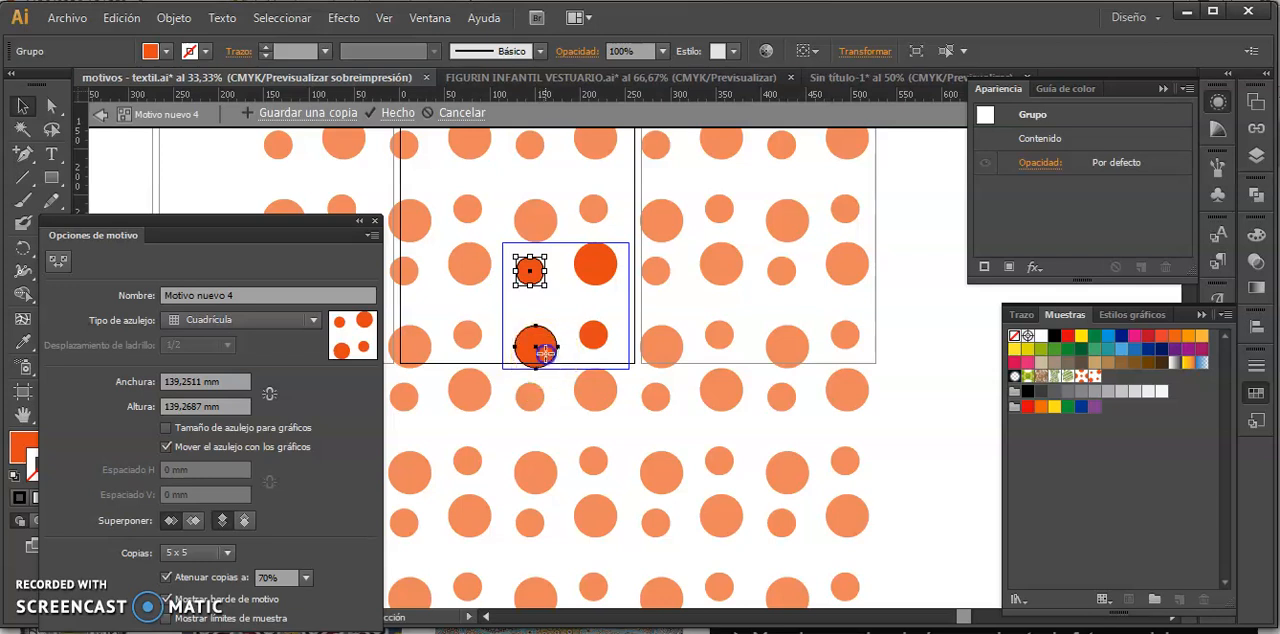
{"action": "left_click", "coordinate": [1267, 322]}
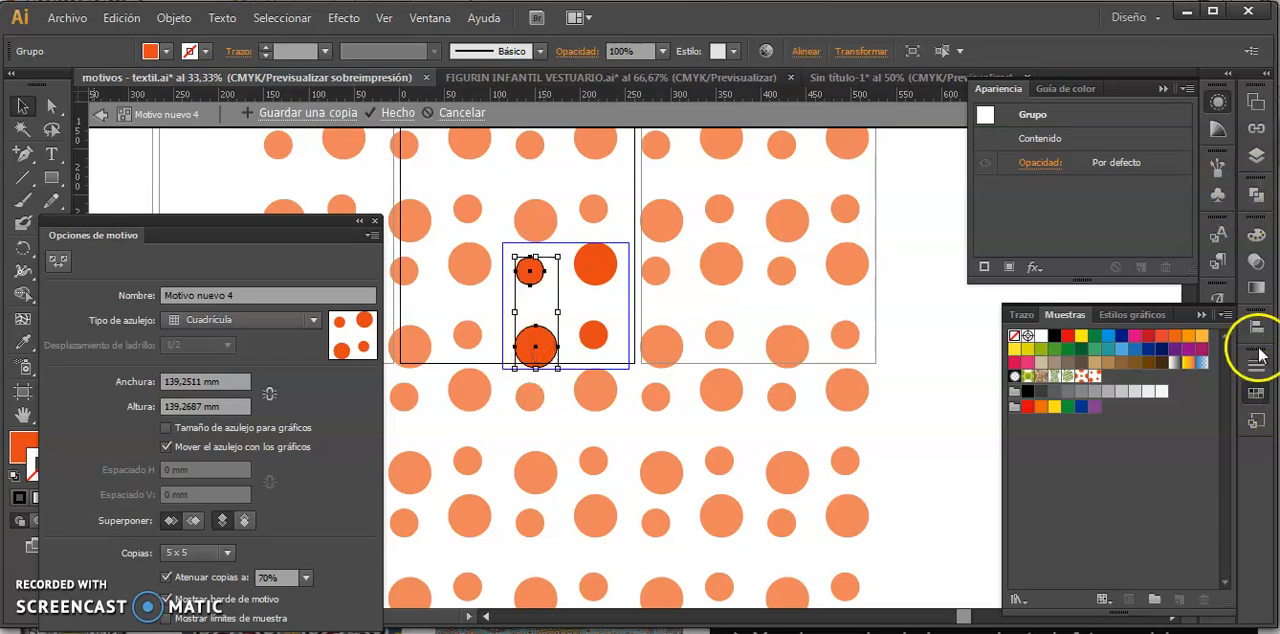
{"action": "left_click", "coordinate": [1066, 360]}
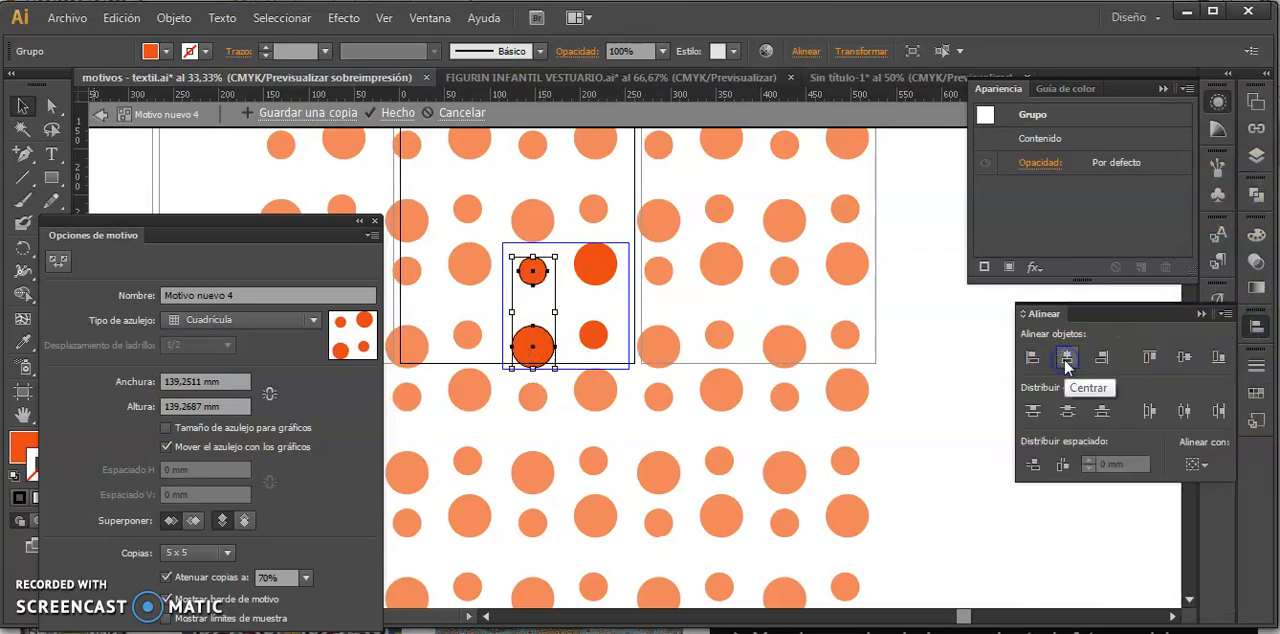
Step: Align the large upper-right and small lower-right circles of the tile on their horizontal centres
{"action": "left_click", "coordinate": [598, 266]}
{"action": "left_click", "coordinate": [592, 336], "text": "shift"}
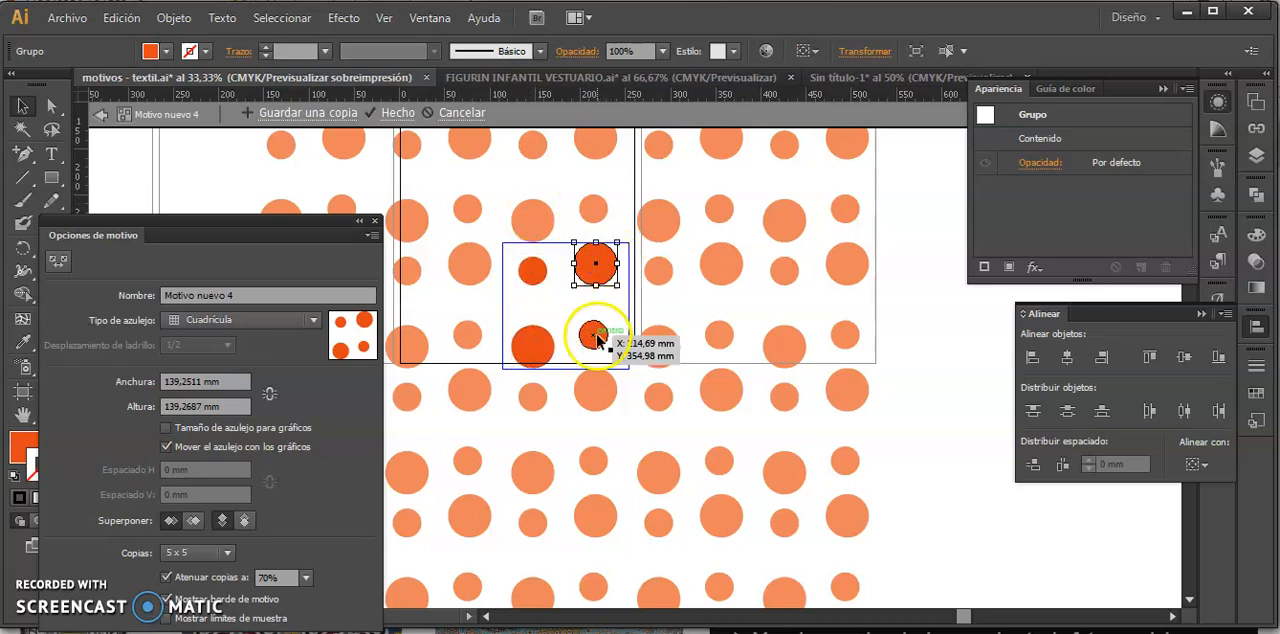
{"action": "left_click", "coordinate": [1092, 426]}
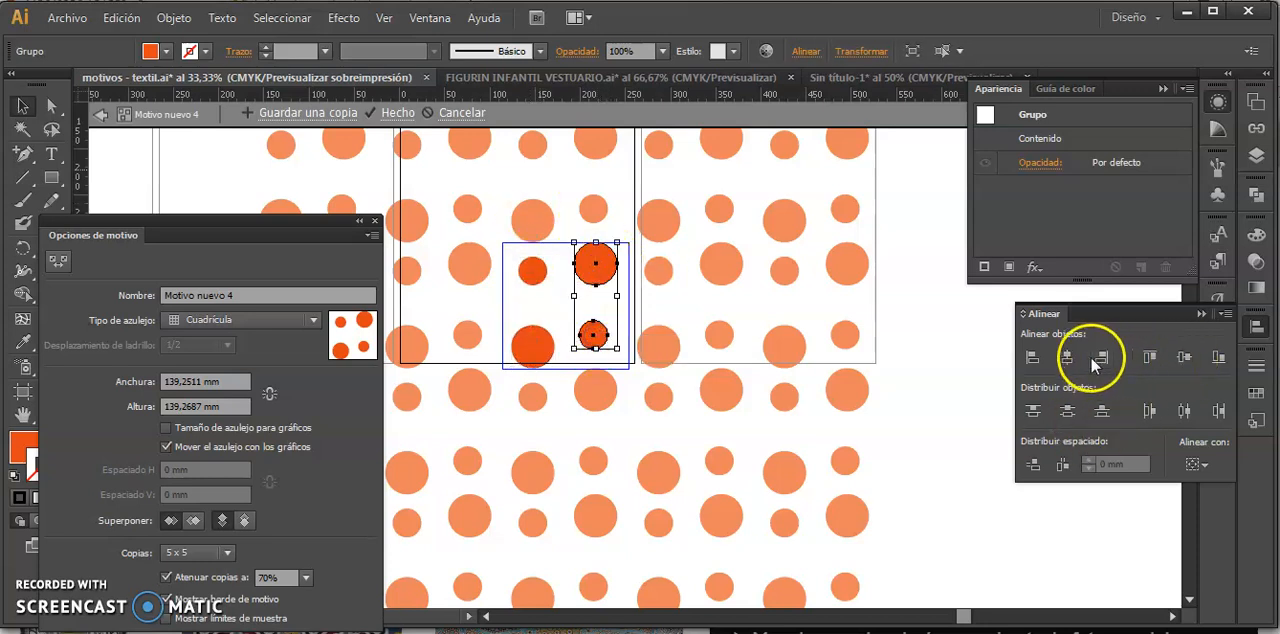
{"action": "left_click", "coordinate": [1066, 358]}
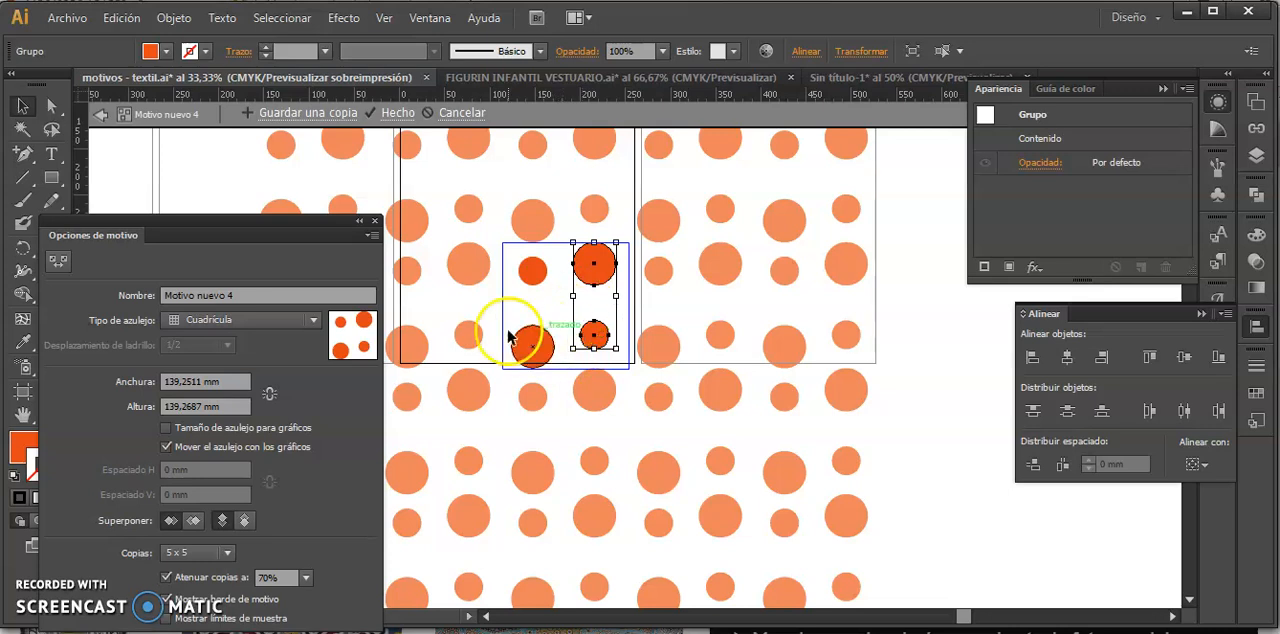
Step: Align the small upper-left and large upper-right circles on their vertical centres and nudge them slightly down inside the tile
{"action": "left_click", "coordinate": [535, 271]}
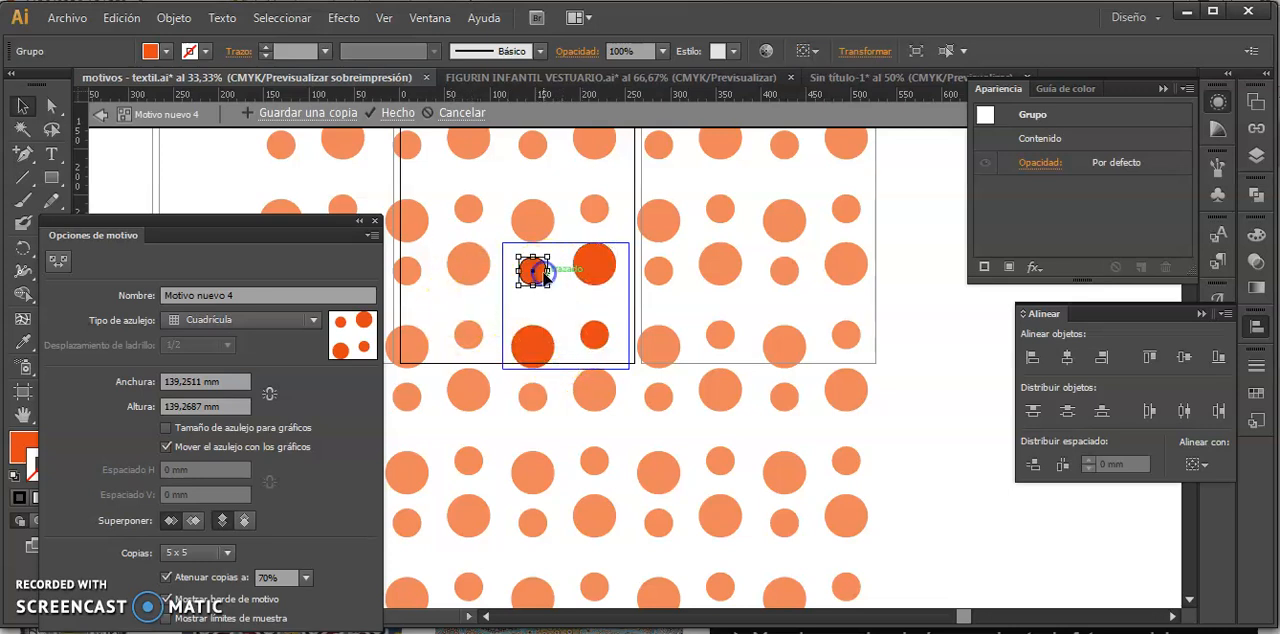
{"action": "left_click", "coordinate": [590, 272], "text": "shift"}
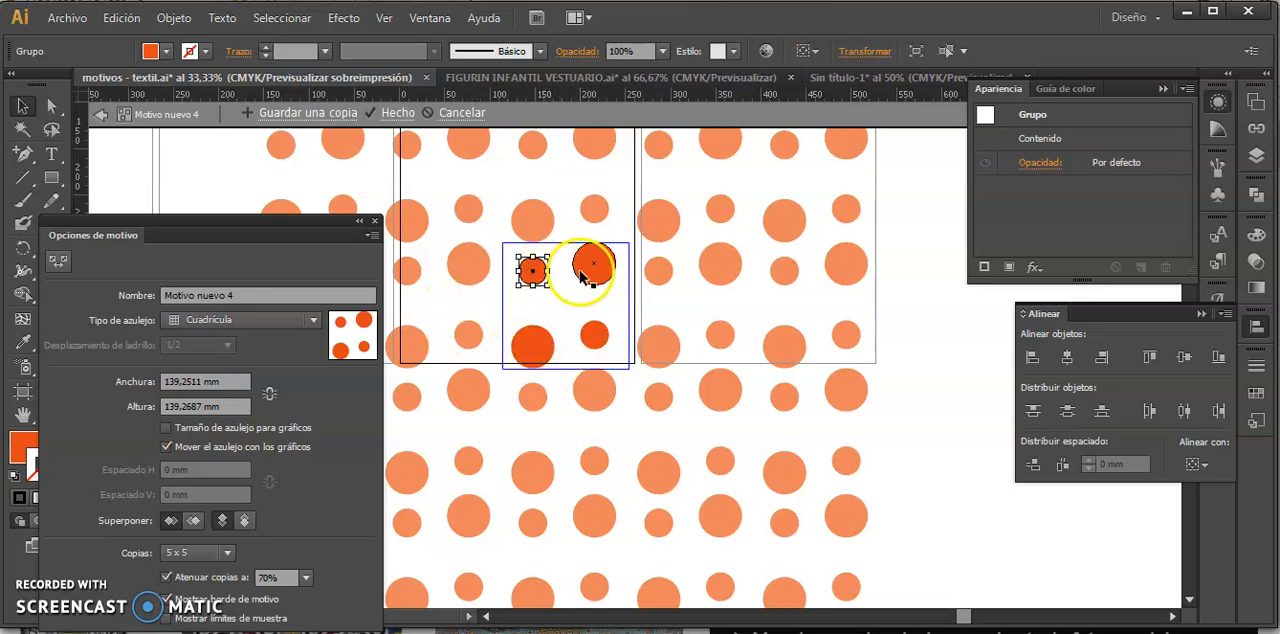
{"action": "left_click", "coordinate": [1178, 360]}
{"action": "key", "text": "Down"}
{"action": "key", "text": "Down"}
{"action": "key", "text": "Down"}
{"action": "key", "text": "Down"}
{"action": "key", "text": "Down"}
{"action": "key", "text": "Down"}
{"action": "key", "text": "Down"}
{"action": "key", "text": "Down"}
{"action": "key", "text": "Down"}
{"action": "key", "text": "Down"}
{"action": "key", "text": "Down"}
{"action": "key", "text": "Down"}
{"action": "key", "text": "Down"}
{"action": "key", "text": "Down"}
{"action": "key", "text": "Down"}
{"action": "key", "text": "Down"}
{"action": "key", "text": "Down"}
{"action": "key", "text": "Down"}
{"action": "key", "text": "Down"}
{"action": "key", "text": "Down"}
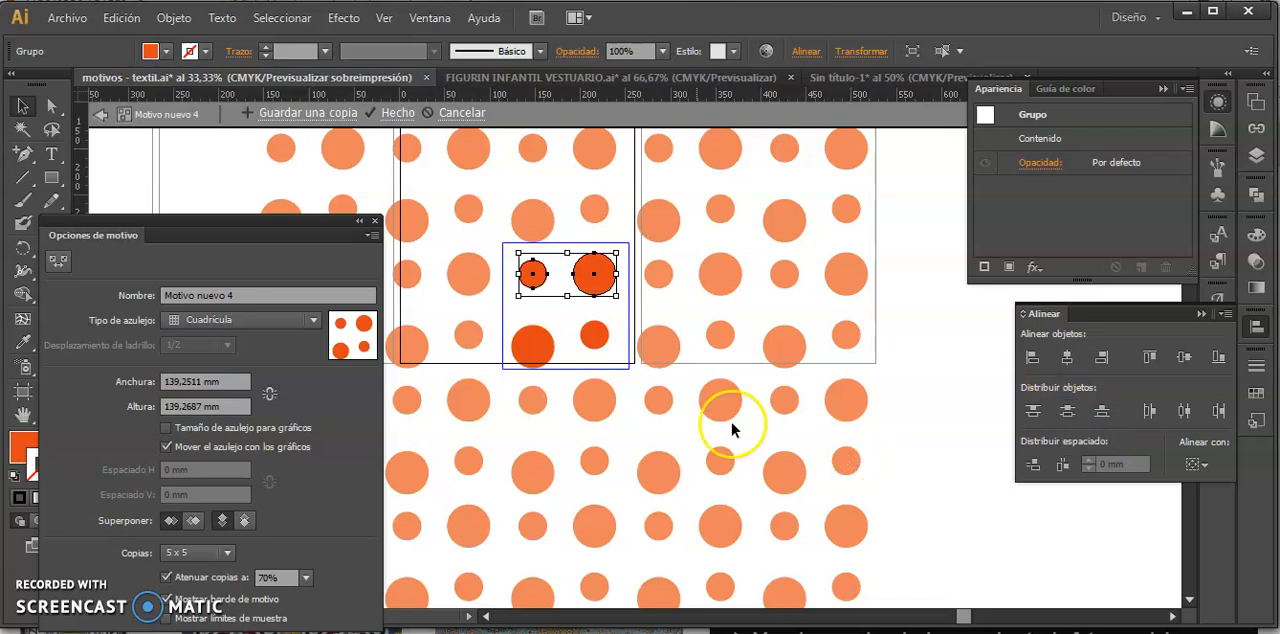
Step: Finish editing the four-circle pattern and display the document's swatches
{"action": "left_click", "coordinate": [590, 337]}
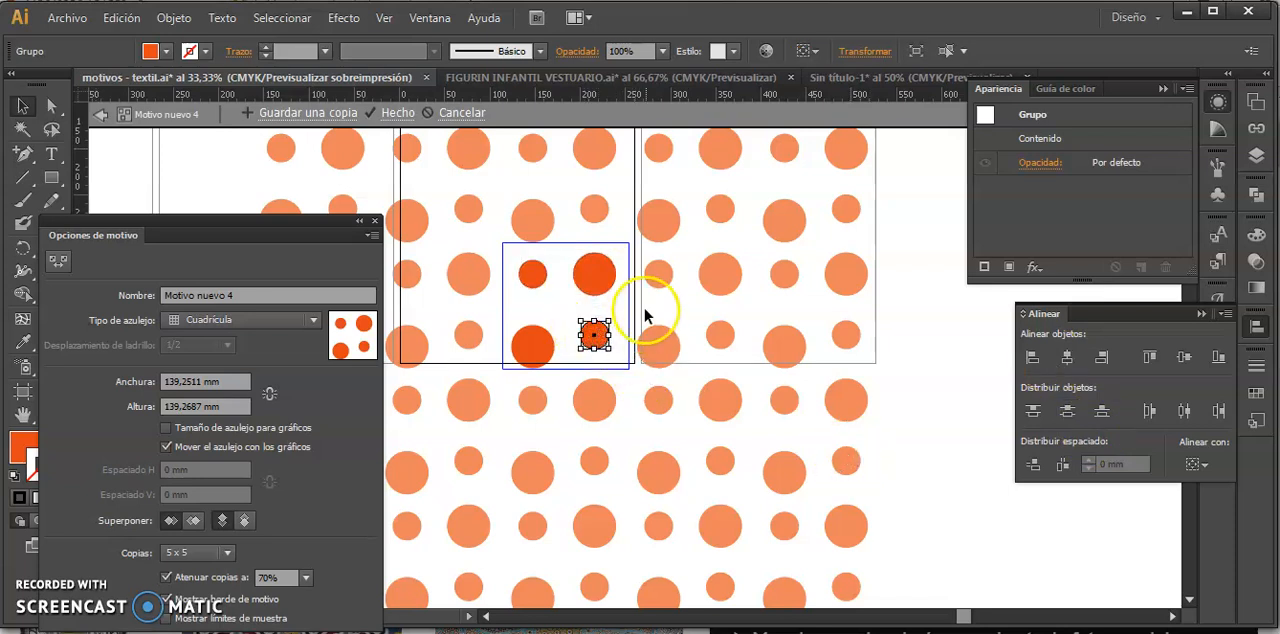
{"action": "left_click", "coordinate": [625, 300]}
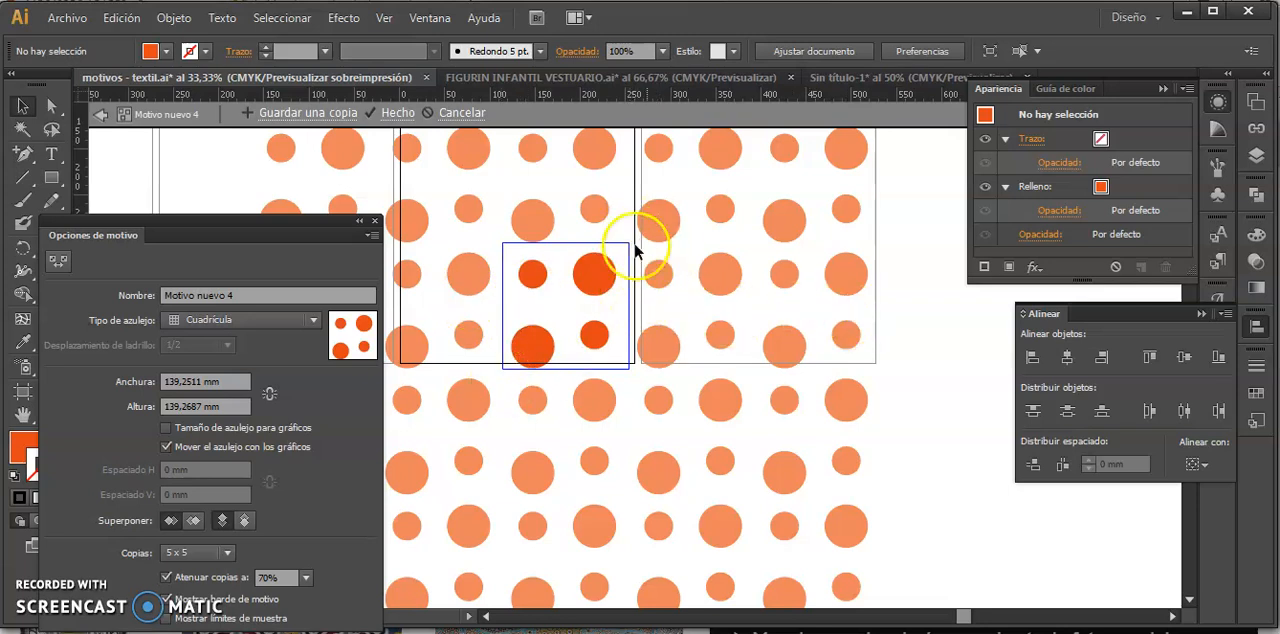
{"action": "left_click", "coordinate": [397, 112]}
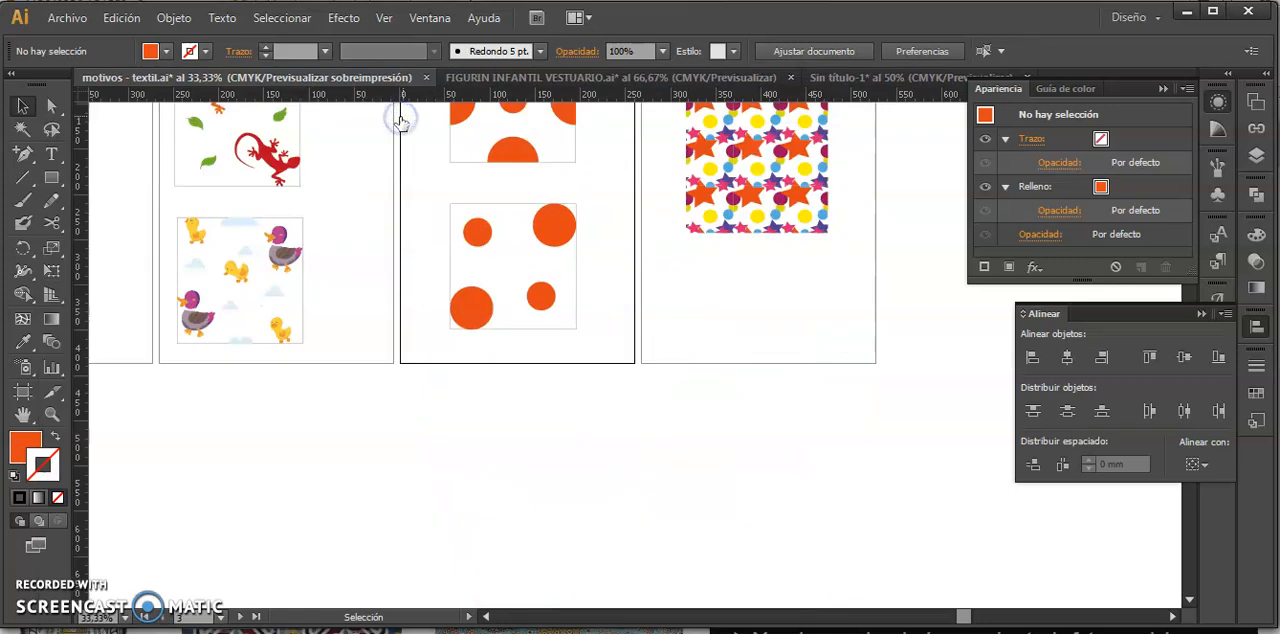
{"action": "left_click", "coordinate": [1257, 396]}
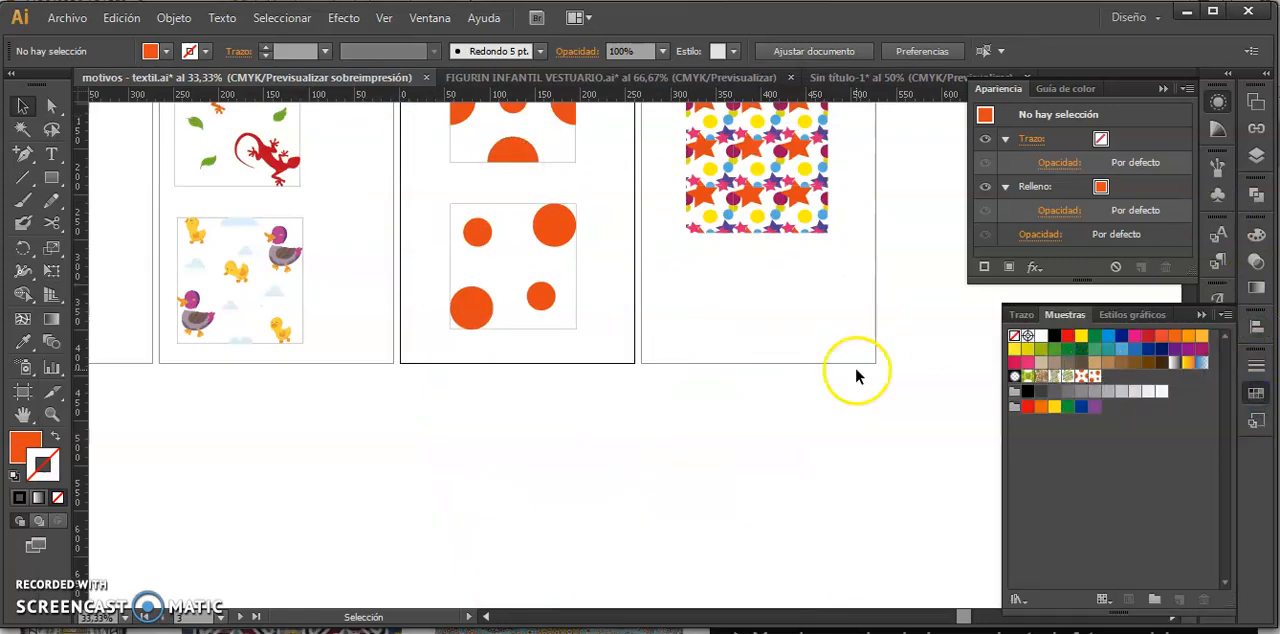
Step: Select the grouped gecko and leaf artwork and collapse layer Capa 17 to reveal the contents of motivo 1
{"action": "key", "text": "ctrl+plus"}
{"action": "key", "text": "ctrl+plus"}
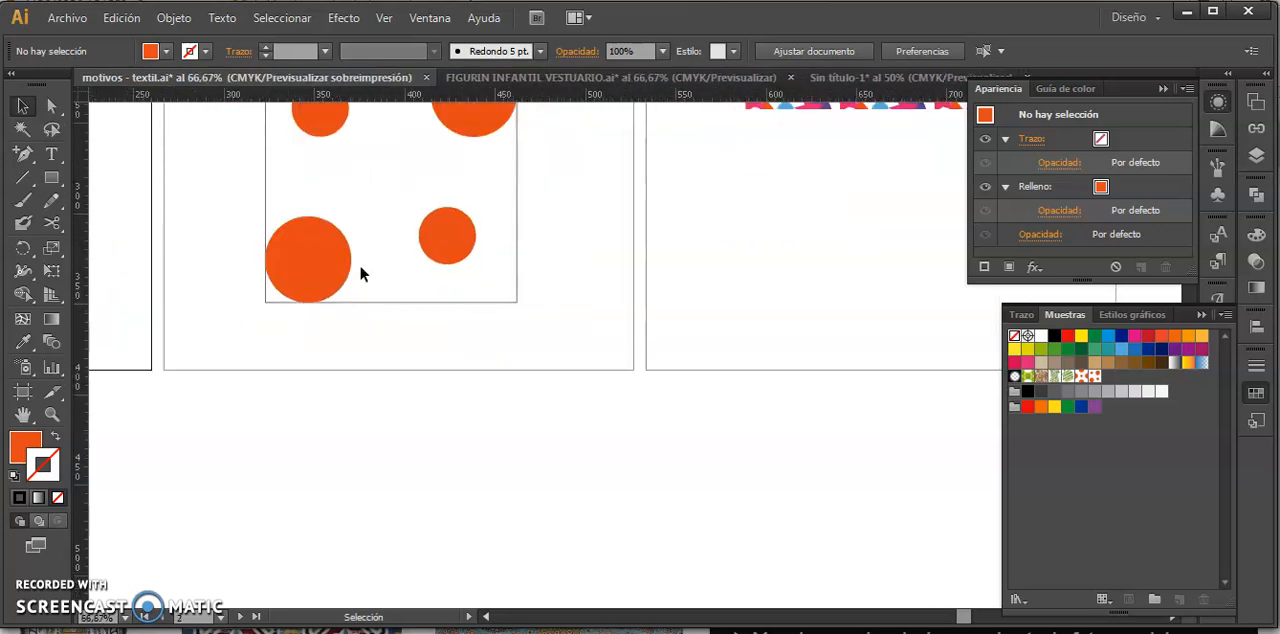
{"action": "left_click_drag", "start_coordinate": [222, 232], "coordinate": [925, 476]}
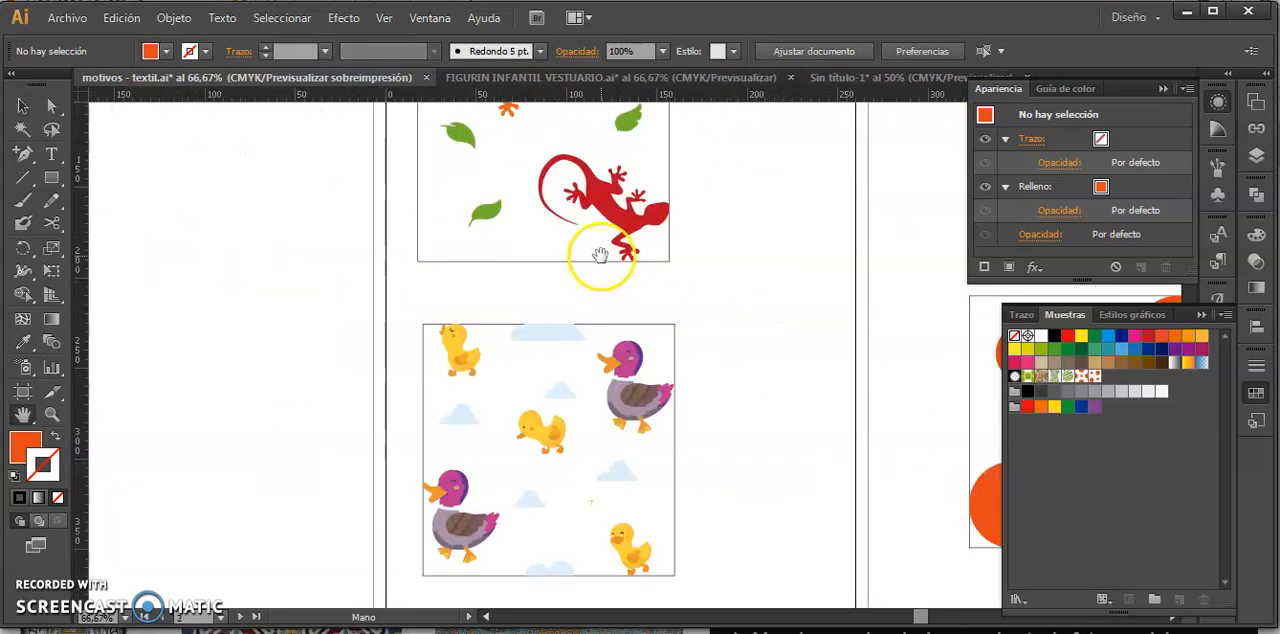
{"action": "left_click_drag", "start_coordinate": [600, 255], "coordinate": [523, 340]}
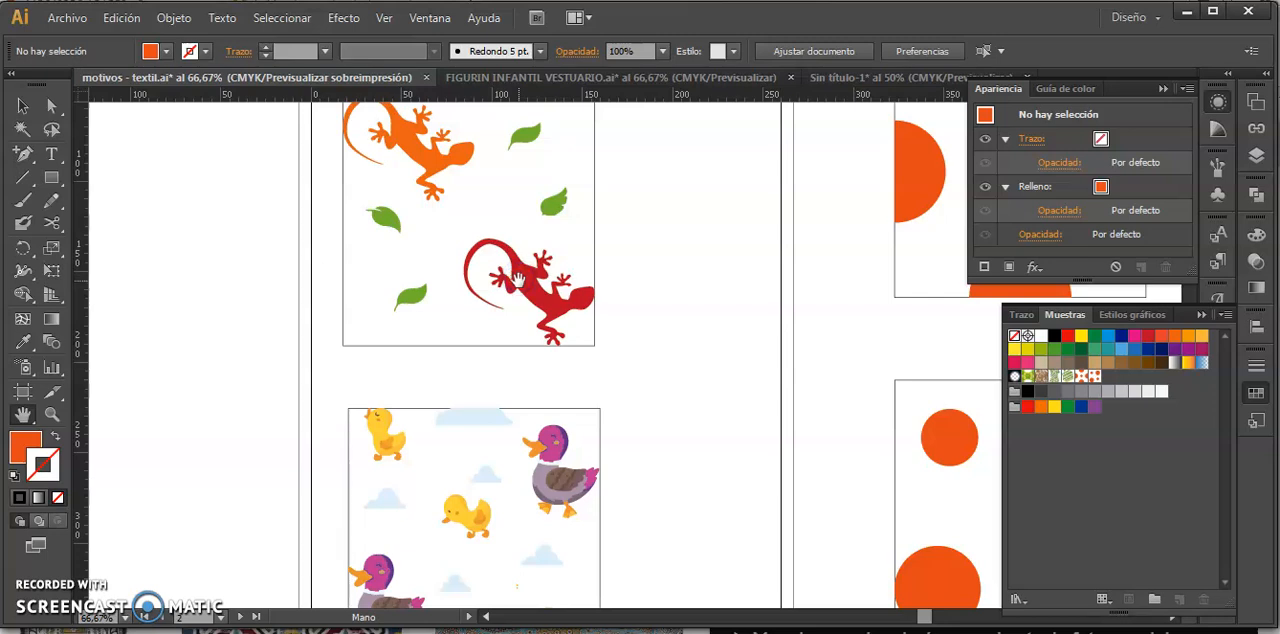
{"action": "left_click_drag", "start_coordinate": [457, 188], "coordinate": [432, 314]}
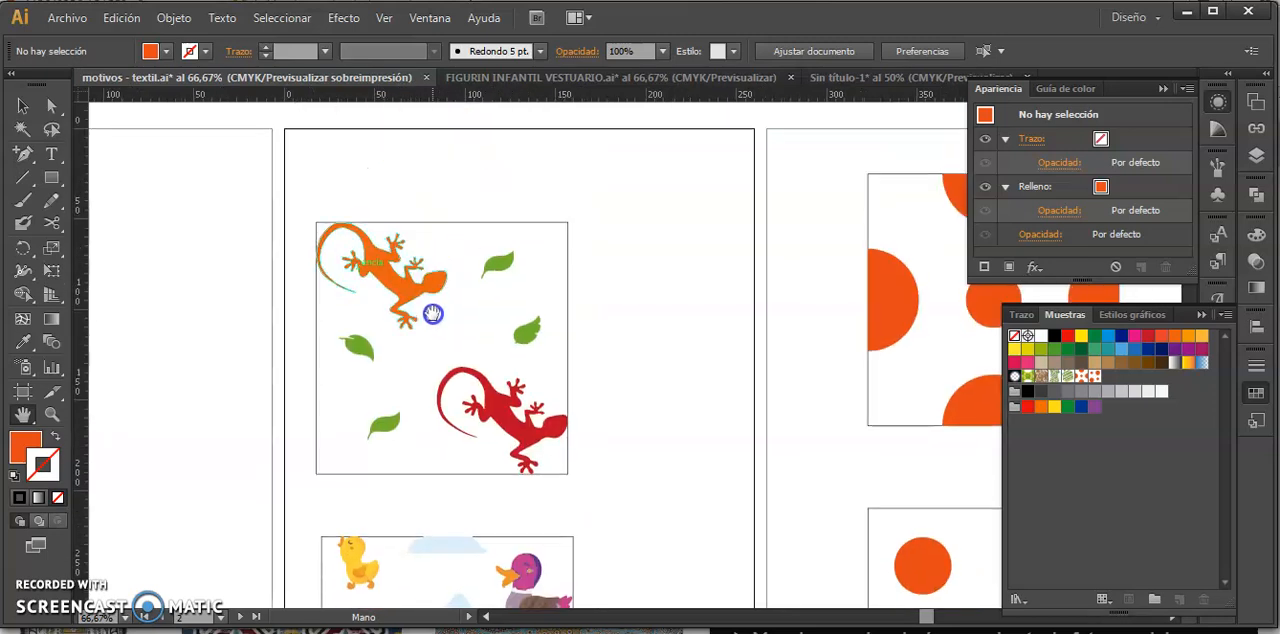
{"action": "left_click", "coordinate": [402, 277]}
{"action": "left_click_drag", "start_coordinate": [472, 413], "coordinate": [472, 413]}
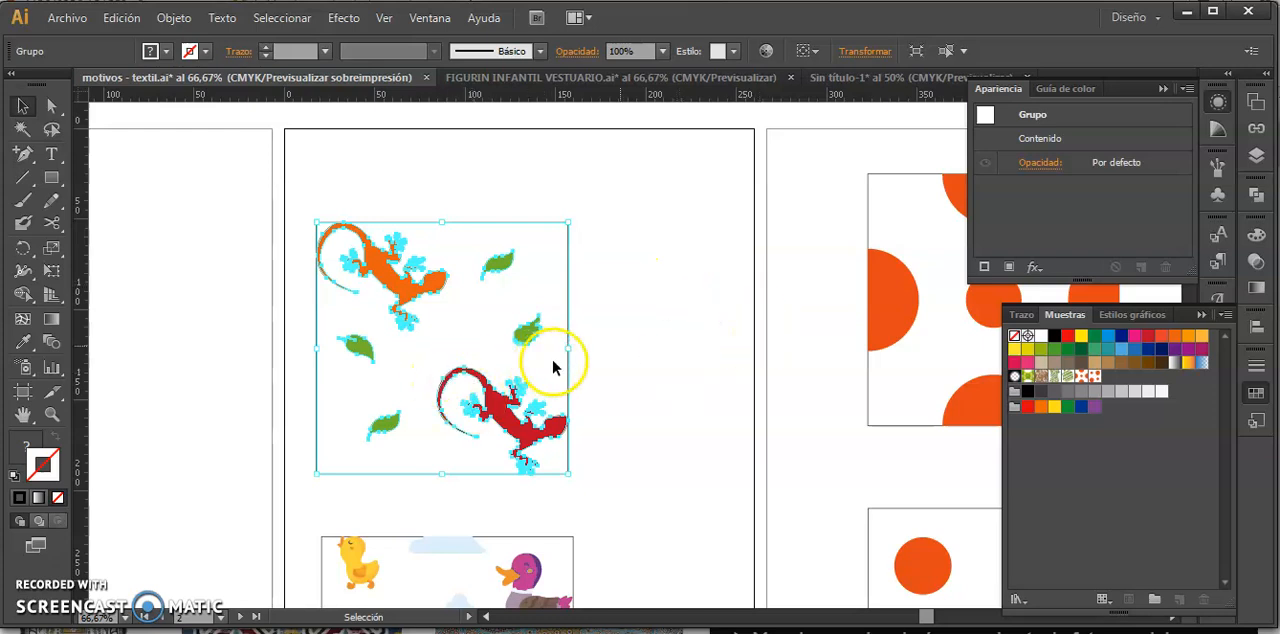
{"action": "left_click", "coordinate": [1256, 156]}
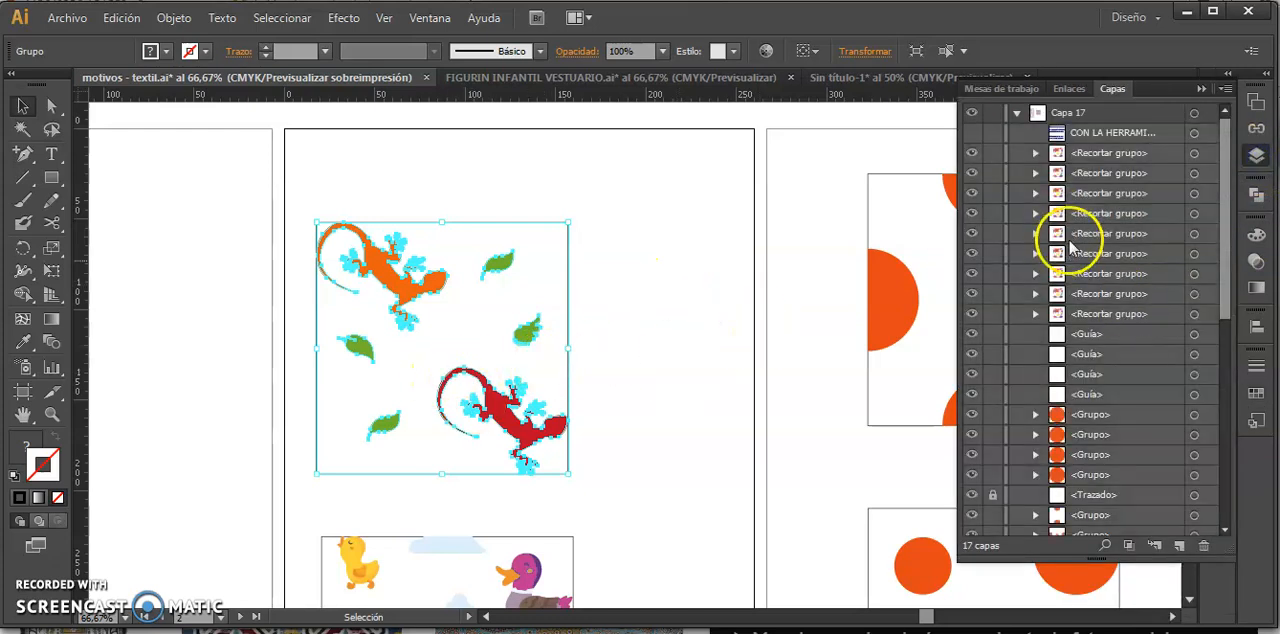
{"action": "left_click", "coordinate": [1016, 112]}
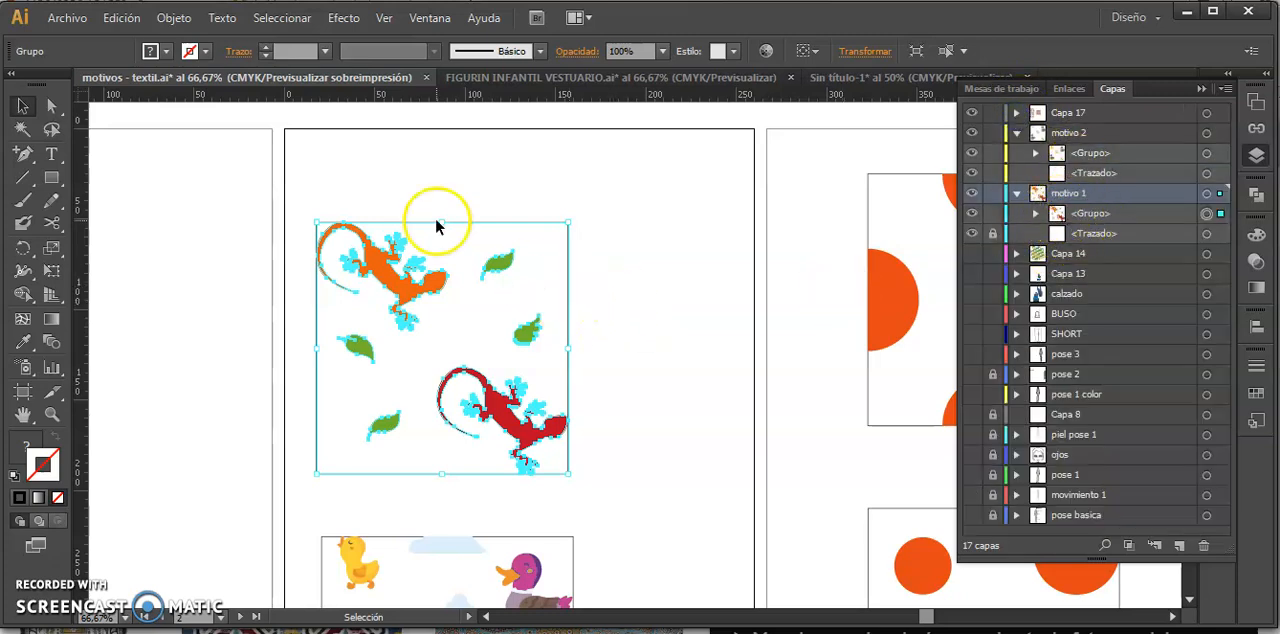
Step: Create a new pattern swatch from the selected gecko and leaf group
{"action": "left_click", "coordinate": [168, 19]}
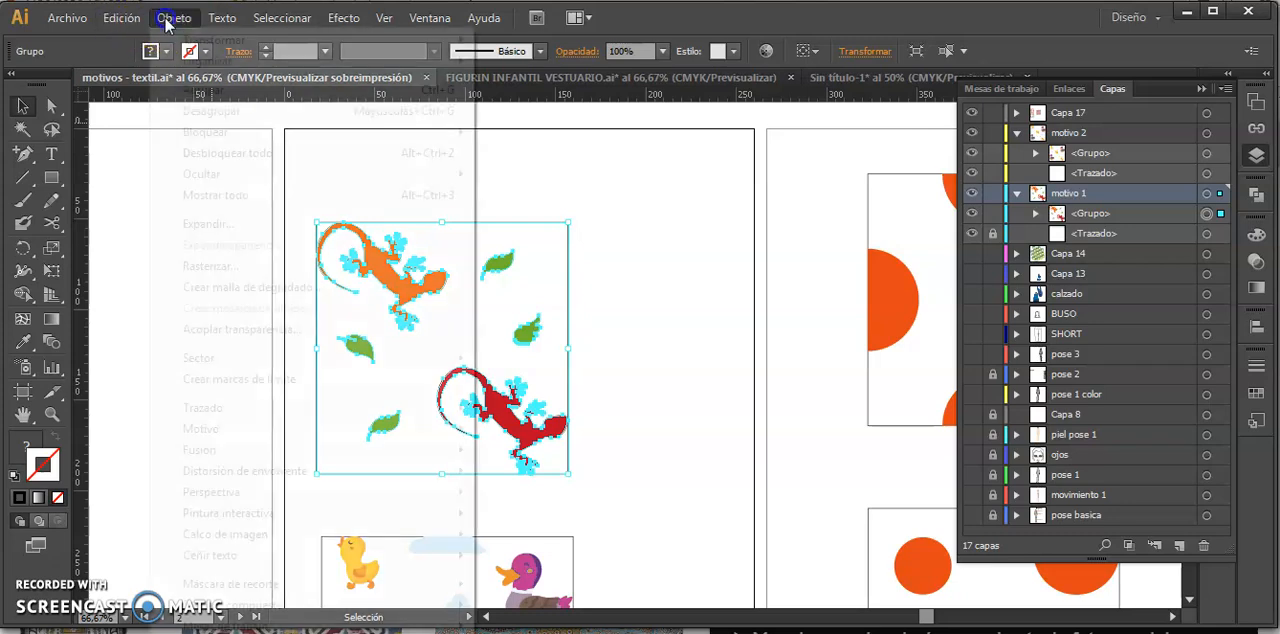
{"action": "mouse_move", "coordinate": [230, 440]}
{"action": "left_click", "coordinate": [486, 424]}
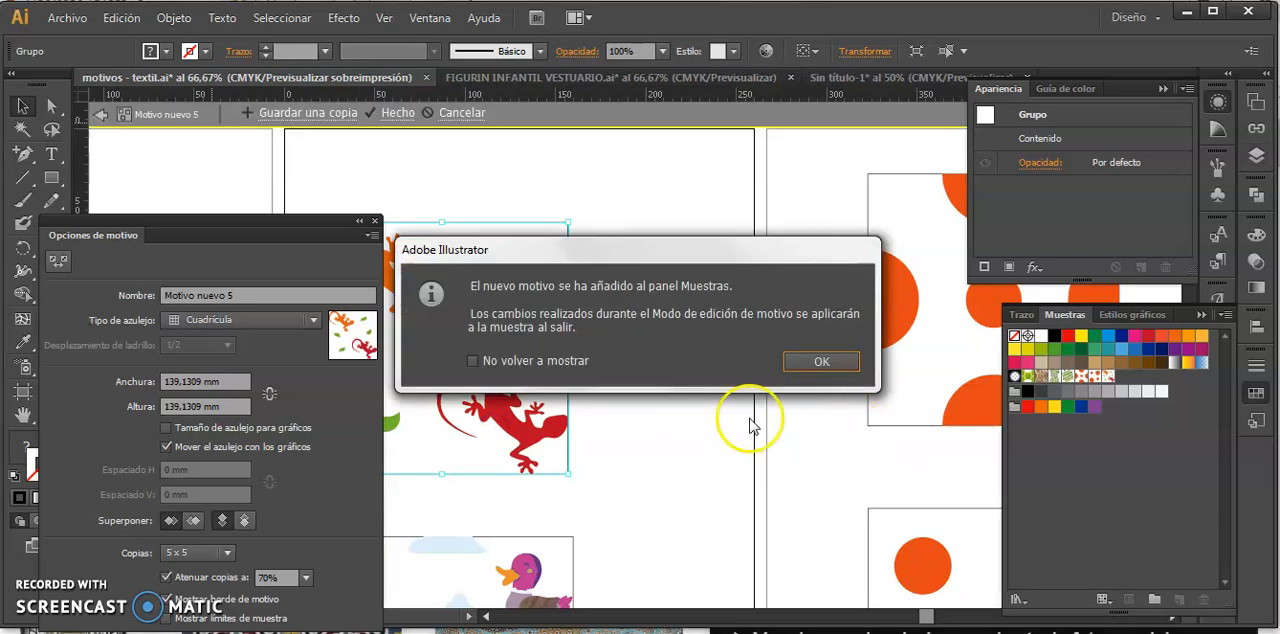
{"action": "left_click", "coordinate": [800, 361]}
{"action": "left_click", "coordinate": [829, 488]}
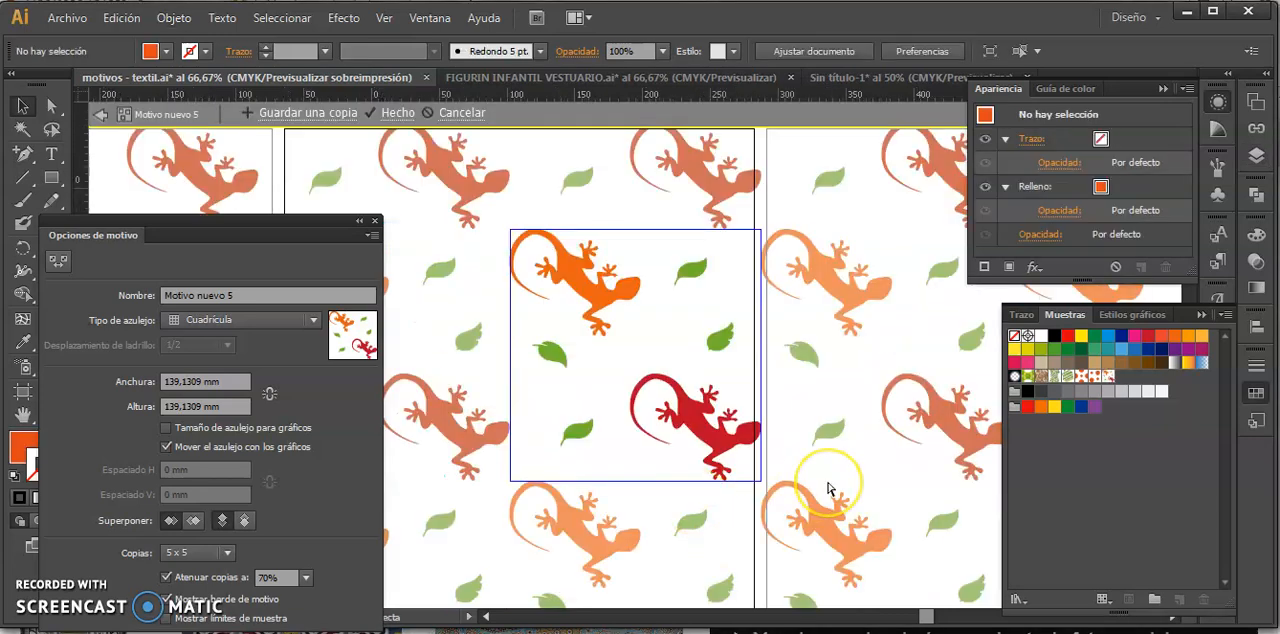
Step: Check how the gecko tile repeats across the artboards and finish editing the pattern
{"action": "key", "text": "ctrl+minus"}
{"action": "key", "text": "ctrl+minus"}
{"action": "key", "text": "ctrl+minus"}
{"action": "key", "text": "ctrl+minus"}
{"action": "left_click", "coordinate": [611, 288]}
{"action": "left_click_drag", "start_coordinate": [625, 396], "coordinate": [631, 350]}
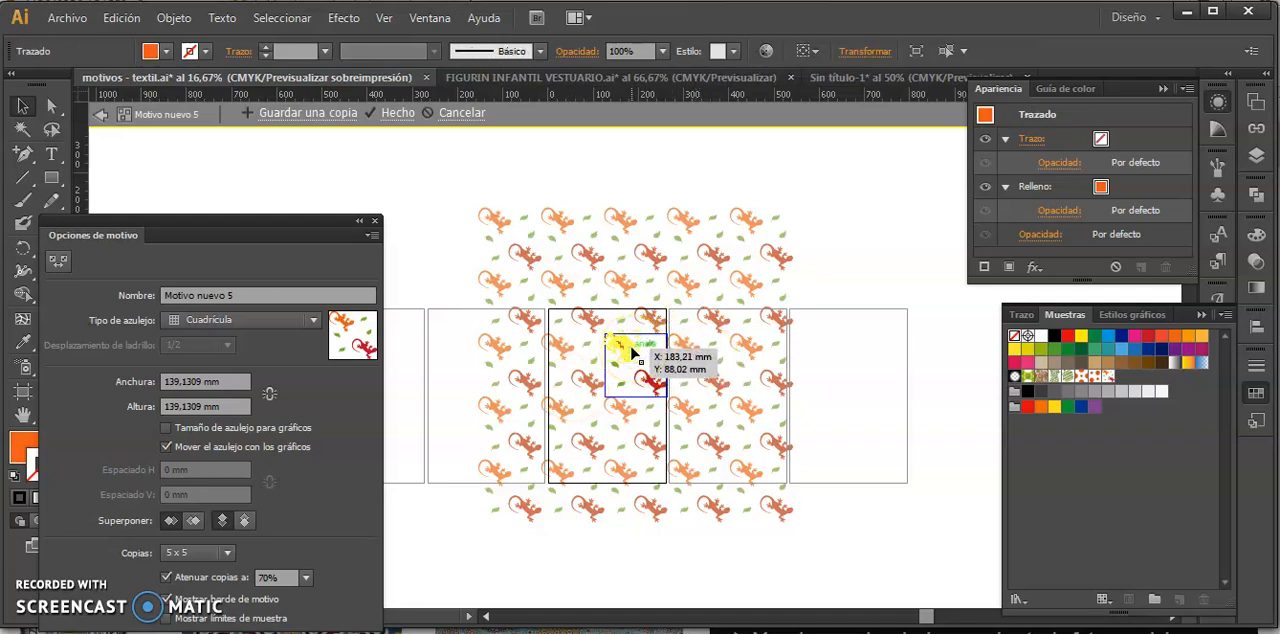
{"action": "left_click", "coordinate": [401, 114]}
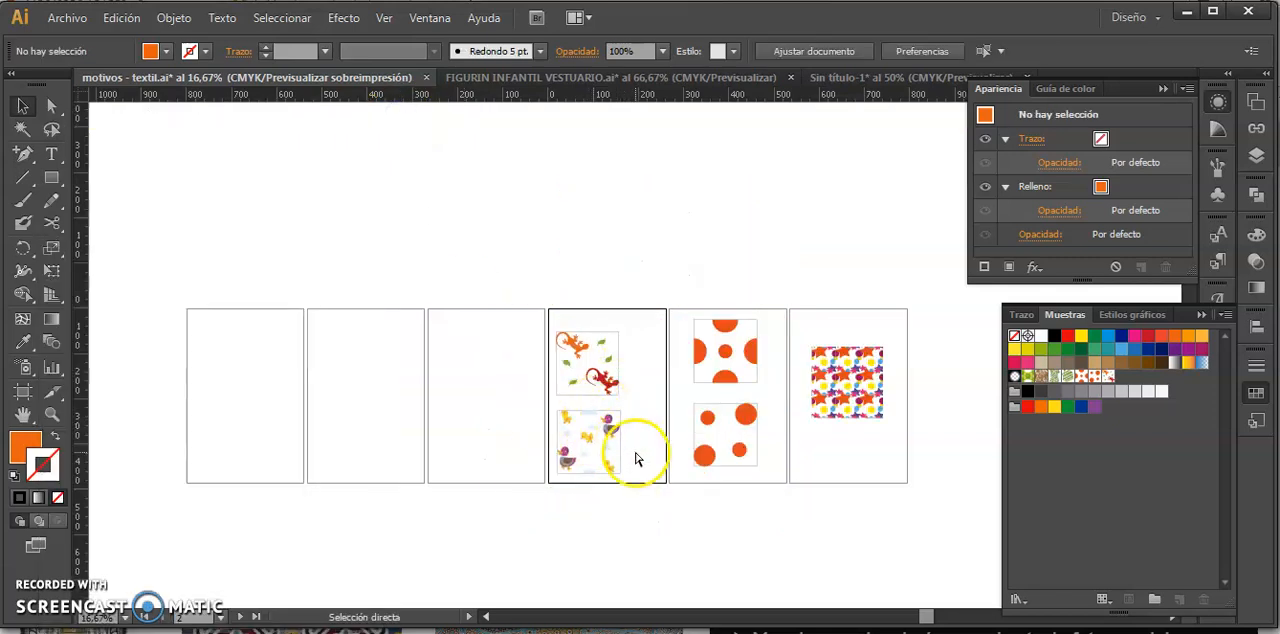
Step: Select the duck and cloud artwork together with its square frame
{"action": "key", "text": "ctrl+plus"}
{"action": "key", "text": "ctrl+plus"}
{"action": "key", "text": "ctrl+plus"}
{"action": "left_click_drag", "start_coordinate": [600, 523], "coordinate": [584, 240]}
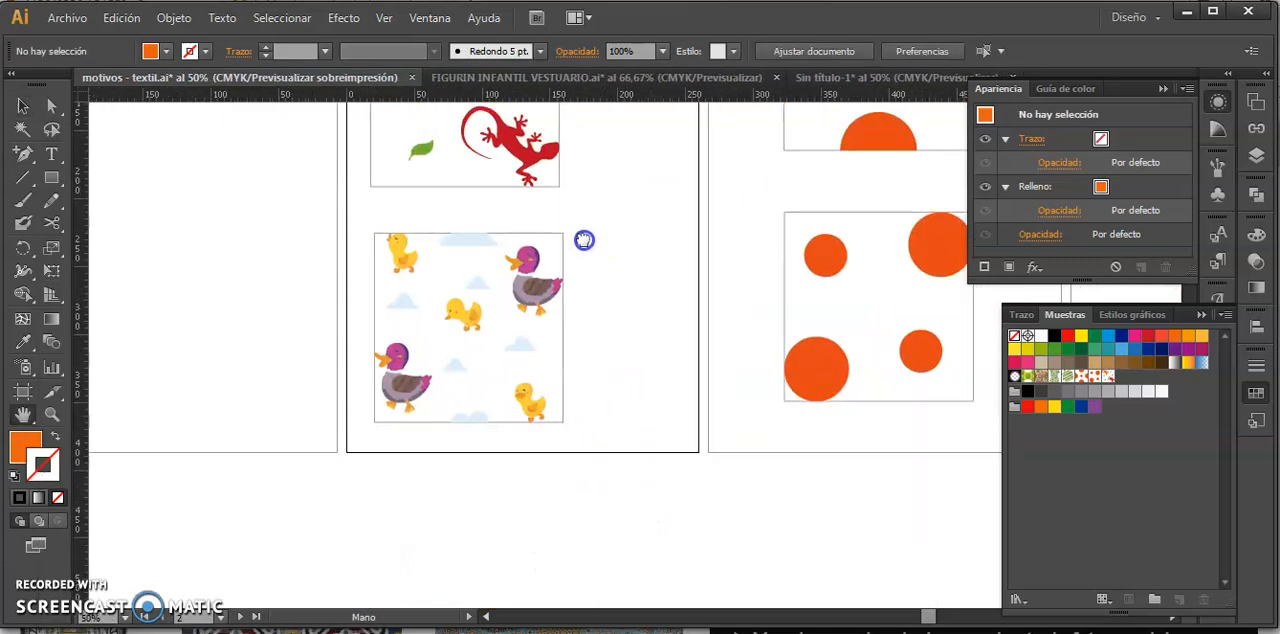
{"action": "key", "text": "v"}
{"action": "left_click_drag", "start_coordinate": [597, 447], "coordinate": [366, 219]}
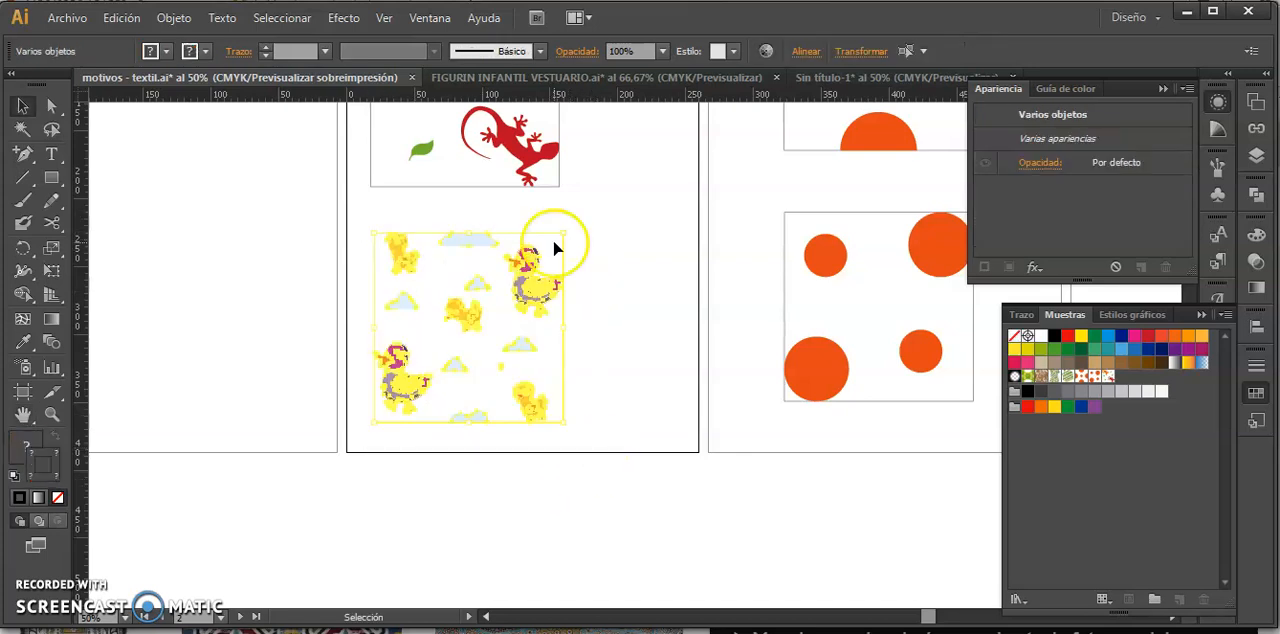
Step: Create a new pattern swatch from the selected duck artwork and frame
{"action": "left_click", "coordinate": [121, 20]}
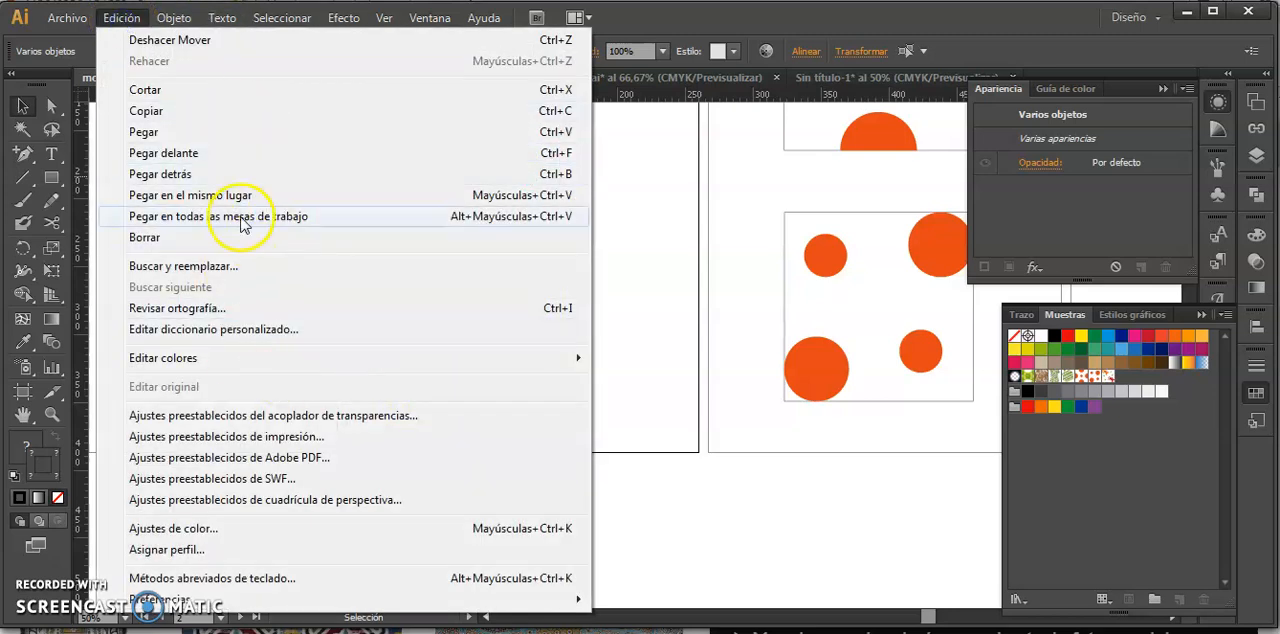
{"action": "mouse_move", "coordinate": [170, 17]}
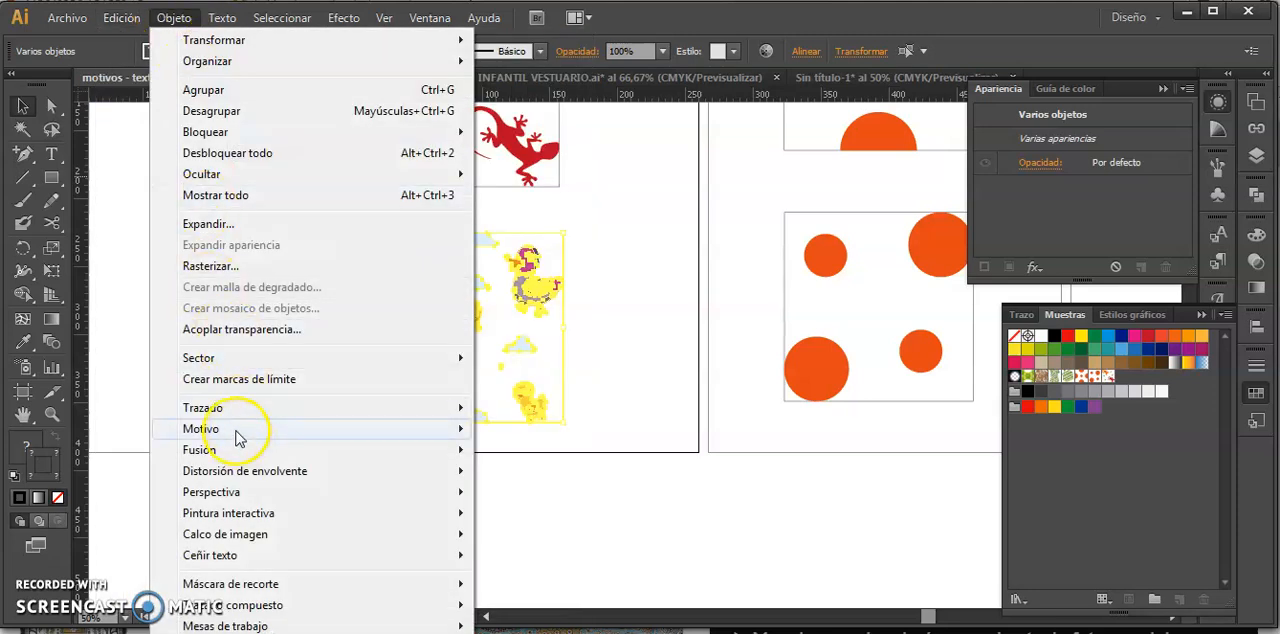
{"action": "mouse_move", "coordinate": [457, 428]}
{"action": "left_click", "coordinate": [520, 424]}
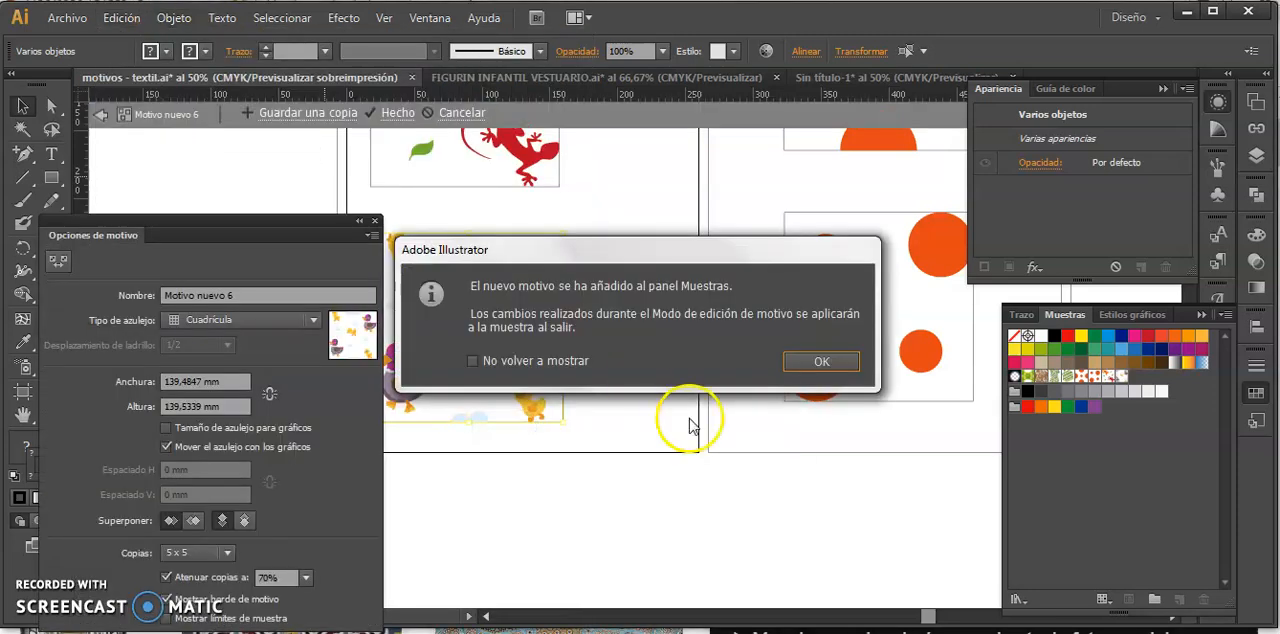
{"action": "left_click", "coordinate": [830, 352]}
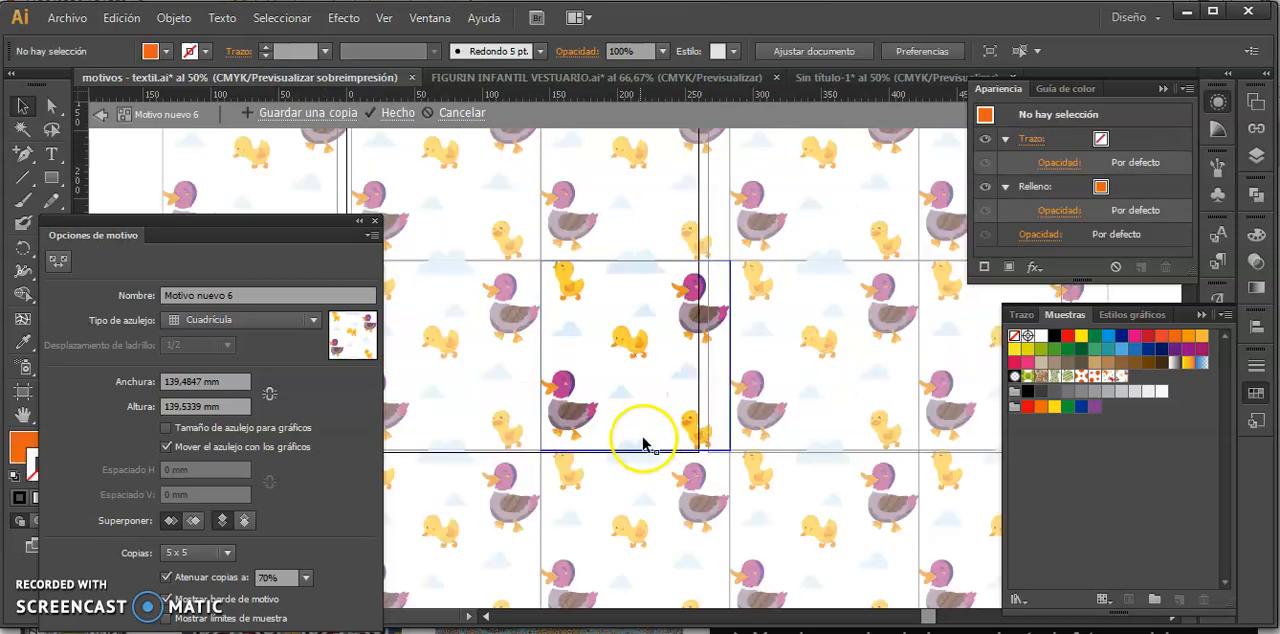
Step: Delete the square frame path from the duck pattern tile and finish editing the pattern
{"action": "key", "text": "ctrl+minus"}
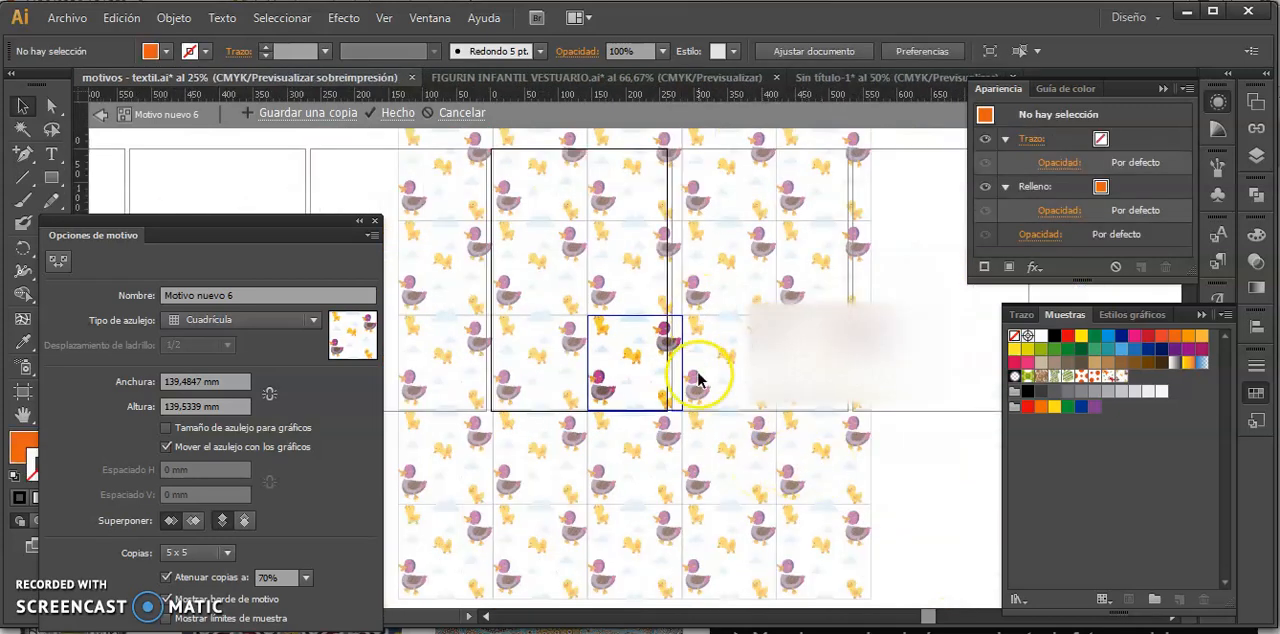
{"action": "left_click", "coordinate": [651, 394]}
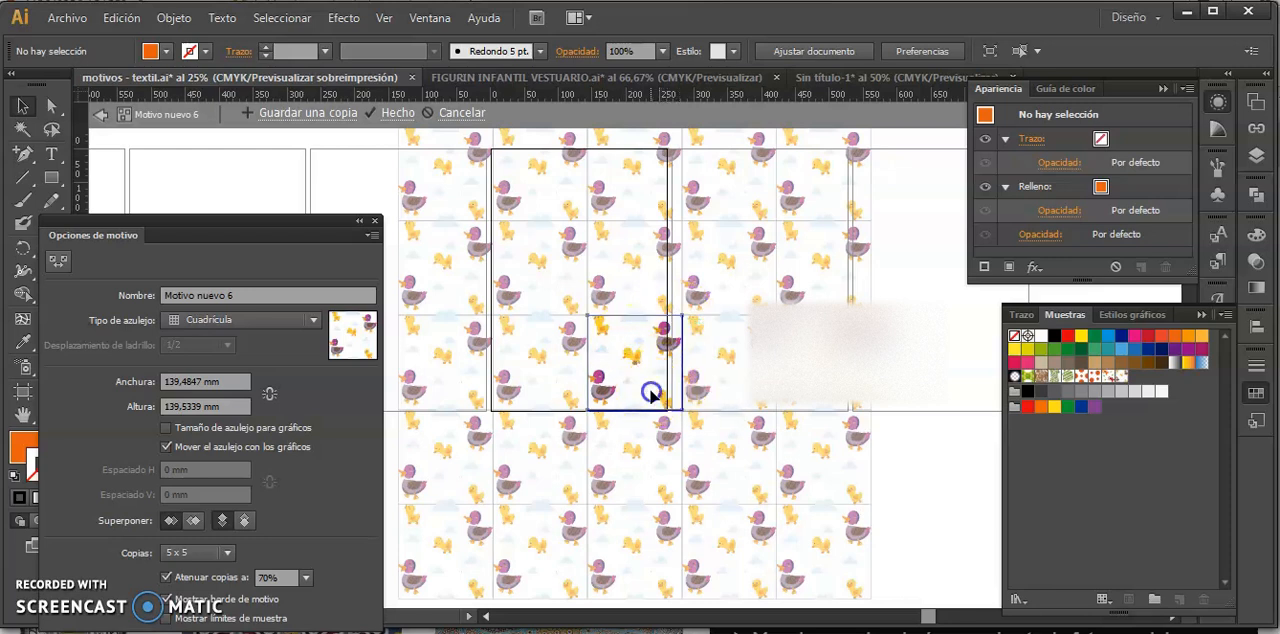
{"action": "left_click", "coordinate": [1256, 157]}
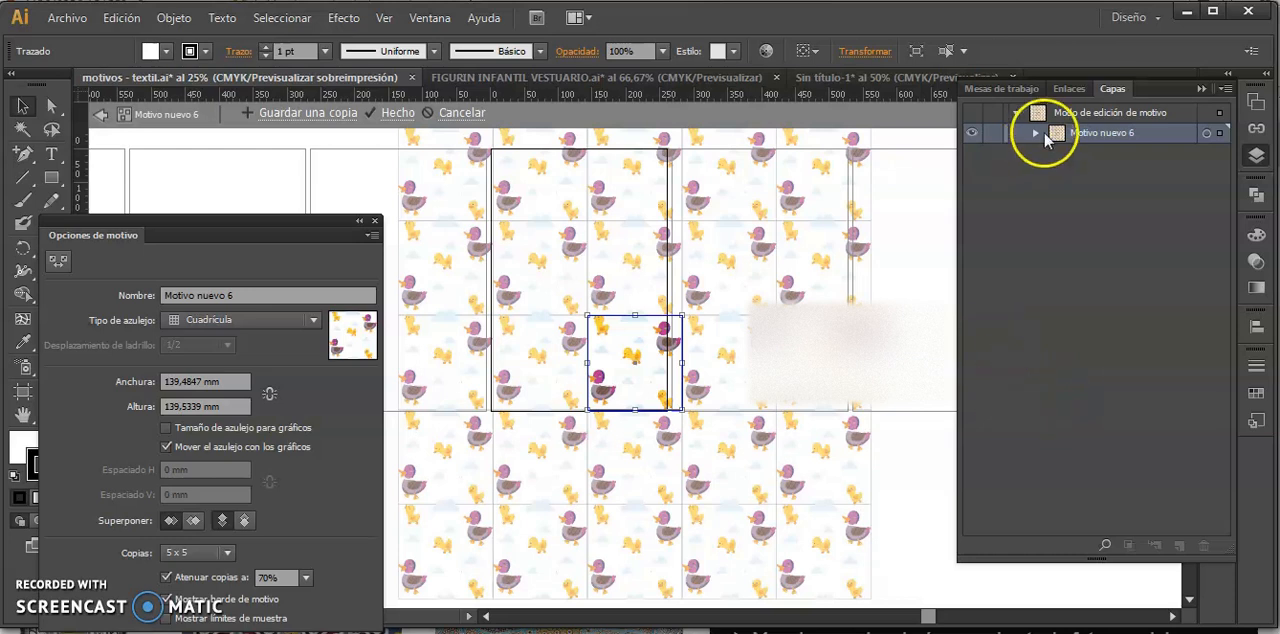
{"action": "left_click", "coordinate": [1036, 135]}
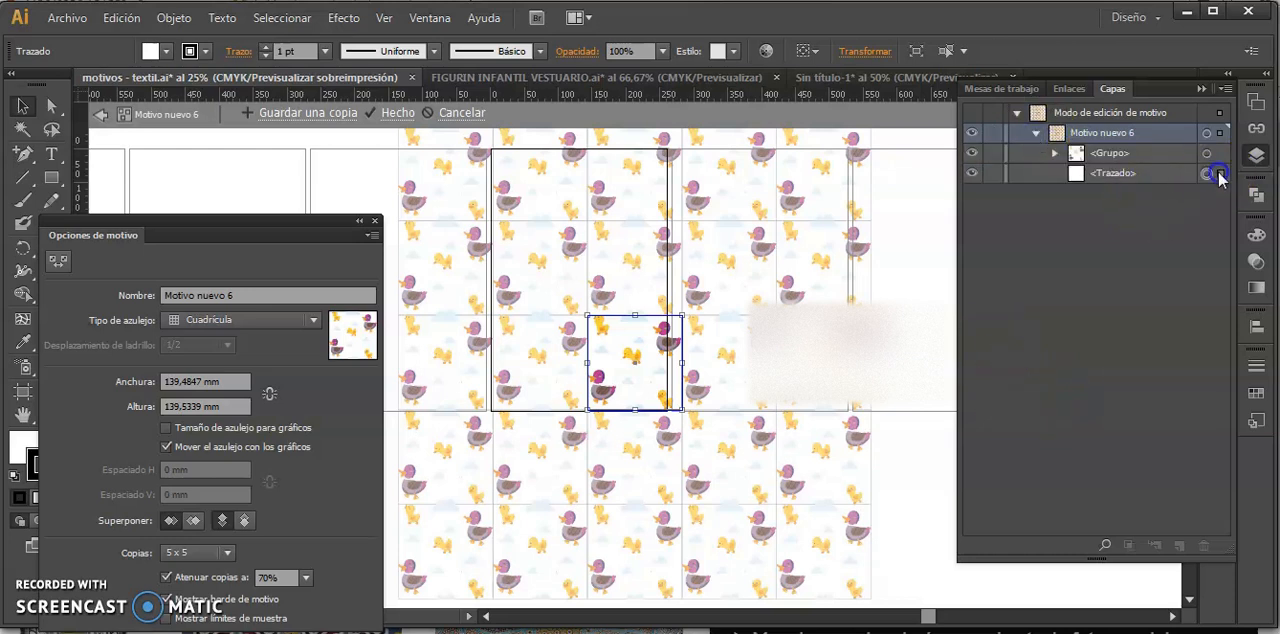
{"action": "key", "text": "Delete"}
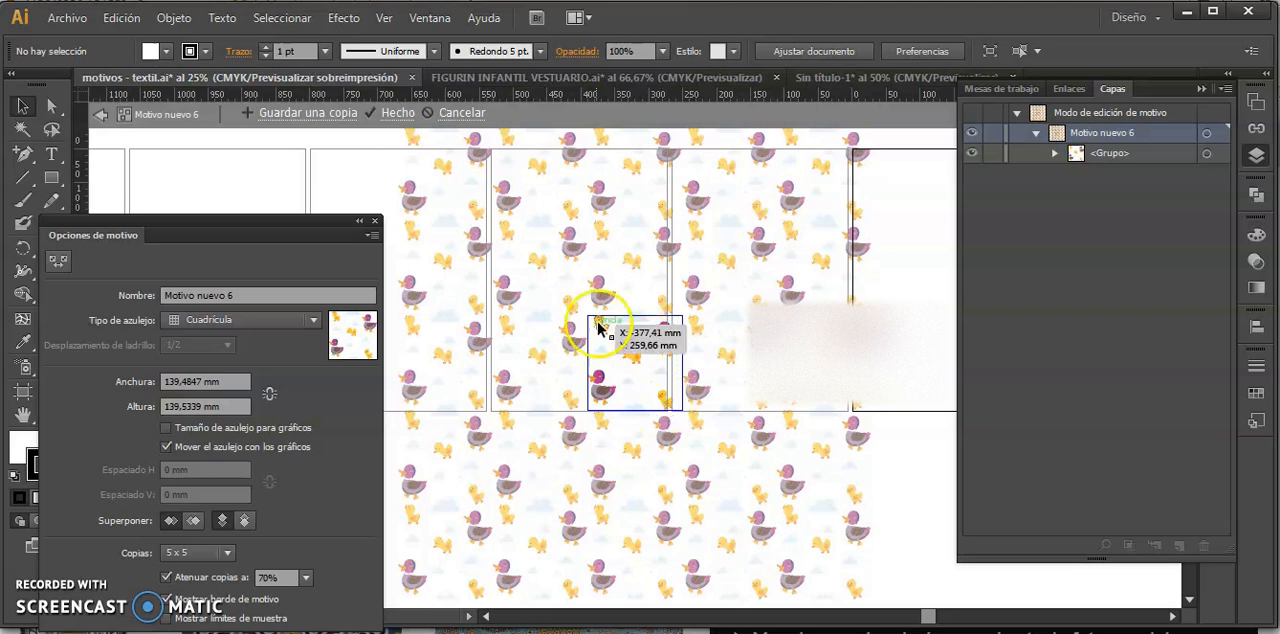
{"action": "scroll", "coordinate": [686, 374], "scroll_direction": "up", "scroll_amount": 2}
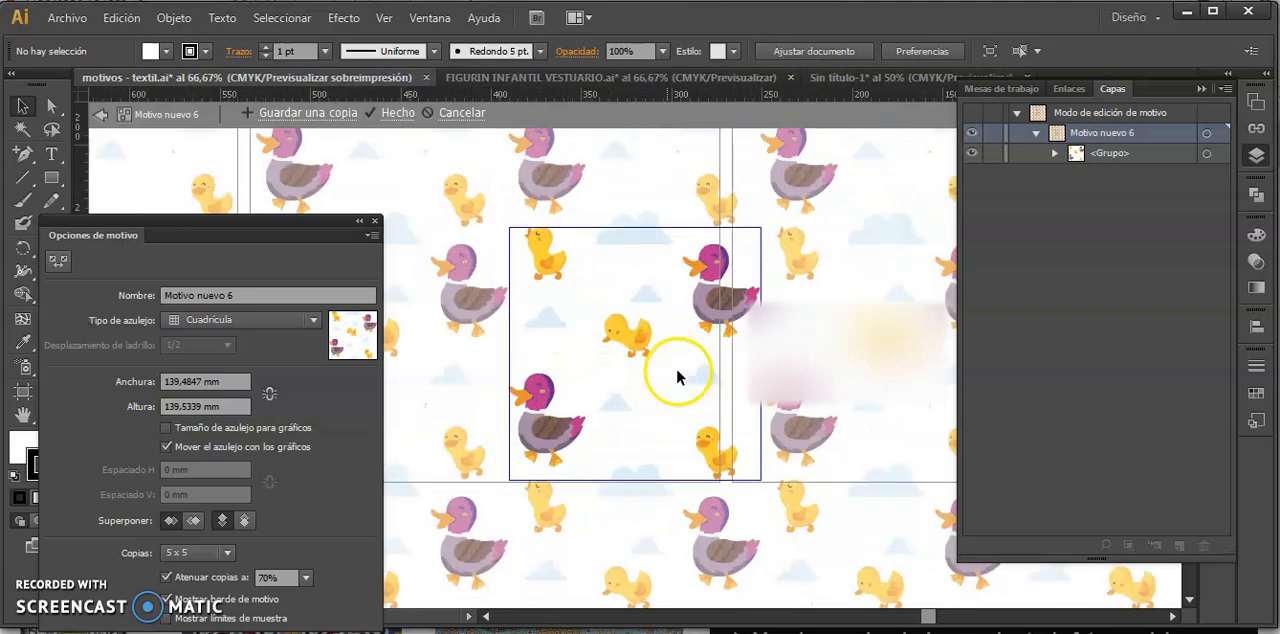
{"action": "left_click", "coordinate": [397, 112]}
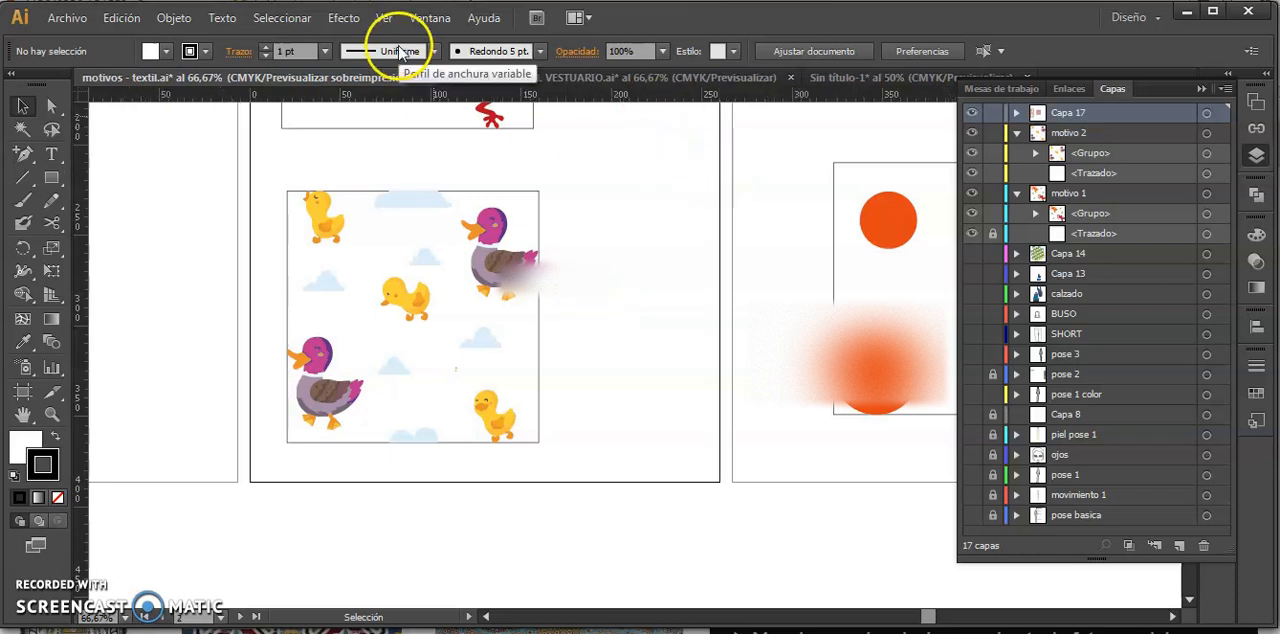
Step: Switch to the FIGURIN INFANTIL VESTUARIO.ai document and select the green checked fabric group beside the figure
{"action": "left_click", "coordinate": [612, 88]}
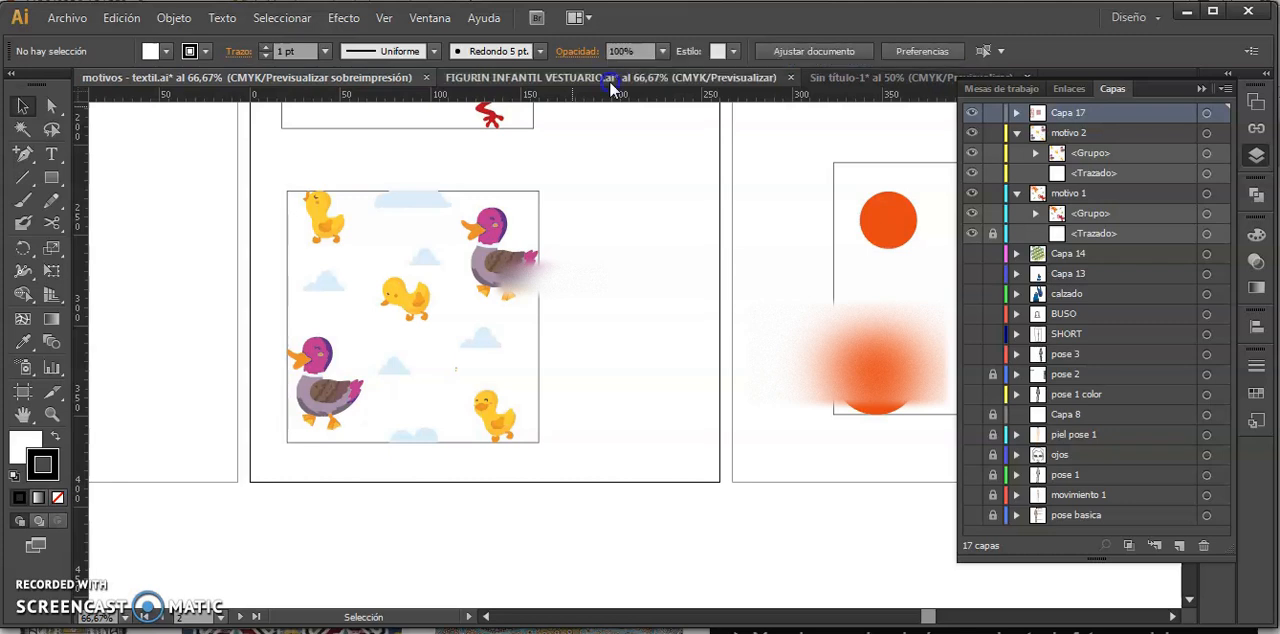
{"action": "left_click_drag", "start_coordinate": [502, 386], "coordinate": [608, 447]}
{"action": "key", "text": "z"}
{"action": "key", "text": "space"}
{"action": "left_click_drag", "start_coordinate": [145, 190], "coordinate": [383, 271]}
{"action": "key", "text": "v"}
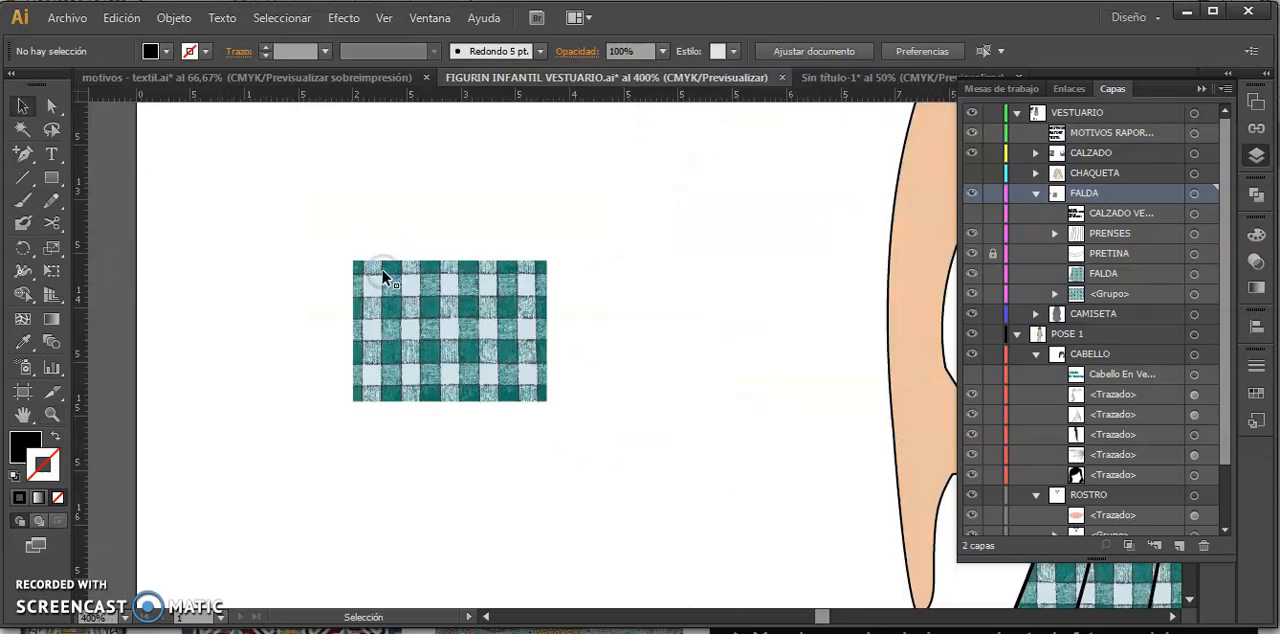
{"action": "left_click", "coordinate": [465, 311]}
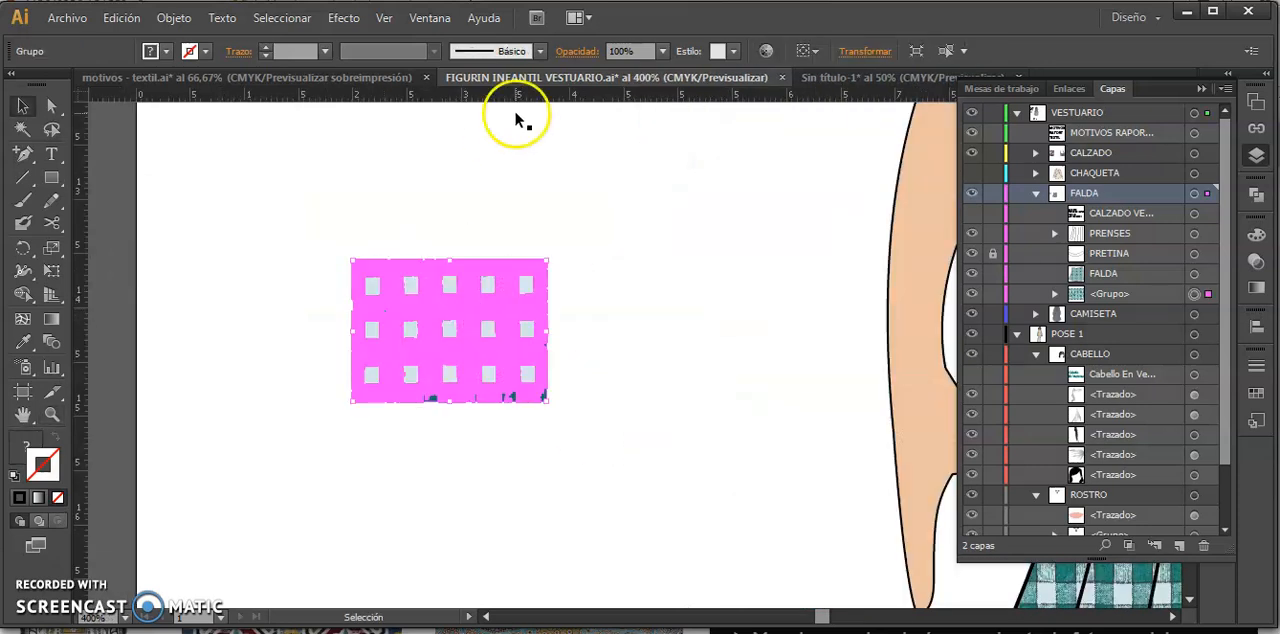
{"action": "left_click", "coordinate": [618, 322]}
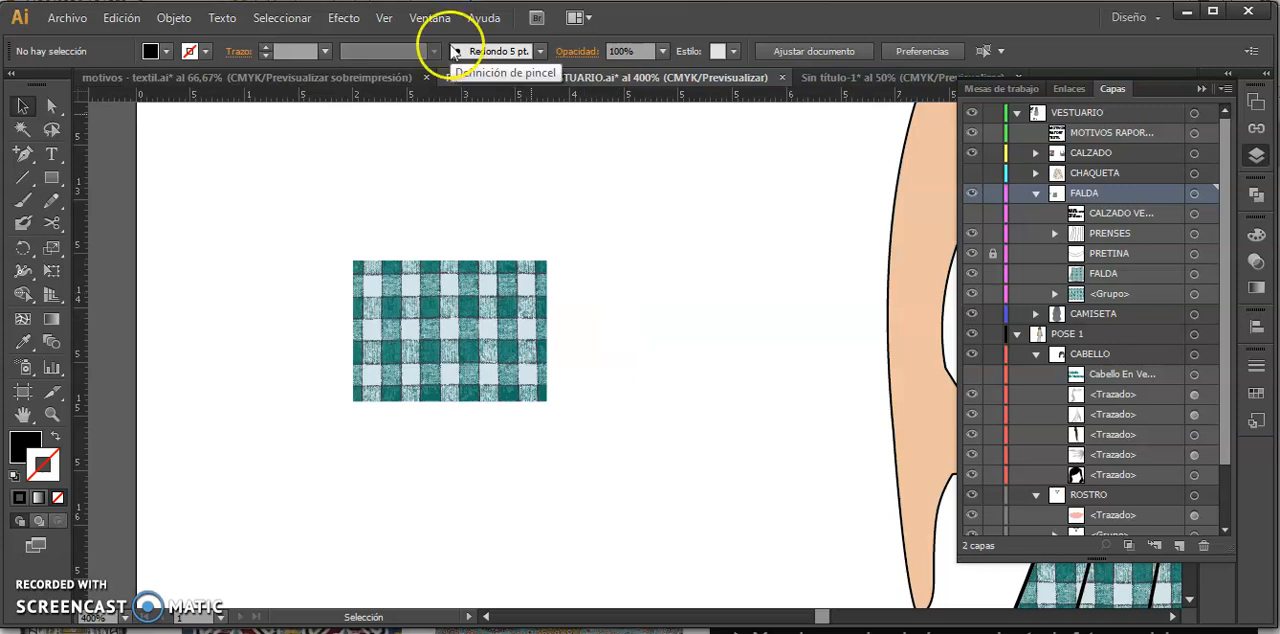
{"action": "left_click", "coordinate": [524, 307]}
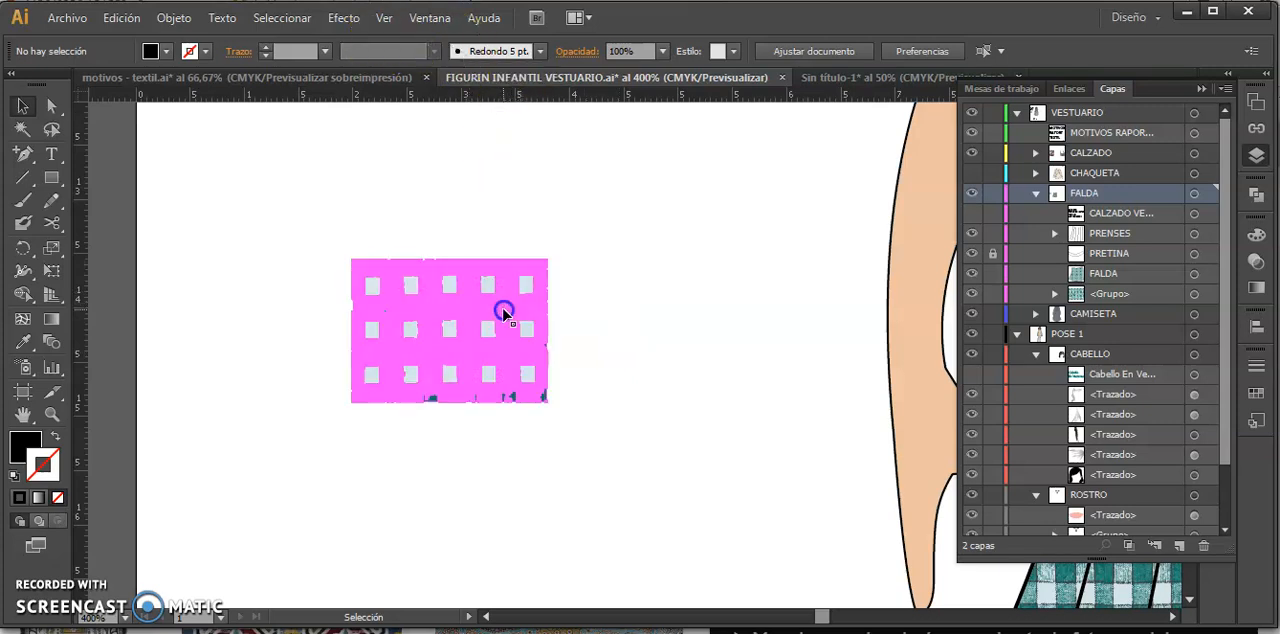
{"action": "left_click", "coordinate": [549, 366]}
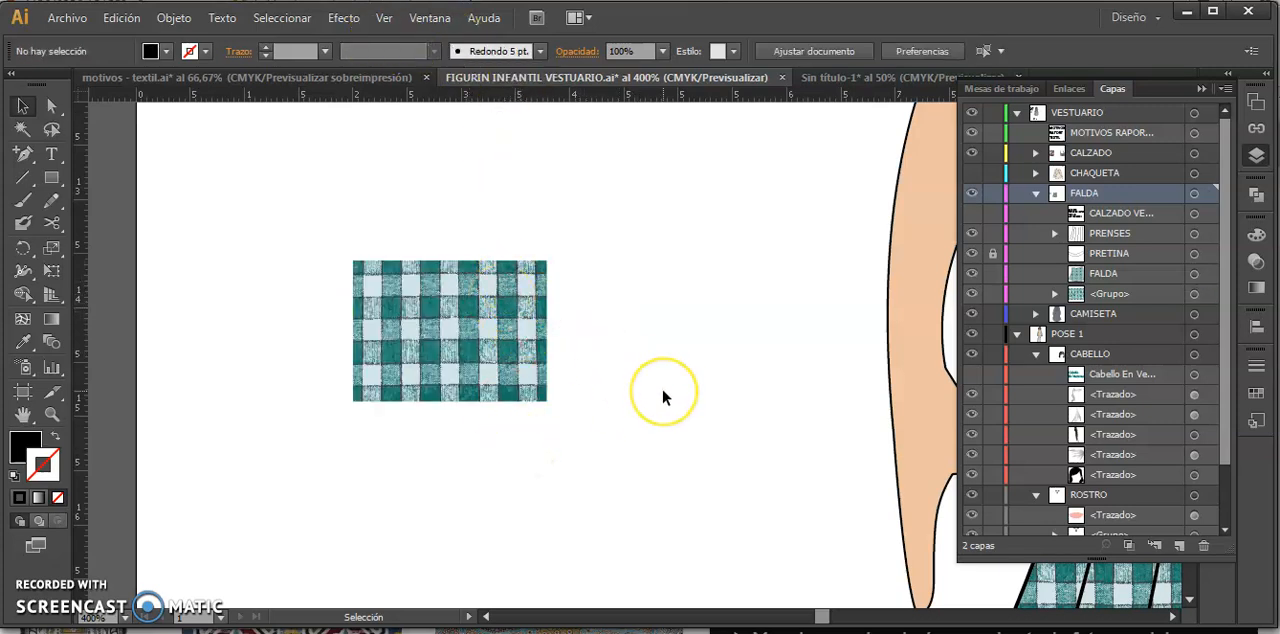
Step: Select the checked skirt on the figure and examine the pattern swatches available for its fill
{"action": "scroll", "coordinate": [638, 353], "scroll_direction": "down", "scroll_amount": 1}
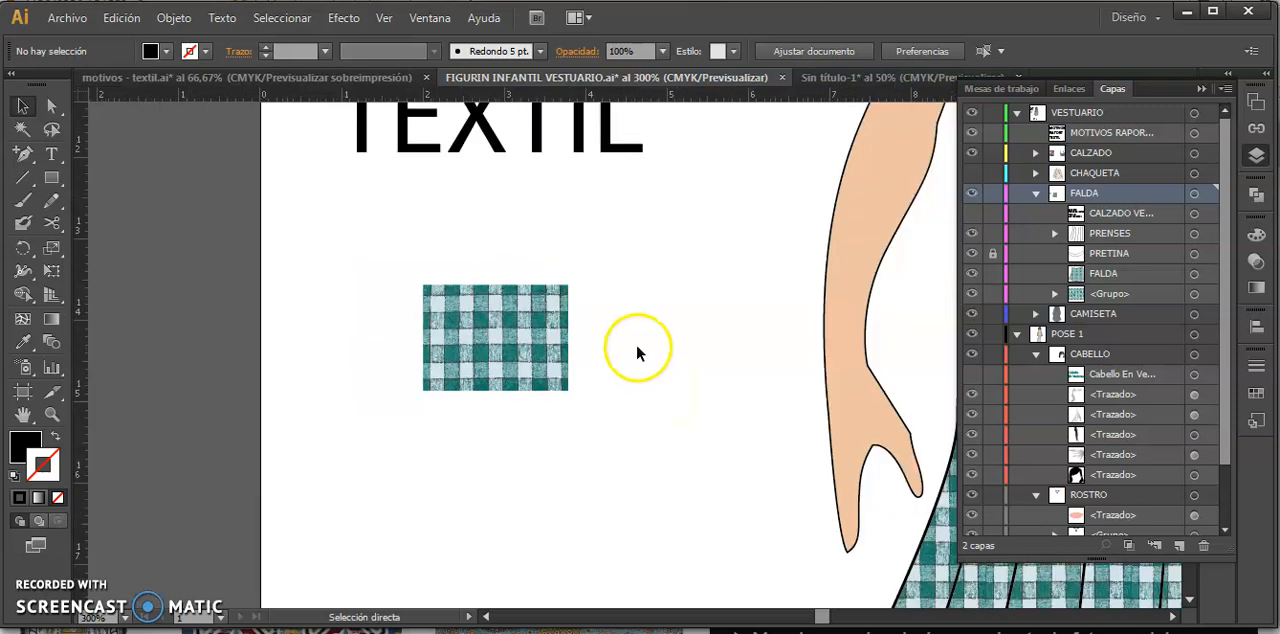
{"action": "key", "text": "space"}
{"action": "left_click_drag", "start_coordinate": [920, 457], "coordinate": [359, 304]}
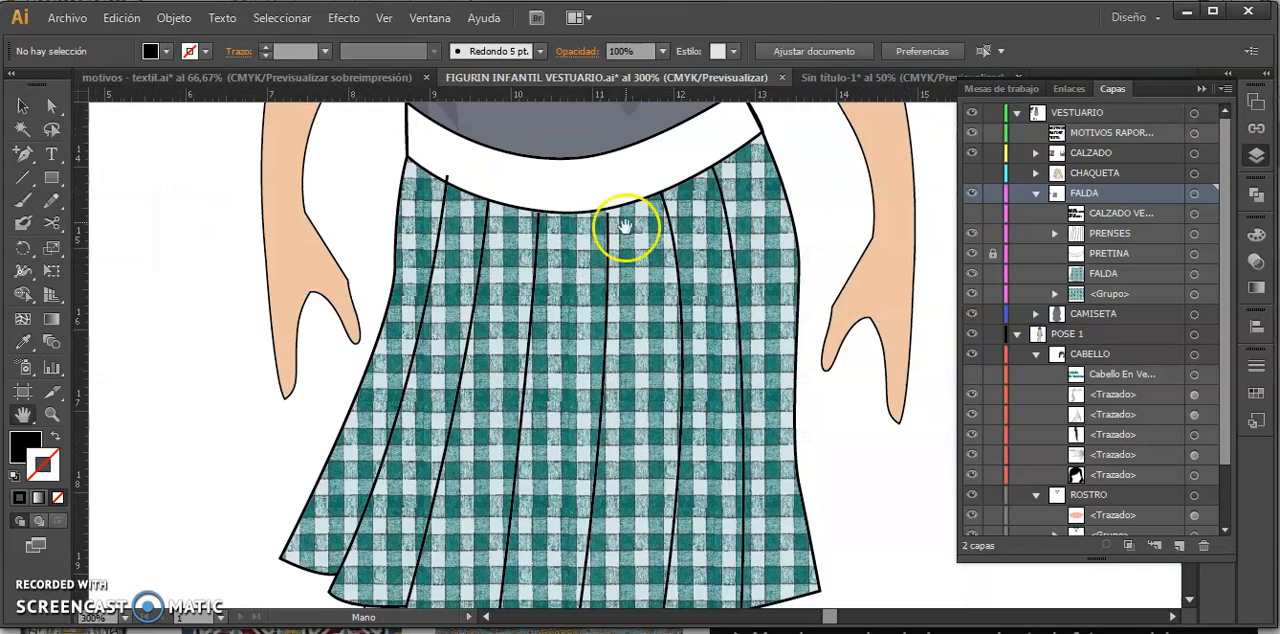
{"action": "left_click", "coordinate": [545, 318]}
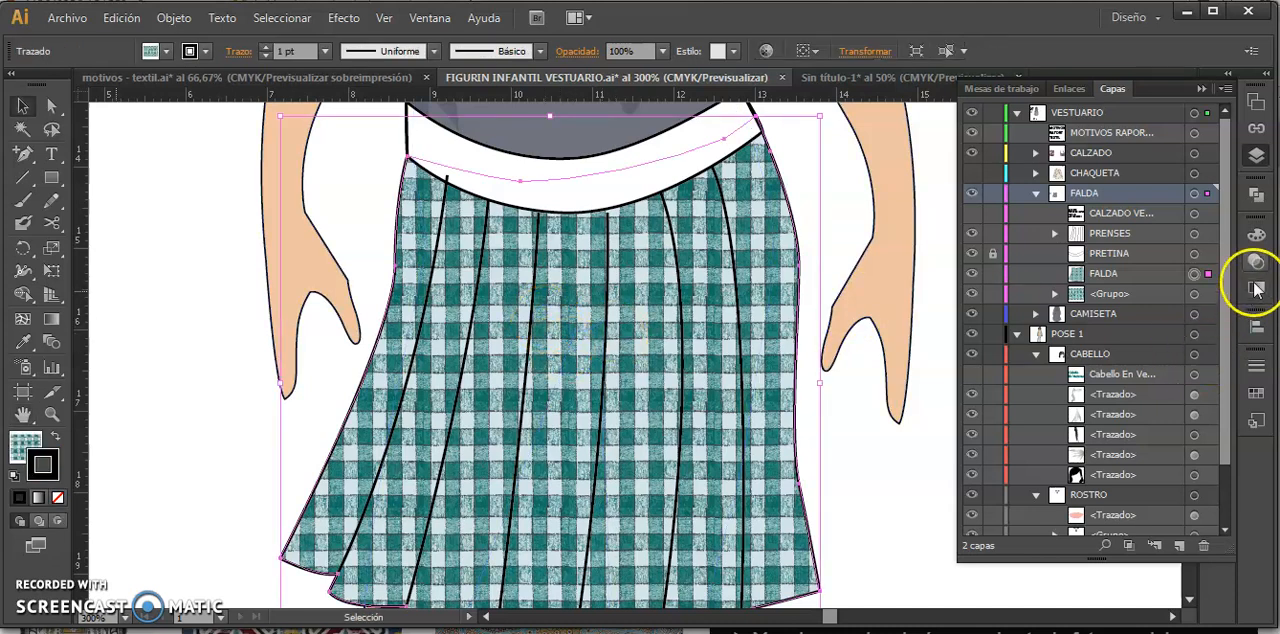
{"action": "left_click", "coordinate": [150, 50]}
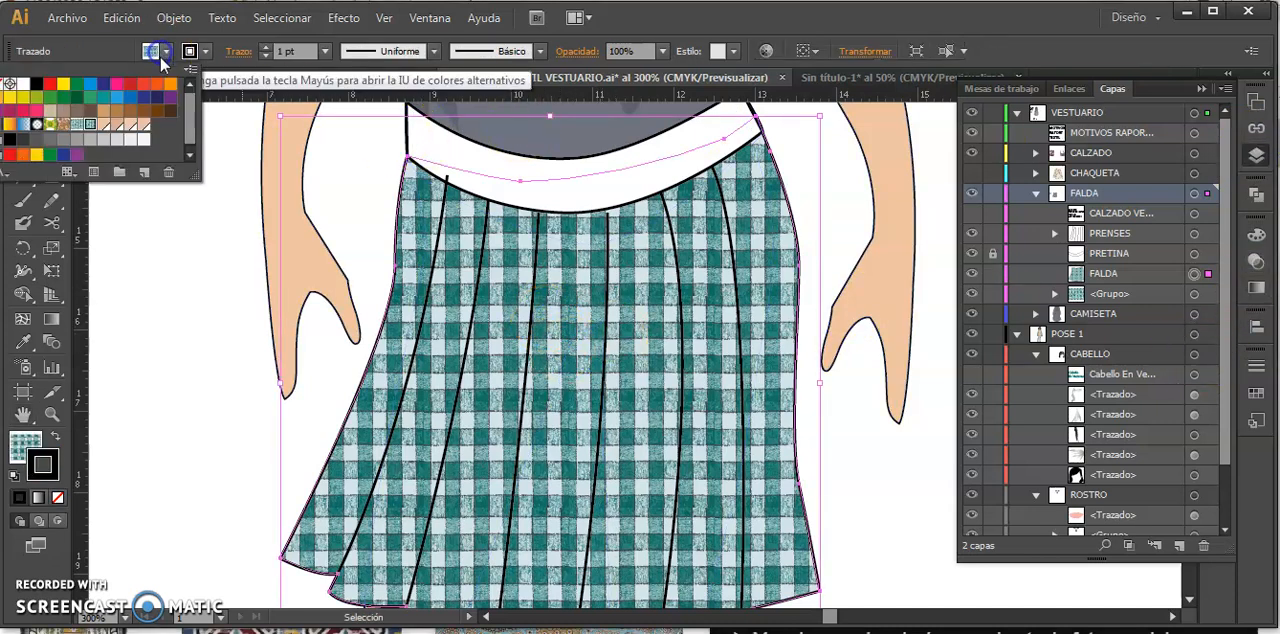
{"action": "left_click", "coordinate": [209, 343]}
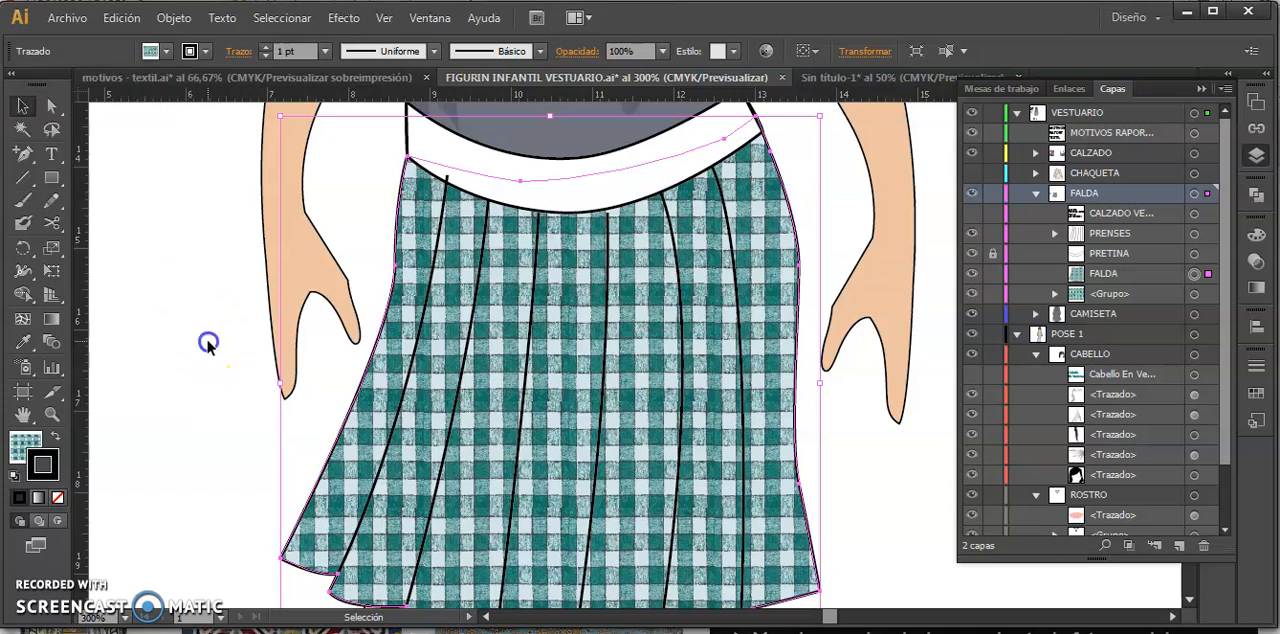
{"action": "left_click", "coordinate": [370, 79]}
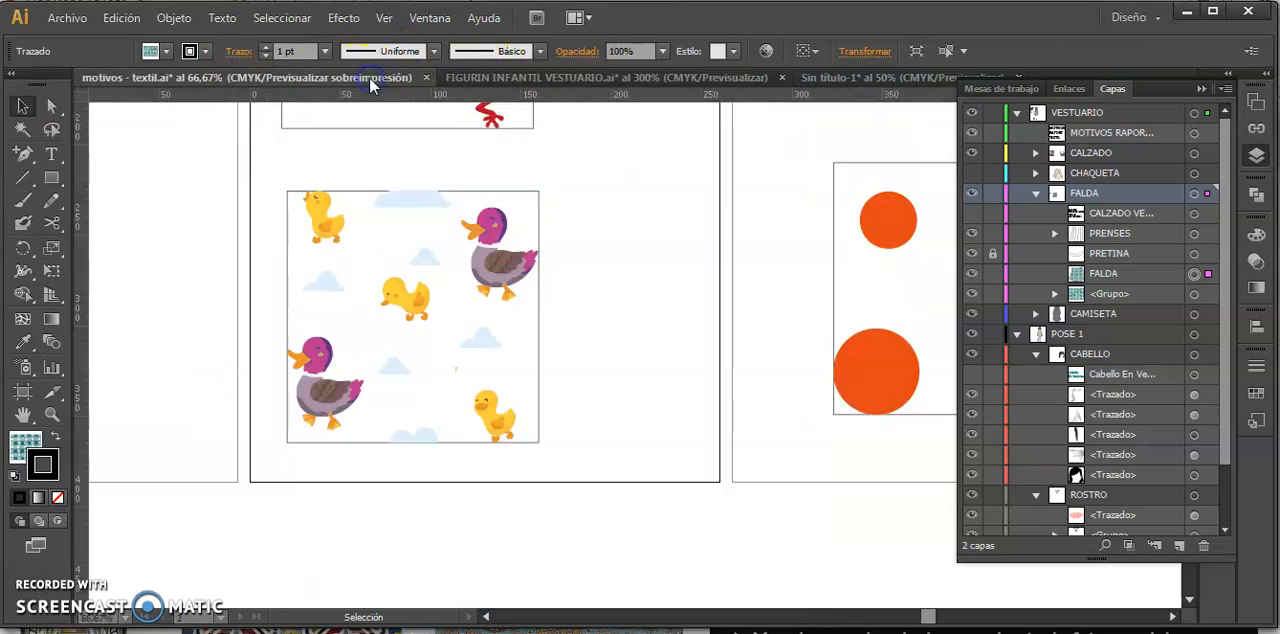
{"action": "left_click", "coordinate": [500, 77]}
{"action": "left_click", "coordinate": [757, 386]}
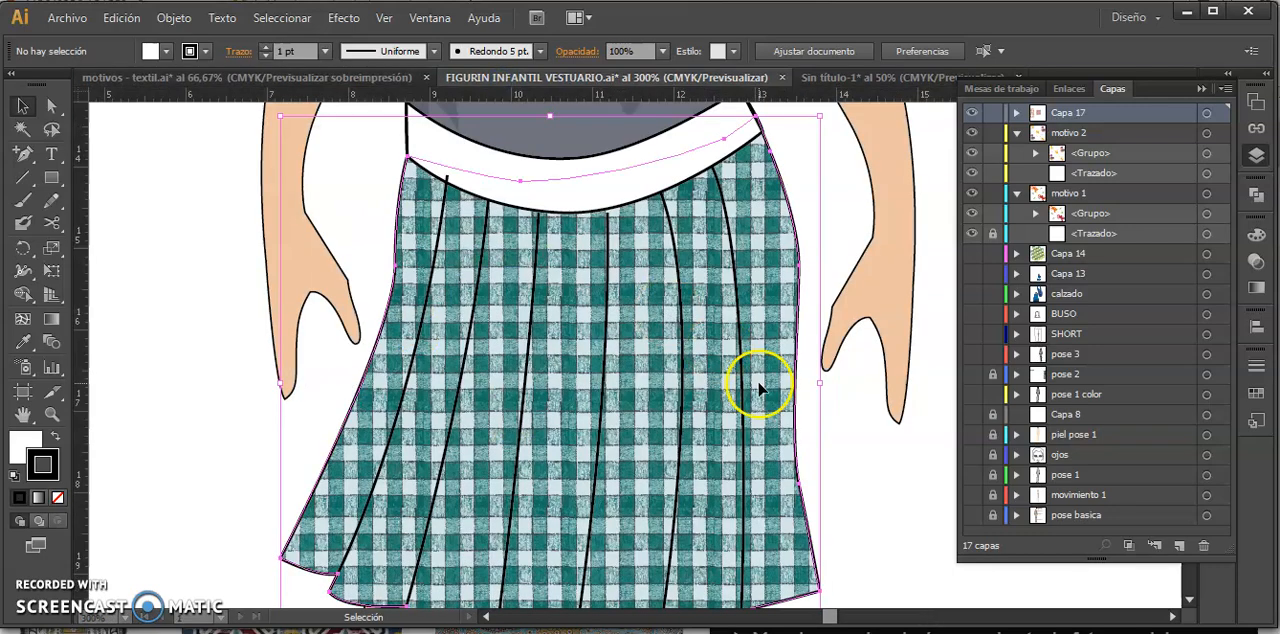
{"action": "key", "text": "ctrl+1"}
{"action": "key", "text": "ctrl+minus"}
{"action": "key", "text": "v"}
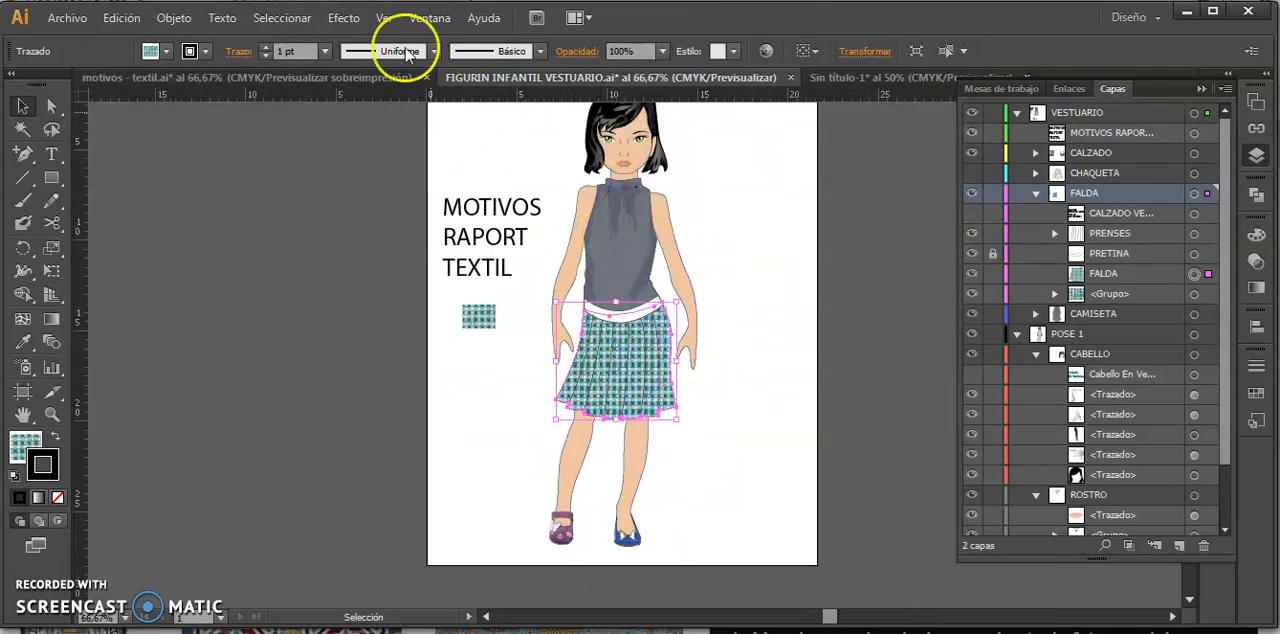
Step: Switch to motivos - textil.ai, draw a small rectangle beside the duck tile and fill it with the duck pattern swatch
{"action": "left_click", "coordinate": [347, 76]}
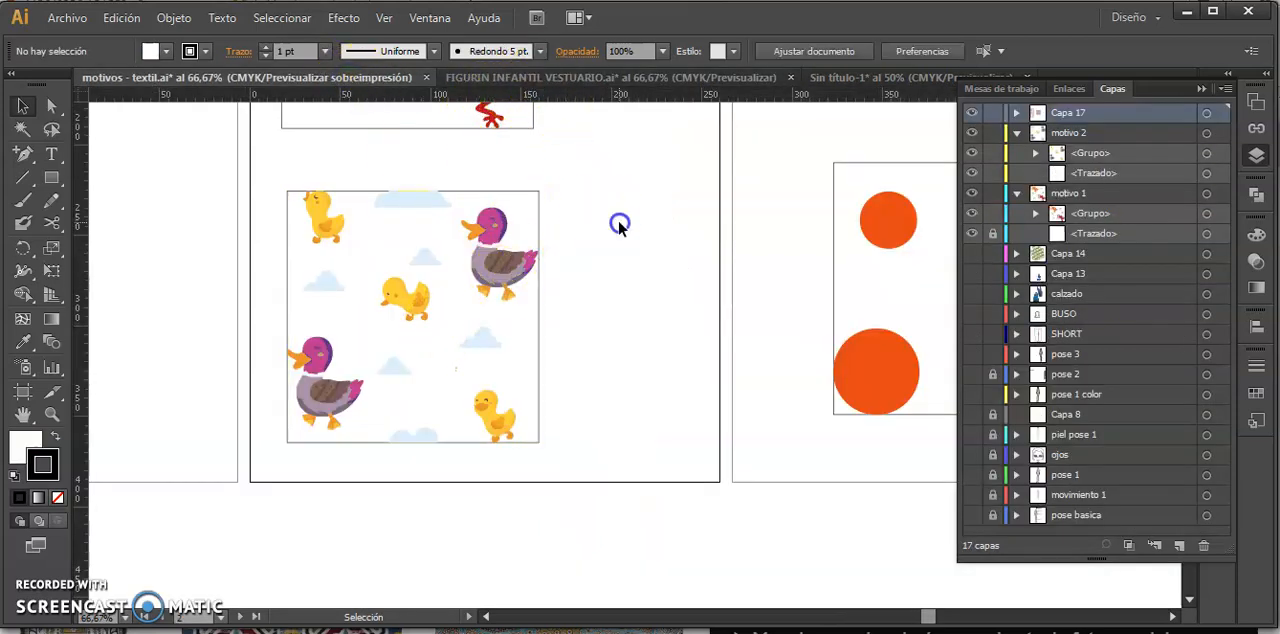
{"action": "left_click_drag", "start_coordinate": [583, 195], "coordinate": [672, 300]}
{"action": "left_click", "coordinate": [166, 52]}
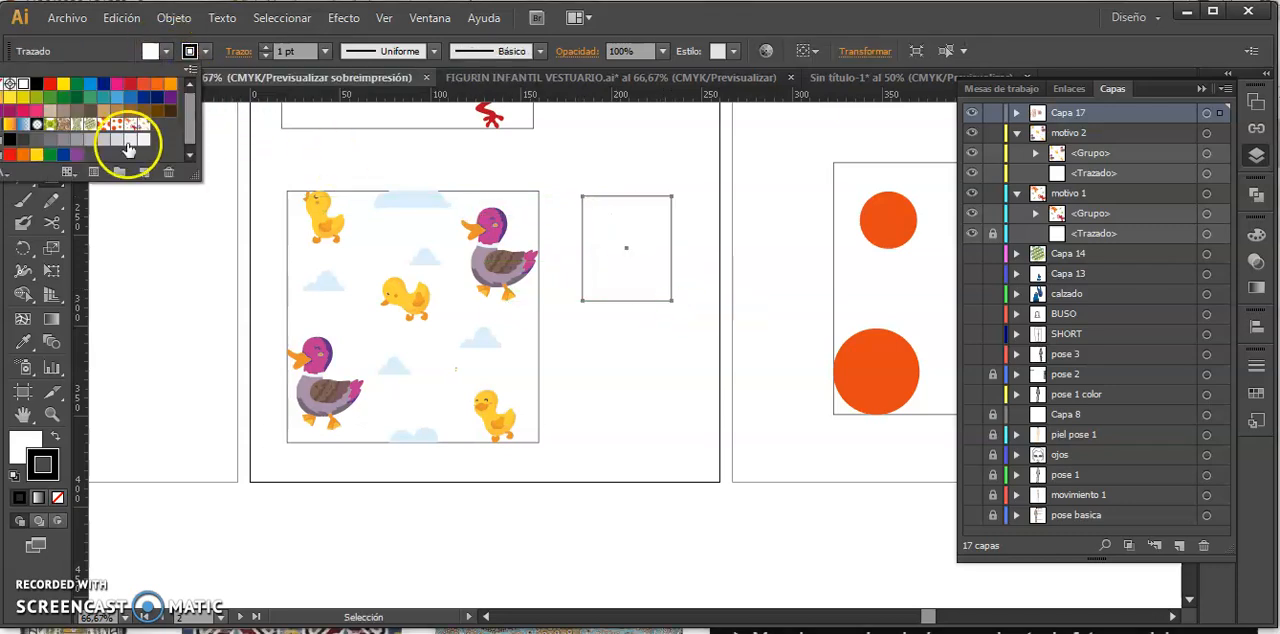
{"action": "left_click", "coordinate": [144, 124]}
{"action": "left_click", "coordinate": [643, 258]}
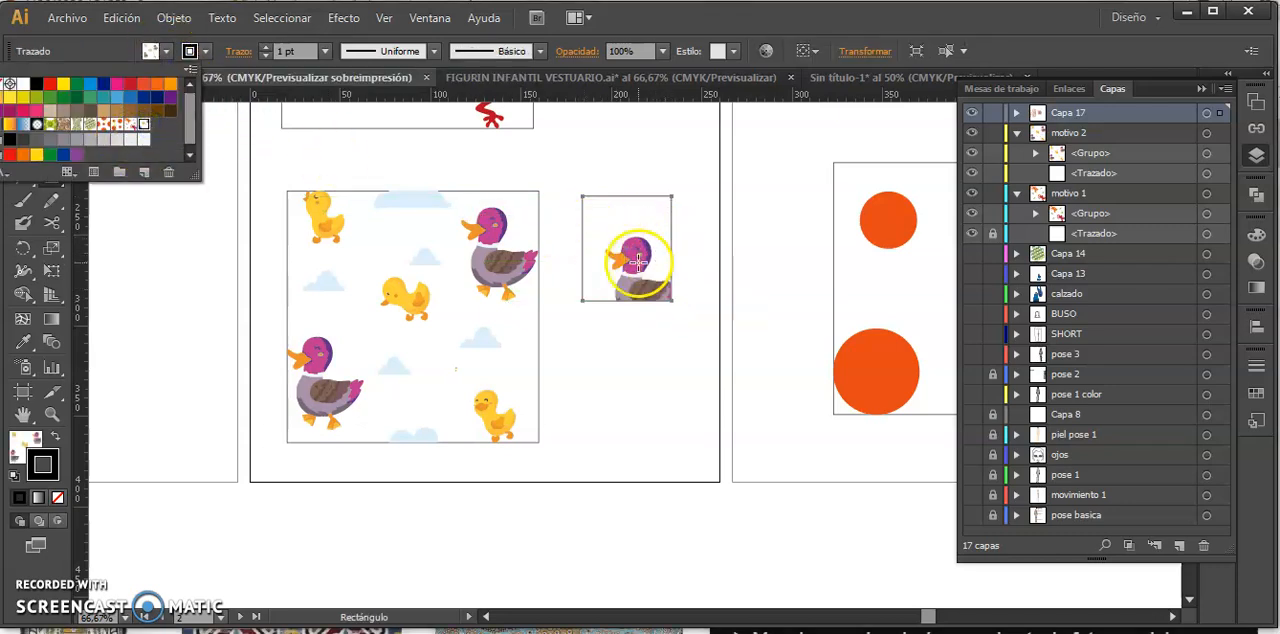
Step: Copy the duck-patterned rectangle into FIGURIN INFANTIL VESTUARIO.ai and place it beside the figure's shoulder, opposite the title text
{"action": "right_click", "coordinate": [640, 279]}
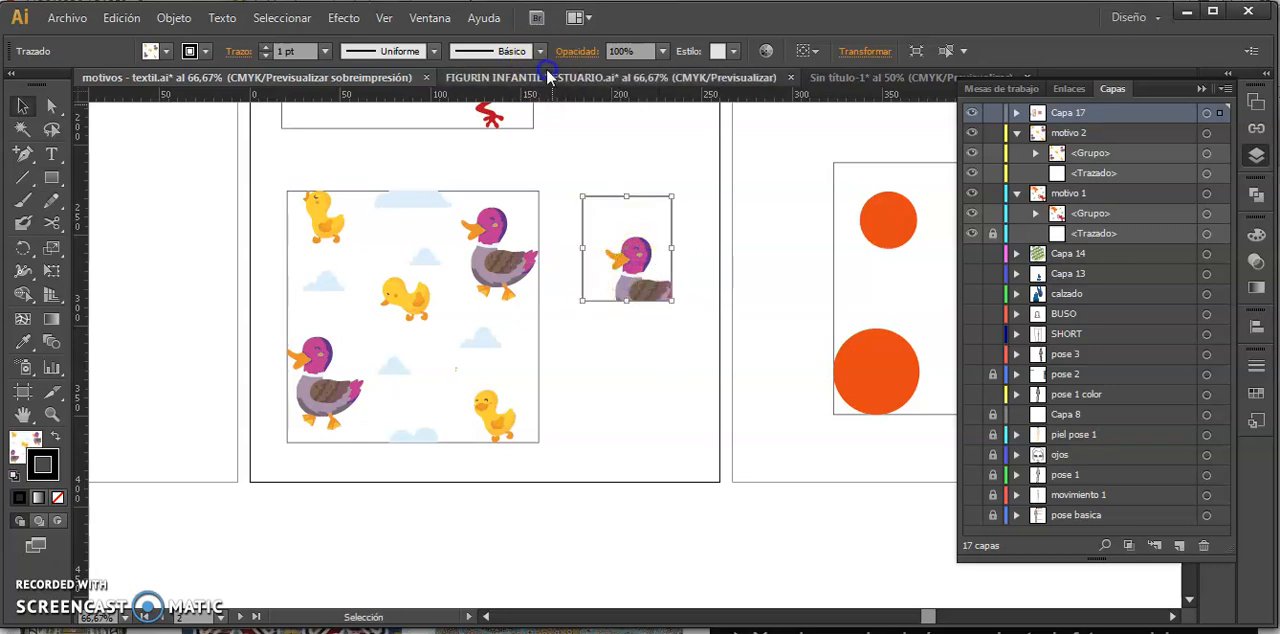
{"action": "left_click", "coordinate": [600, 77]}
{"action": "left_click", "coordinate": [741, 285]}
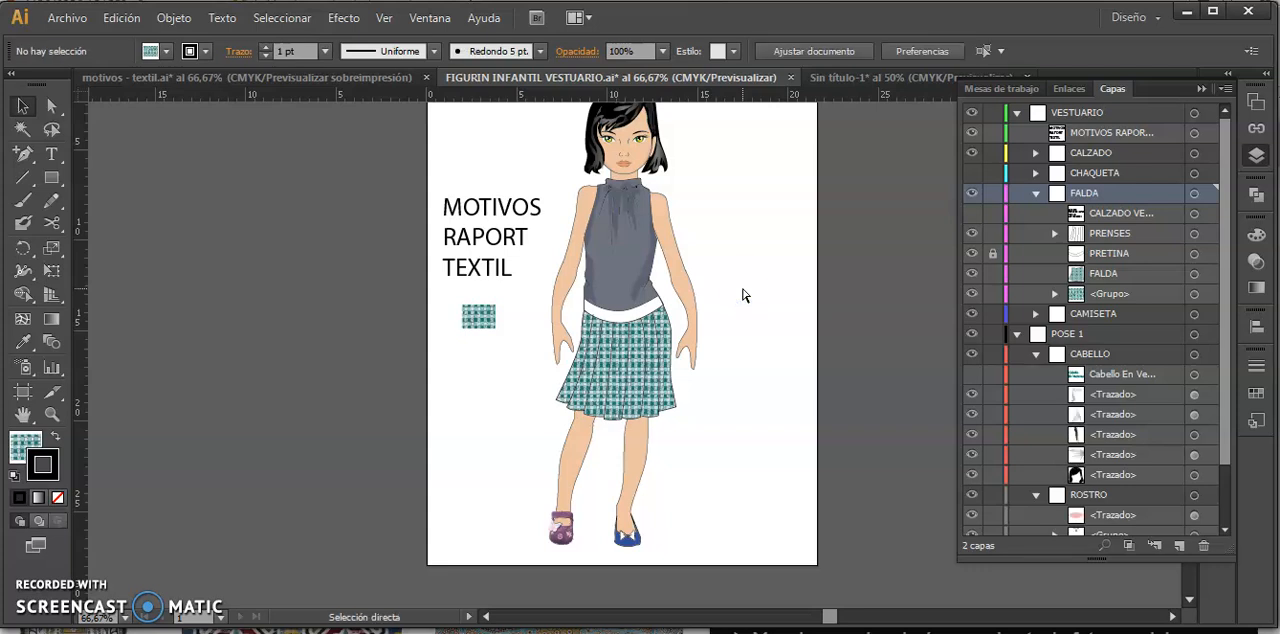
{"action": "key", "text": "ctrl+f"}
{"action": "left_click_drag", "start_coordinate": [662, 360], "coordinate": [781, 220]}
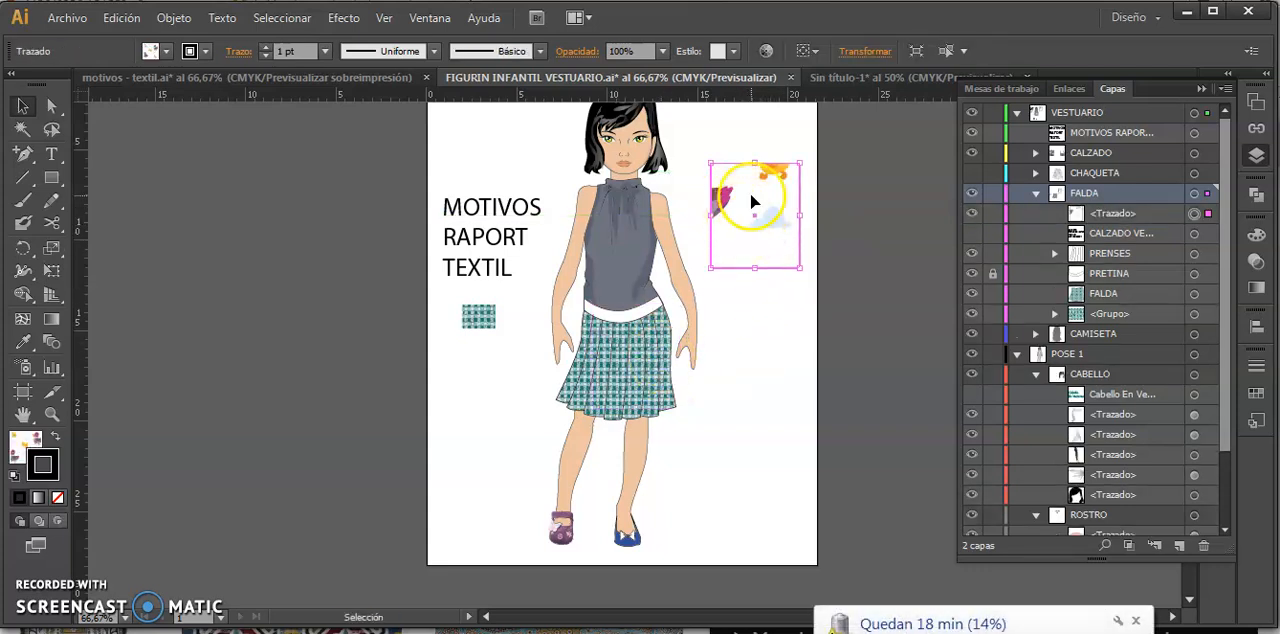
Step: Select the skirt and fill it with the duck pattern swatch Motivo nuevo 6
{"action": "left_click", "coordinate": [625, 378]}
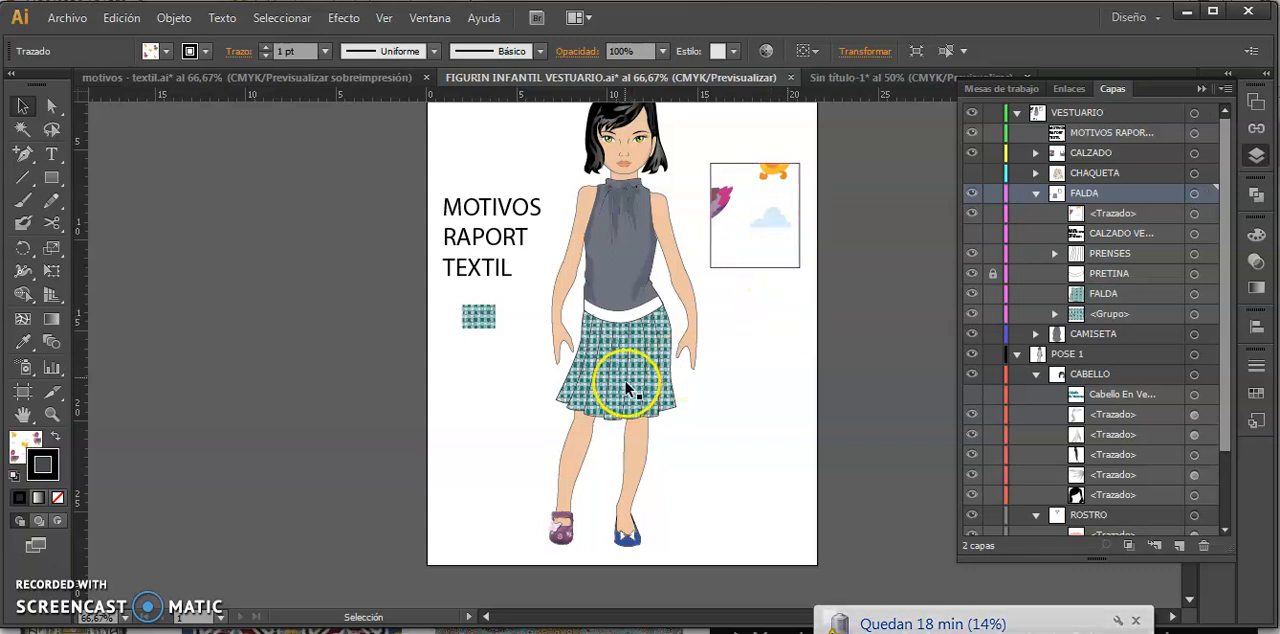
{"action": "left_click", "coordinate": [670, 385]}
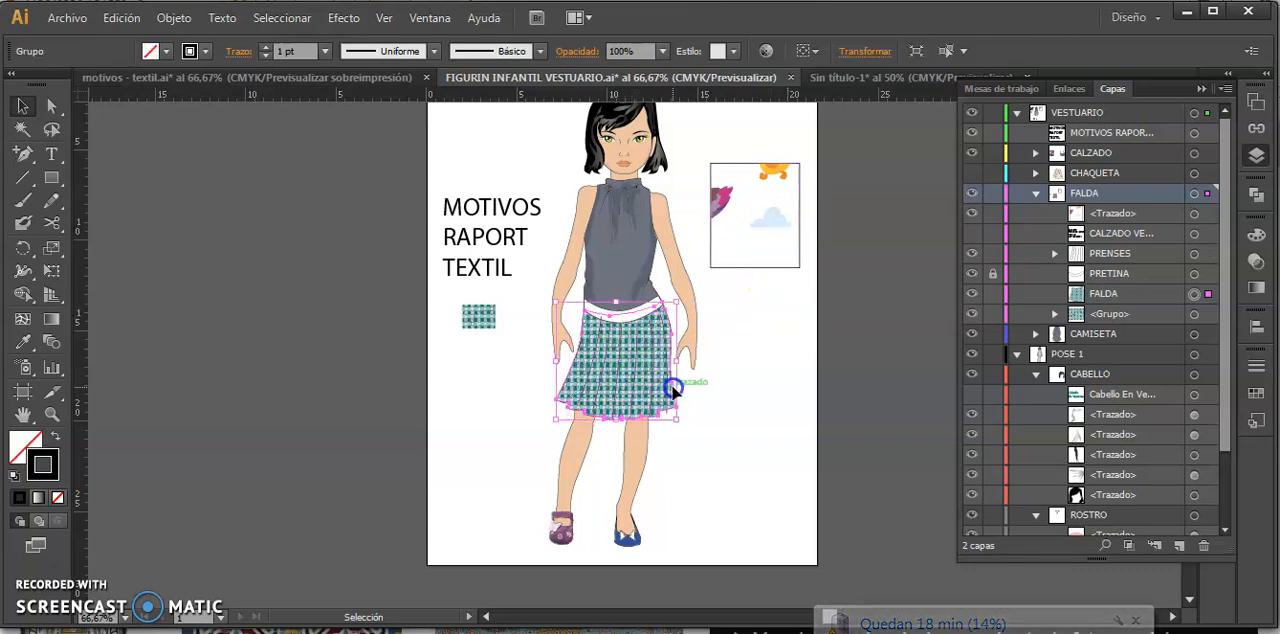
{"action": "left_click", "coordinate": [166, 51]}
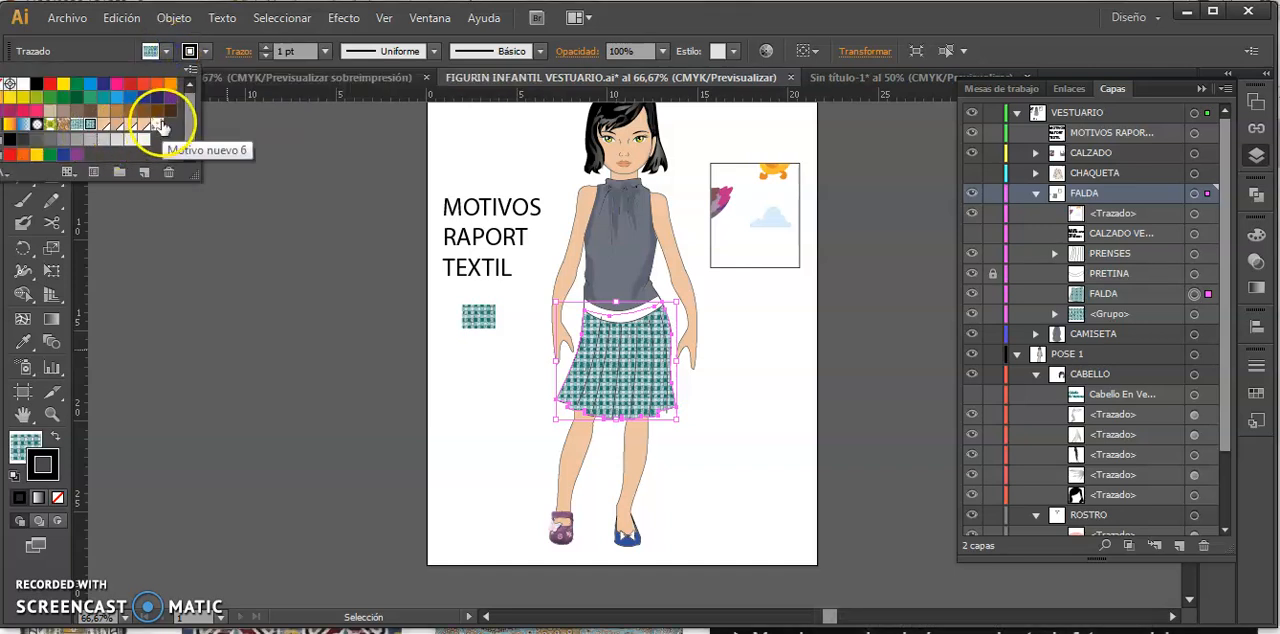
{"action": "left_click", "coordinate": [159, 125]}
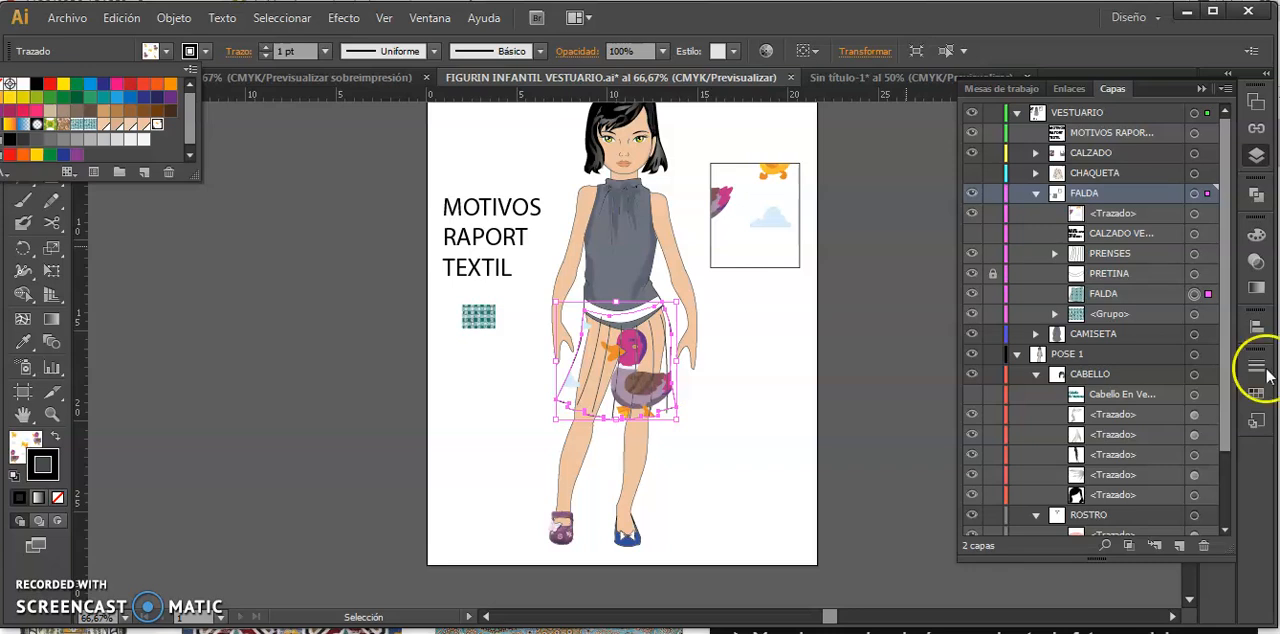
Step: Show the skirt's appearance attributes, add a second fill and select the fill beneath the duck pattern
{"action": "left_click", "coordinate": [446, 20]}
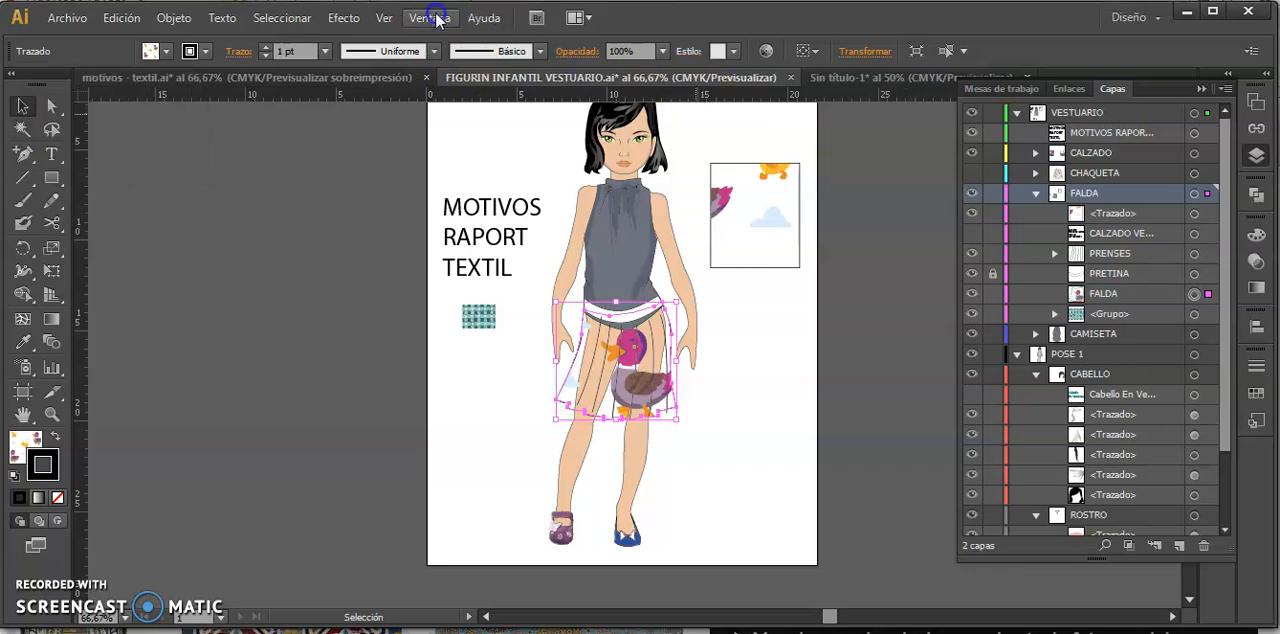
{"action": "left_click", "coordinate": [432, 18]}
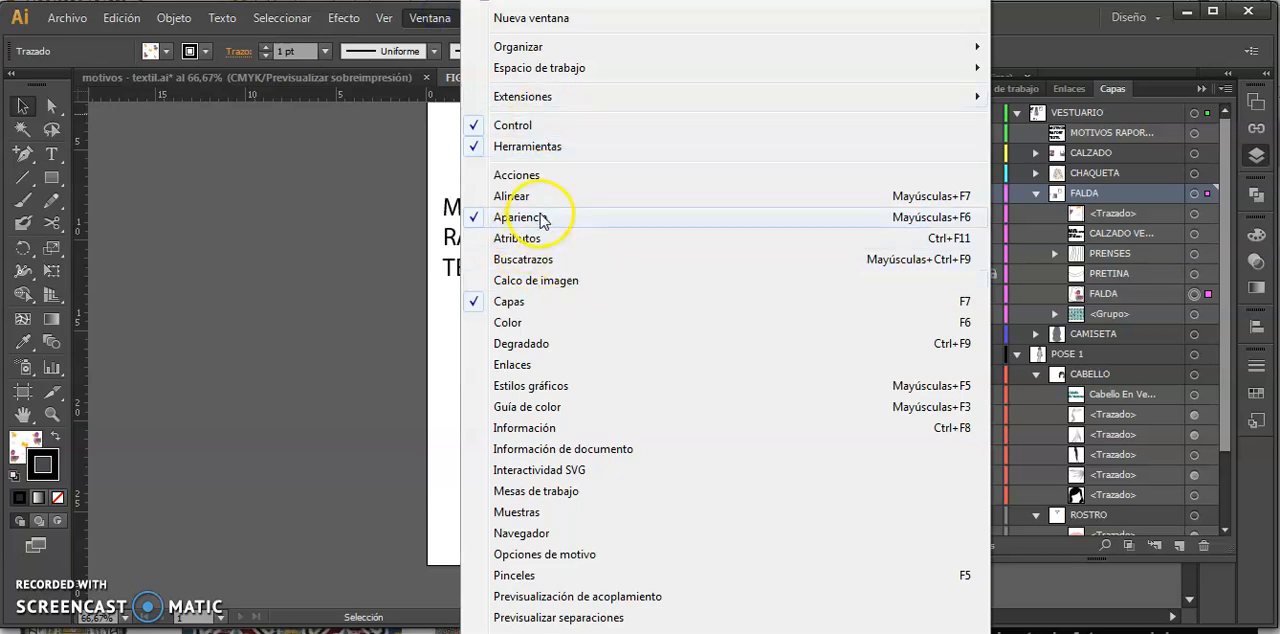
{"action": "left_click", "coordinate": [1215, 97]}
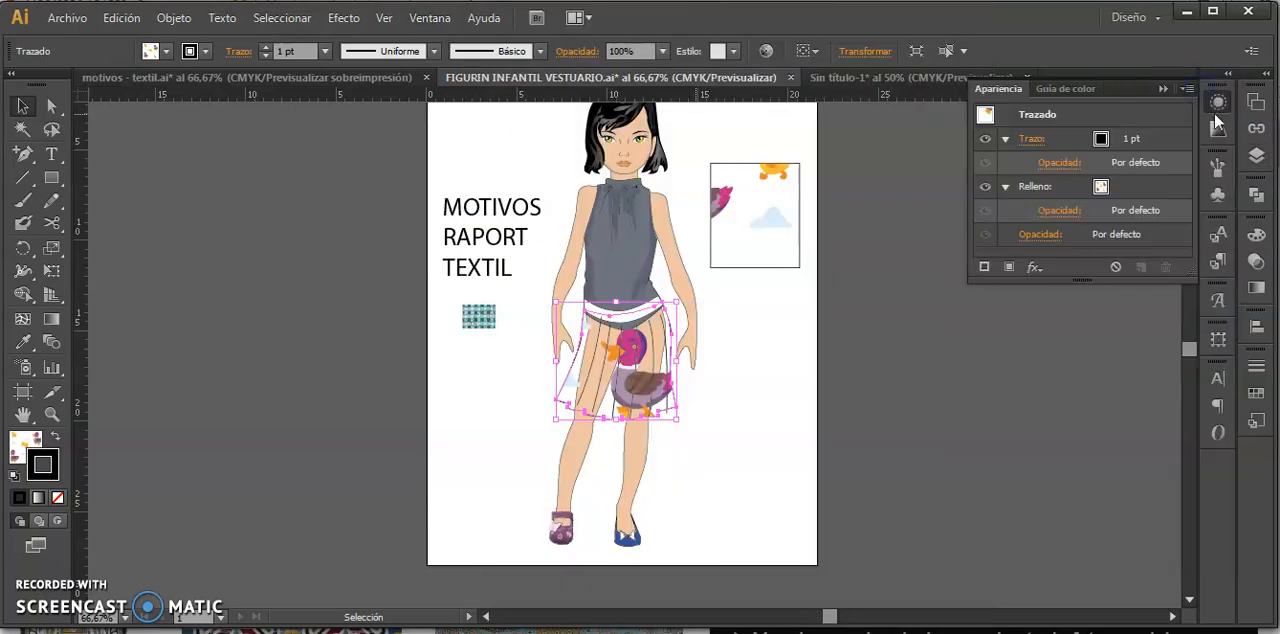
{"action": "left_click", "coordinate": [1101, 187]}
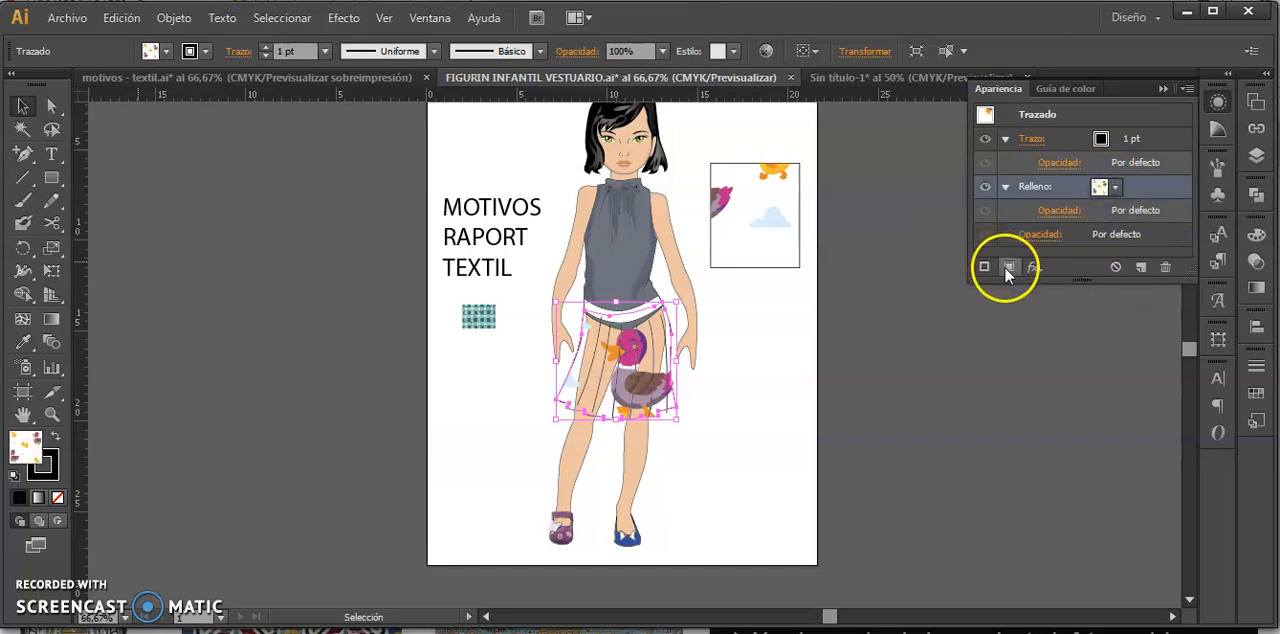
{"action": "left_click", "coordinate": [1004, 266]}
{"action": "left_click", "coordinate": [1112, 238]}
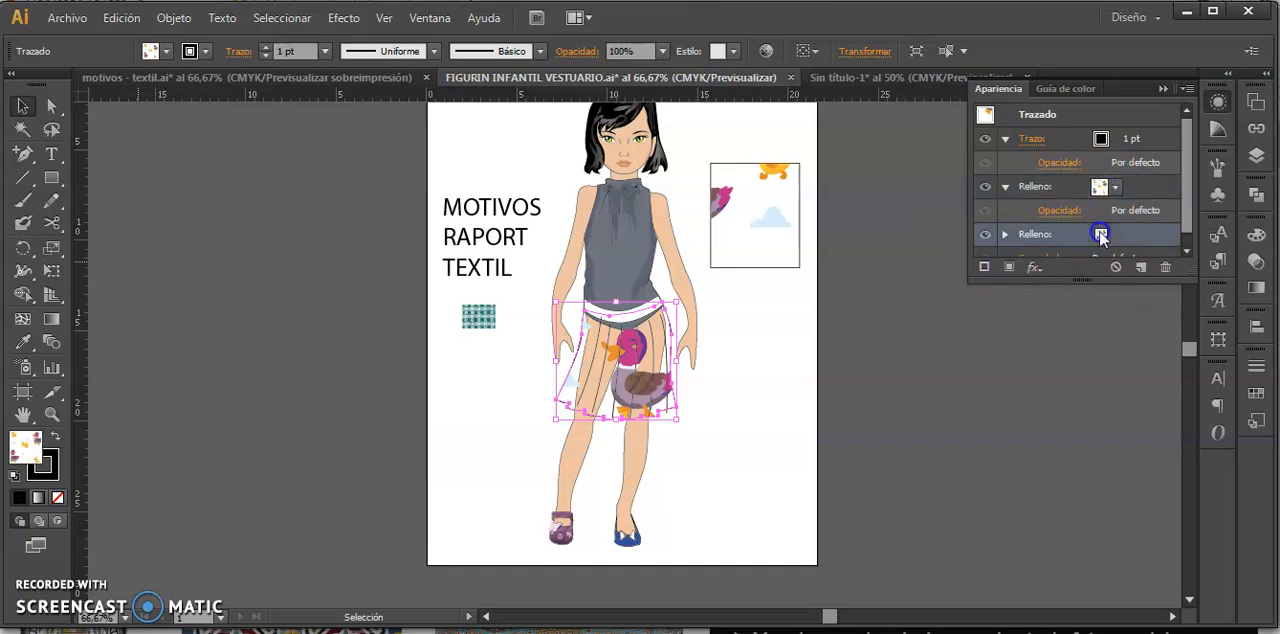
Step: Replace the skirt's lower fill with a solid background colour, trying white, dark blue and bright blue behind the ducks
{"action": "left_click", "coordinate": [1116, 236]}
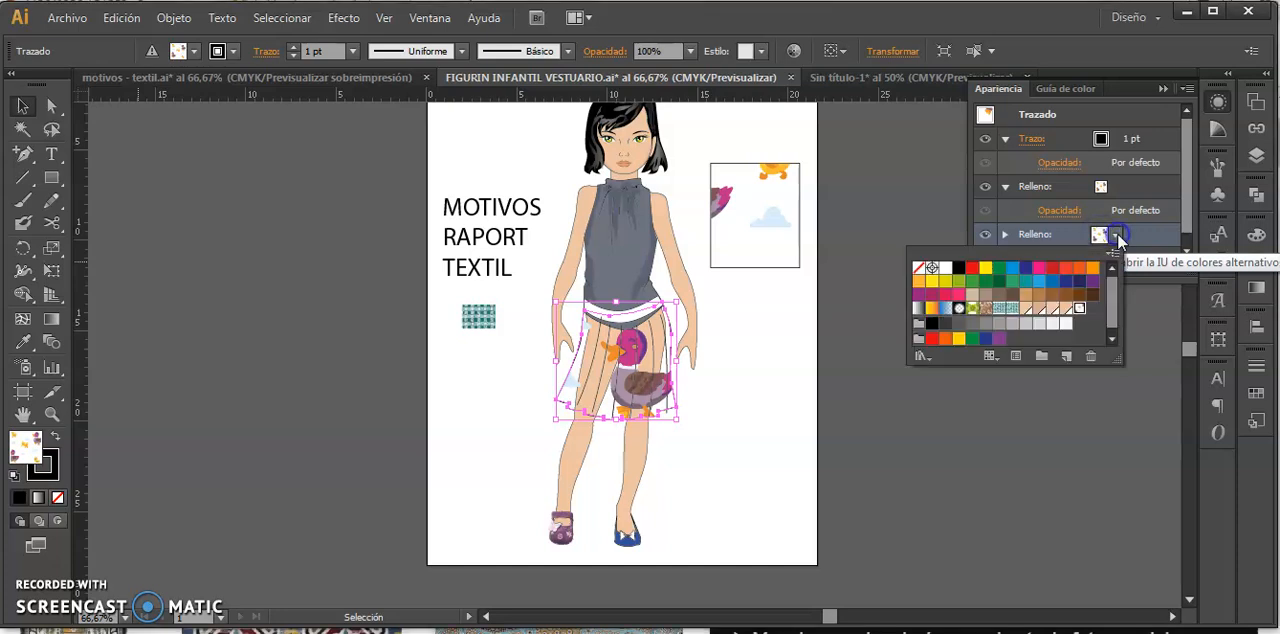
{"action": "left_click", "coordinate": [945, 270]}
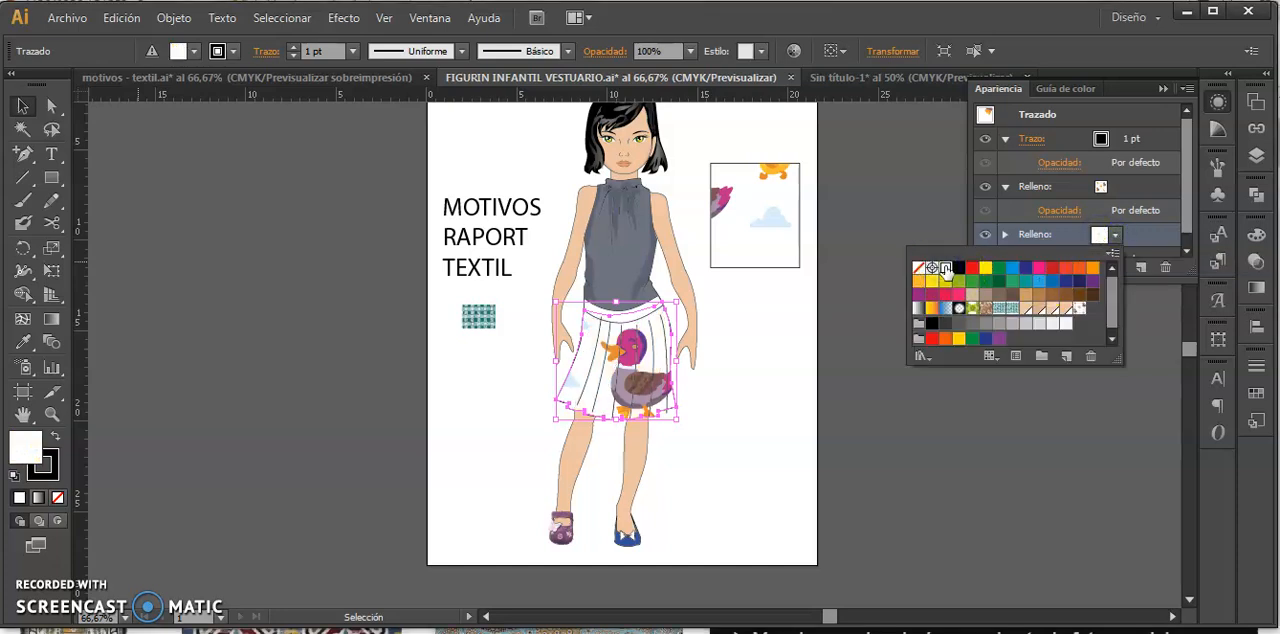
{"action": "left_click", "coordinate": [1039, 267]}
{"action": "left_click", "coordinate": [1066, 268]}
{"action": "left_click", "coordinate": [1082, 286]}
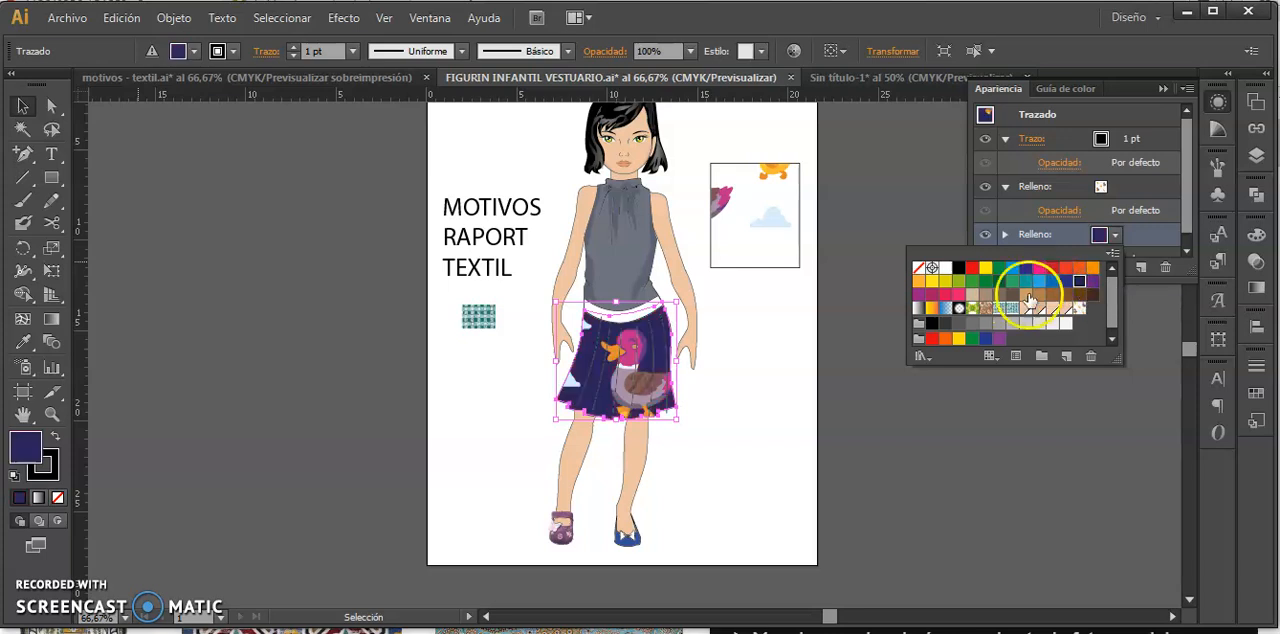
{"action": "left_click", "coordinate": [1041, 281]}
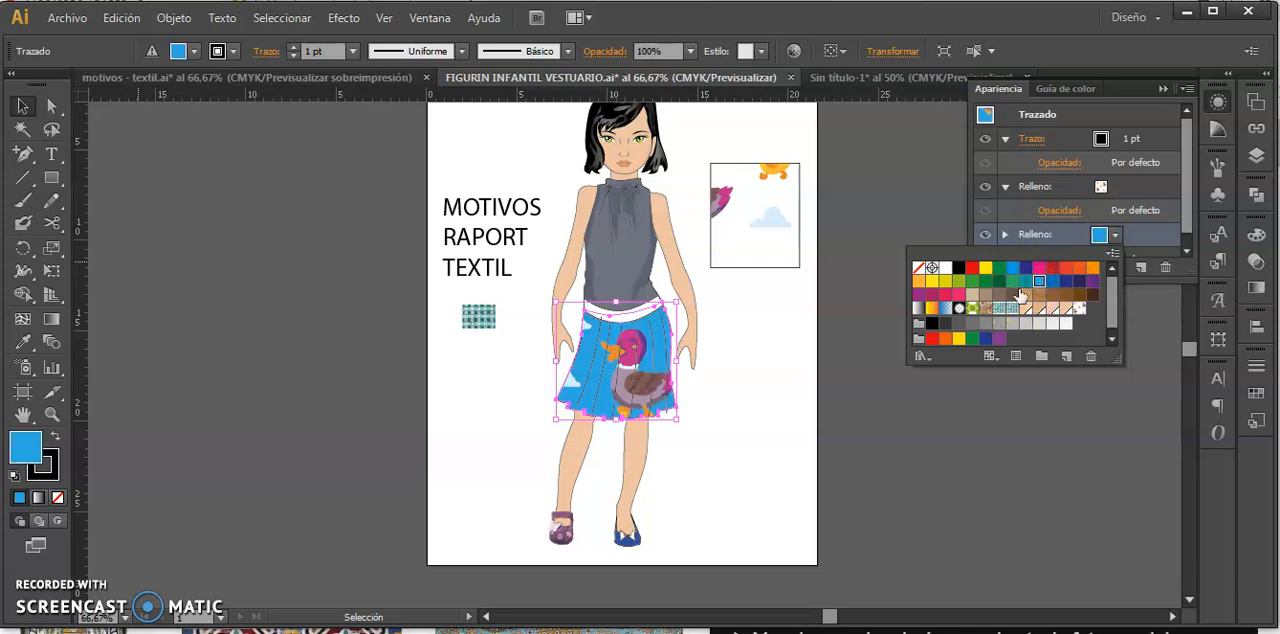
{"action": "left_click", "coordinate": [958, 295]}
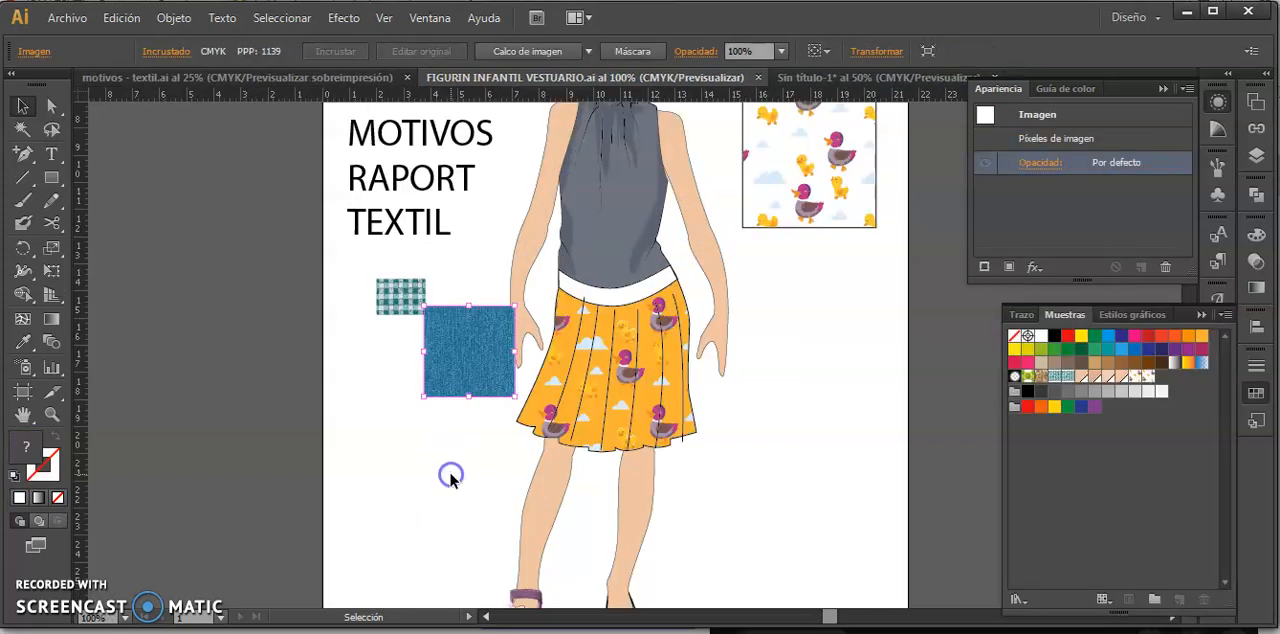
Step: Move the denim image below the green gingham sample and create a grid-tile pattern swatch from it
{"action": "left_click_drag", "start_coordinate": [424, 399], "coordinate": [365, 429]}
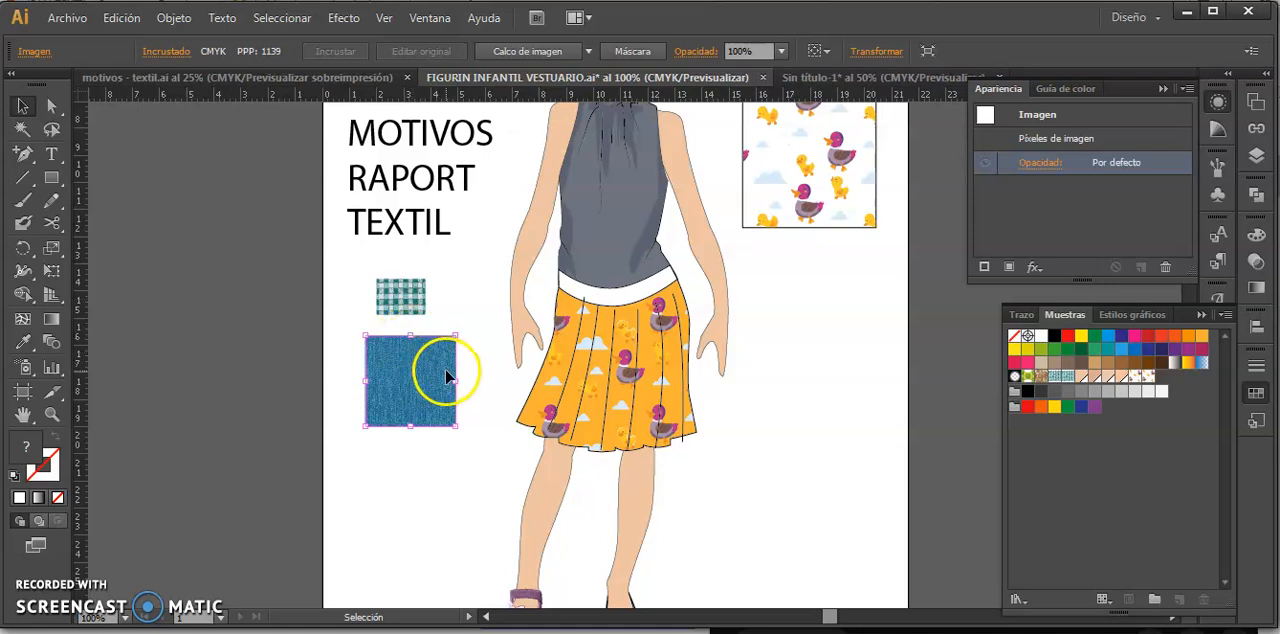
{"action": "left_click", "coordinate": [180, 22]}
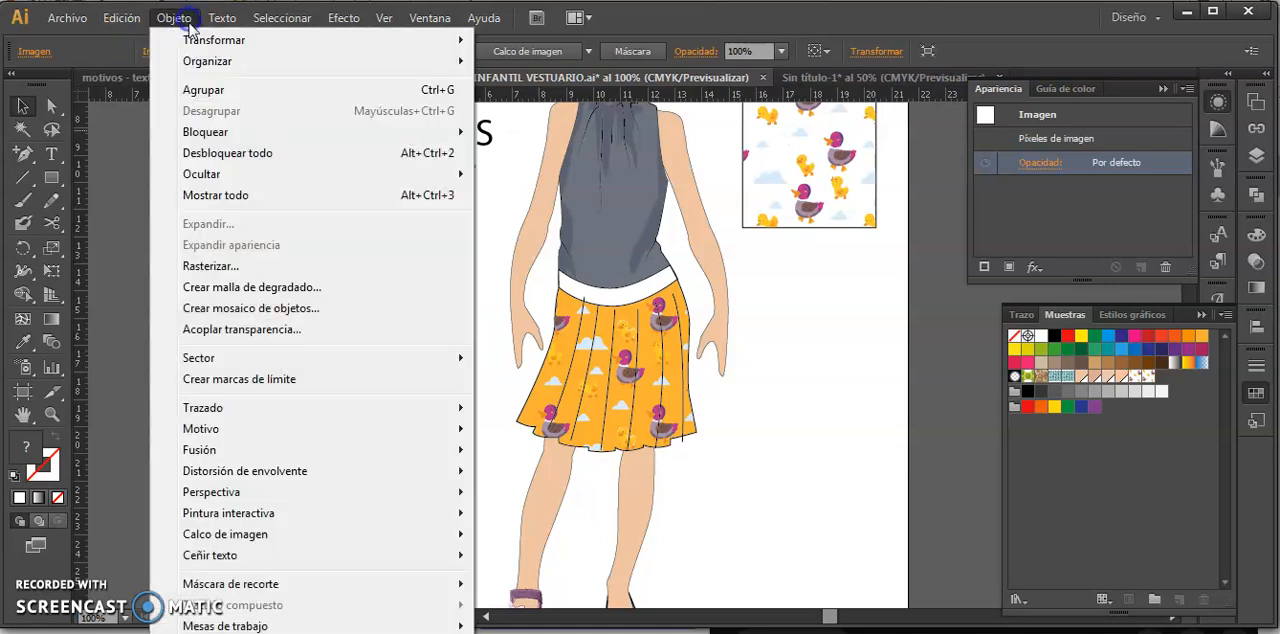
{"action": "mouse_move", "coordinate": [296, 434]}
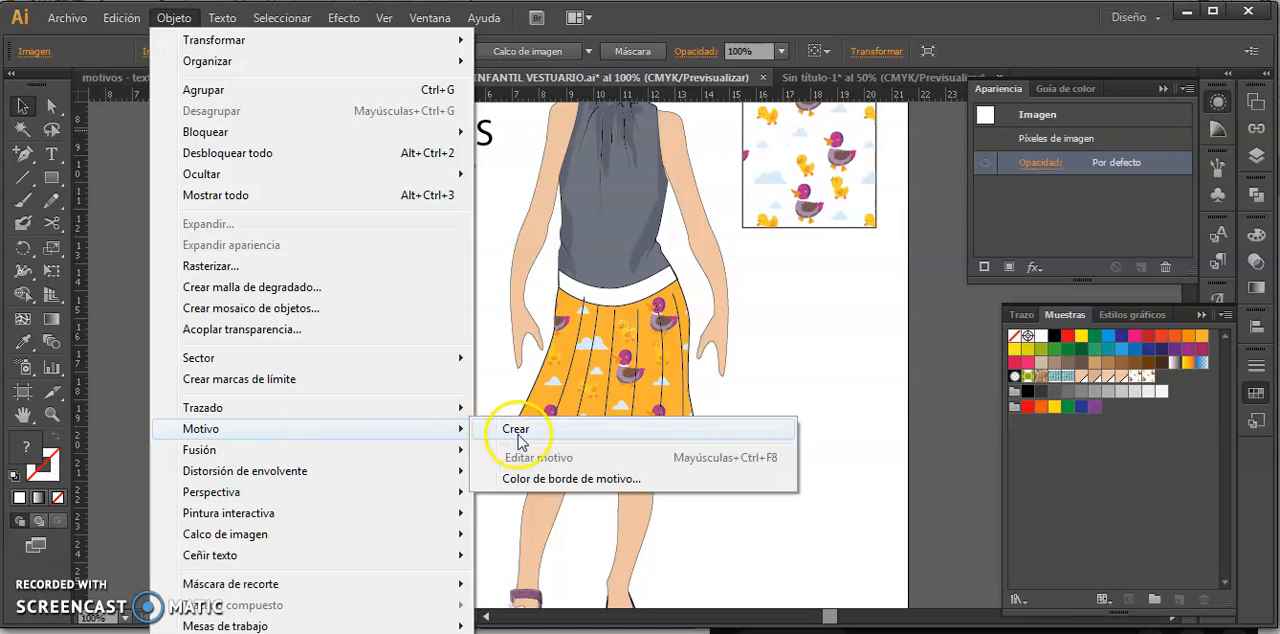
{"action": "left_click", "coordinate": [347, 420]}
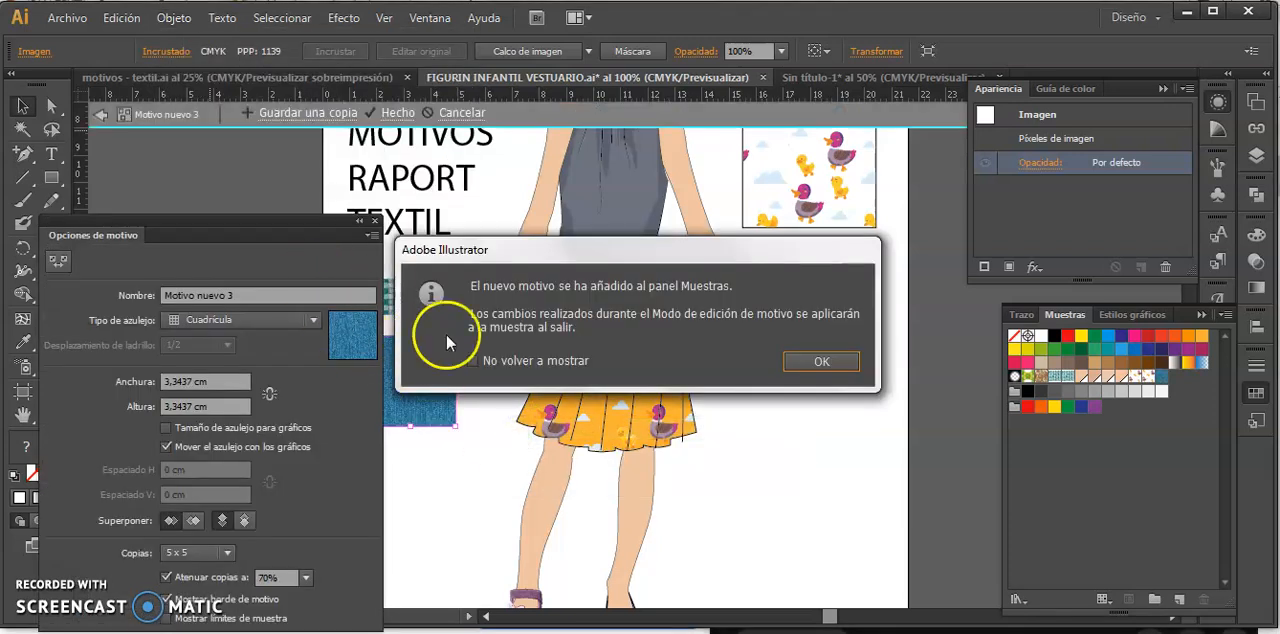
{"action": "left_click", "coordinate": [810, 360]}
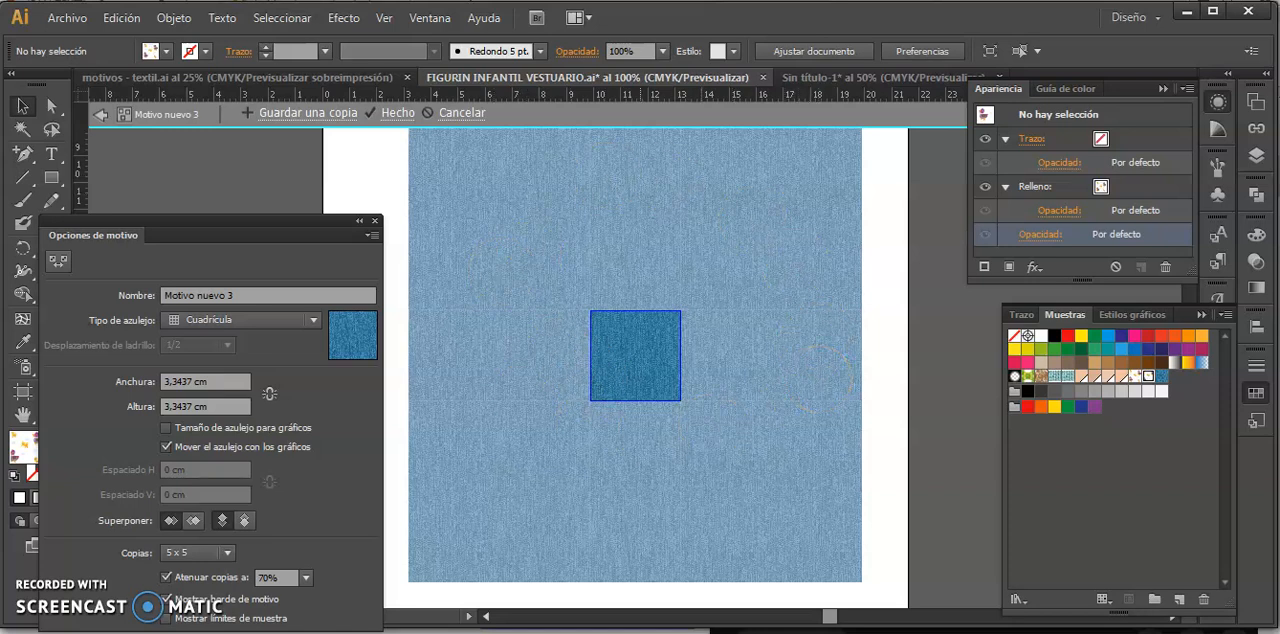
{"action": "left_click", "coordinate": [500, 605]}
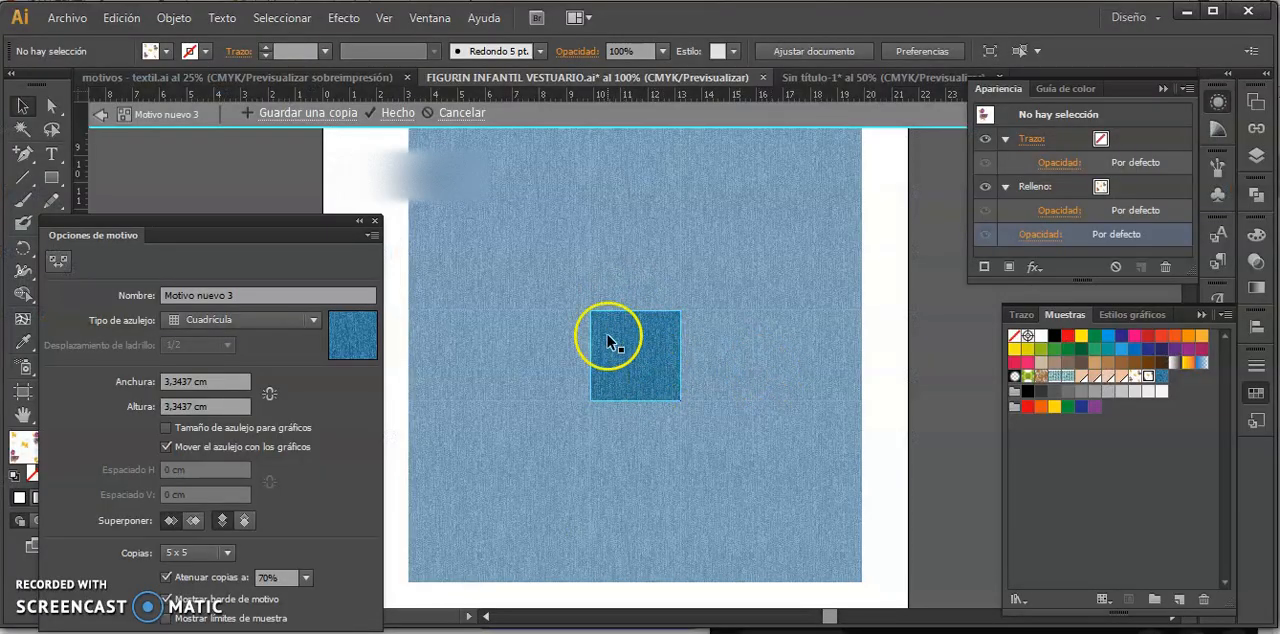
{"action": "left_click", "coordinate": [399, 113]}
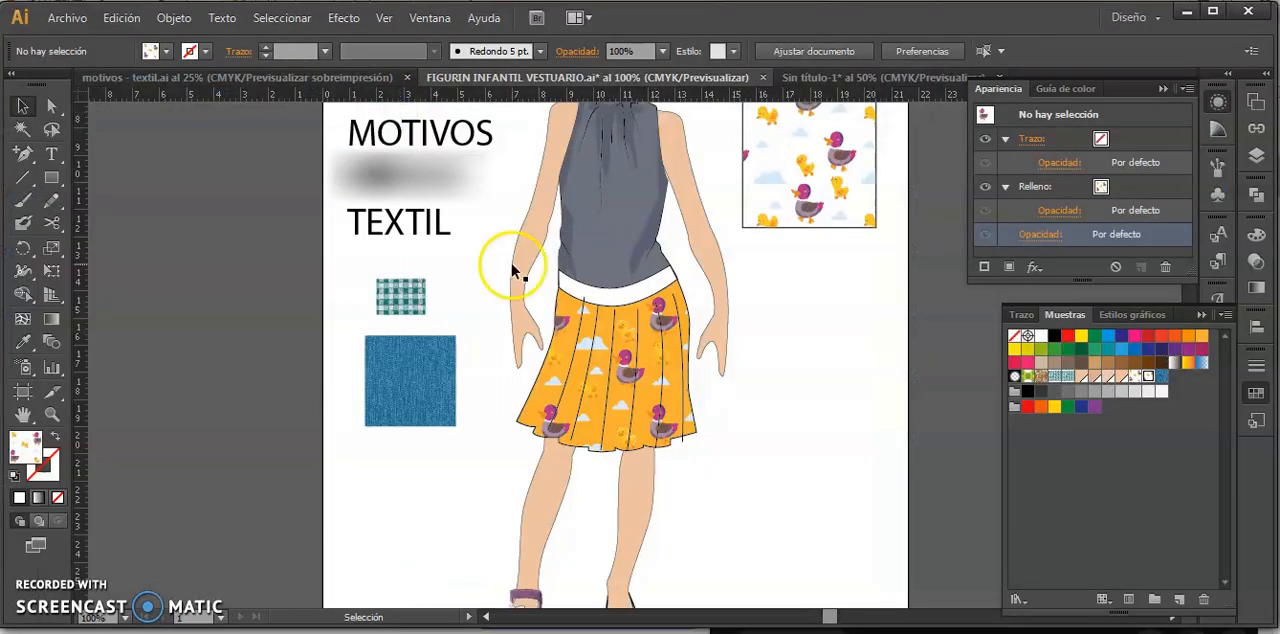
Step: Select the figure's grey sleeveless top and fill it with the new denim pattern swatch
{"action": "left_click", "coordinate": [692, 403]}
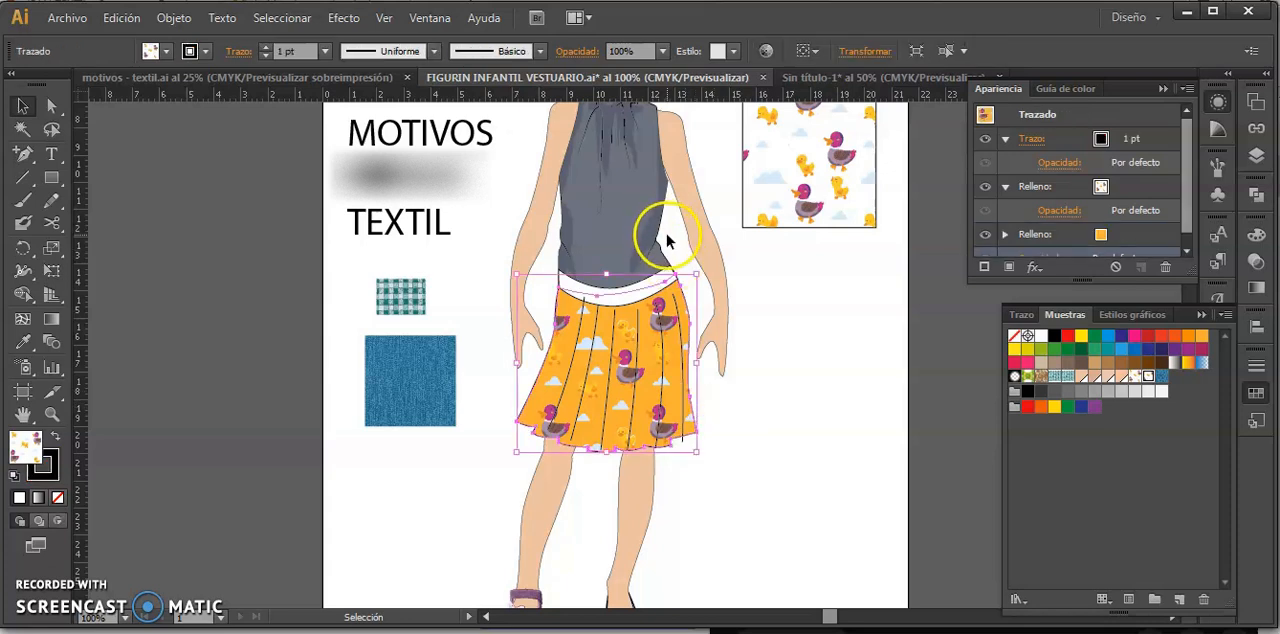
{"action": "left_click", "coordinate": [668, 246]}
{"action": "left_click", "coordinate": [664, 258]}
{"action": "left_click", "coordinate": [1007, 244]}
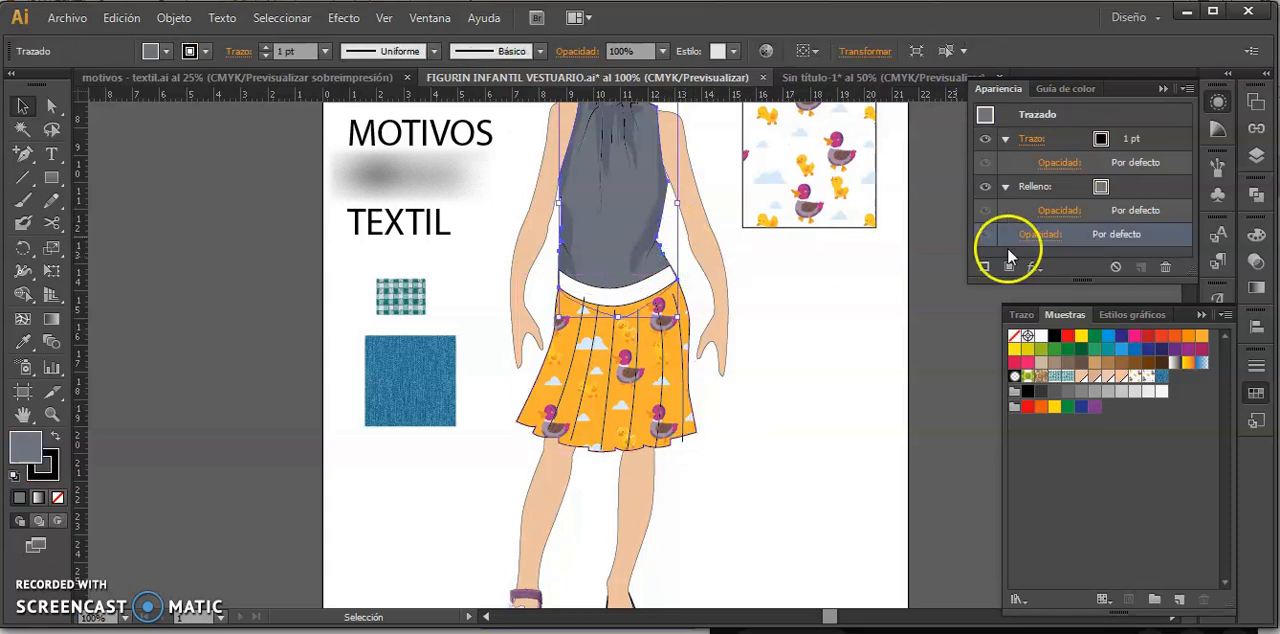
{"action": "left_click", "coordinate": [1161, 376]}
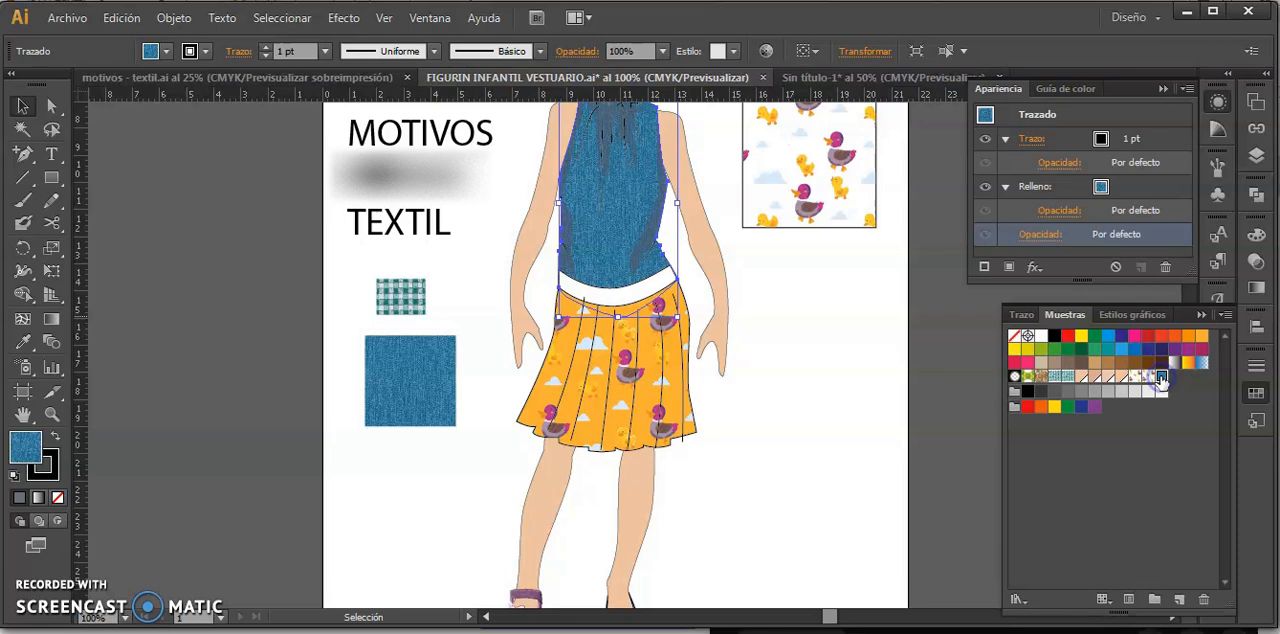
Step: Inspect the denim texture on the top up close, from the waist to the collar, and then the whole figure
{"action": "left_click", "coordinate": [731, 262]}
{"action": "key", "text": "ctrl+plus"}
{"action": "key", "text": "ctrl+plus"}
{"action": "key", "text": "ctrl+plus"}
{"action": "key", "text": "ctrl+plus"}
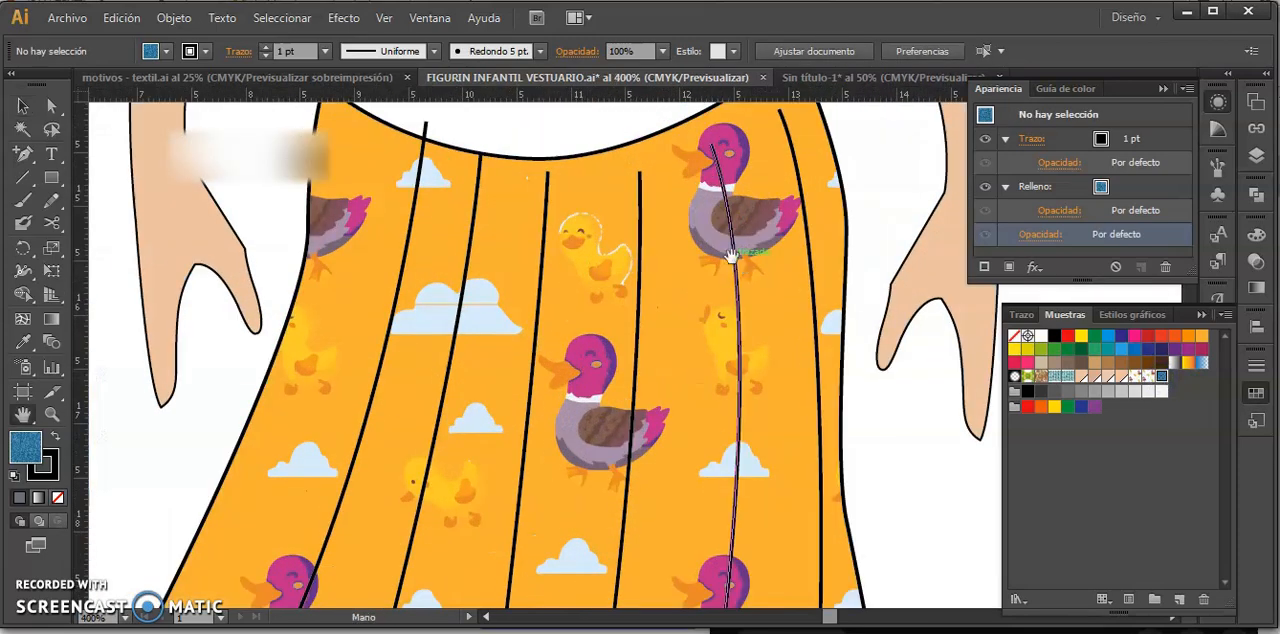
{"action": "left_click_drag", "start_coordinate": [637, 169], "coordinate": [650, 569]}
{"action": "left_click_drag", "start_coordinate": [629, 277], "coordinate": [627, 504]}
{"action": "left_click_drag", "start_coordinate": [601, 231], "coordinate": [563, 486]}
{"action": "key", "text": "ctrl+minus"}
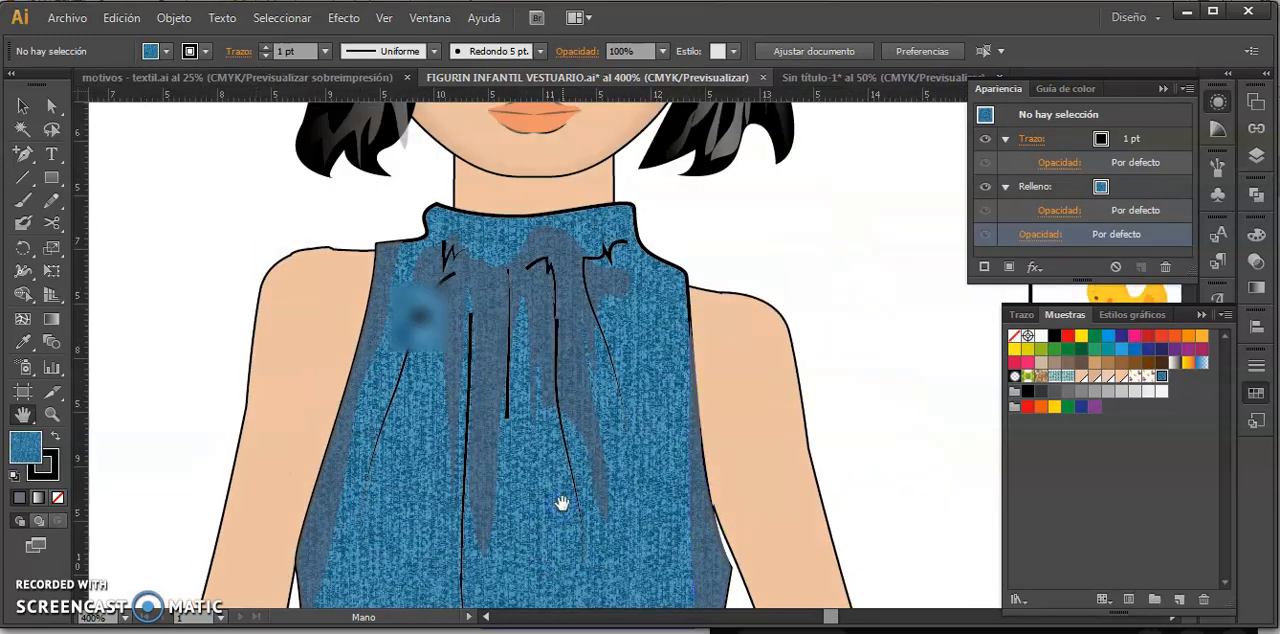
{"action": "key", "text": "ctrl+minus"}
{"action": "key", "text": "ctrl+minus"}
{"action": "key", "text": "ctrl+minus"}
{"action": "key", "text": "ctrl+minus"}
{"action": "key", "text": "ctrl+minus"}
{"action": "key", "text": "ctrl+minus"}
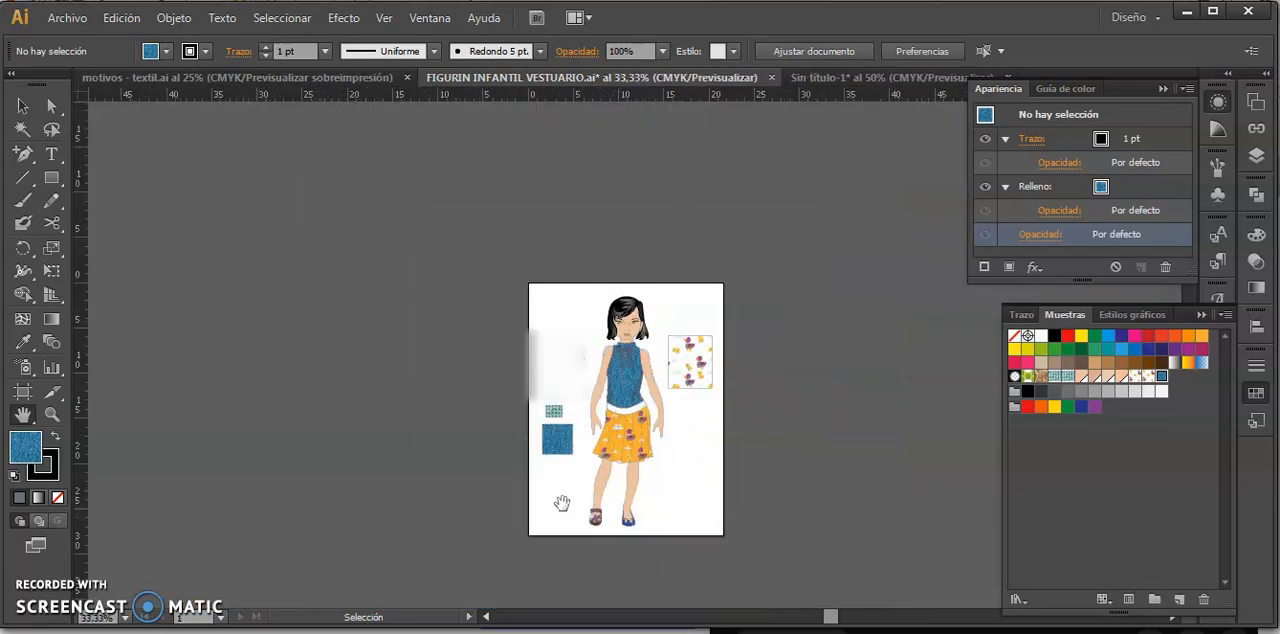
Step: Draw a rectangle about 6 cm wide along the artboard's full right edge, trying the duck pattern before filling it with green gingham
{"action": "key", "text": "m"}
{"action": "left_click_drag", "start_coordinate": [722, 278], "coordinate": [771, 545]}
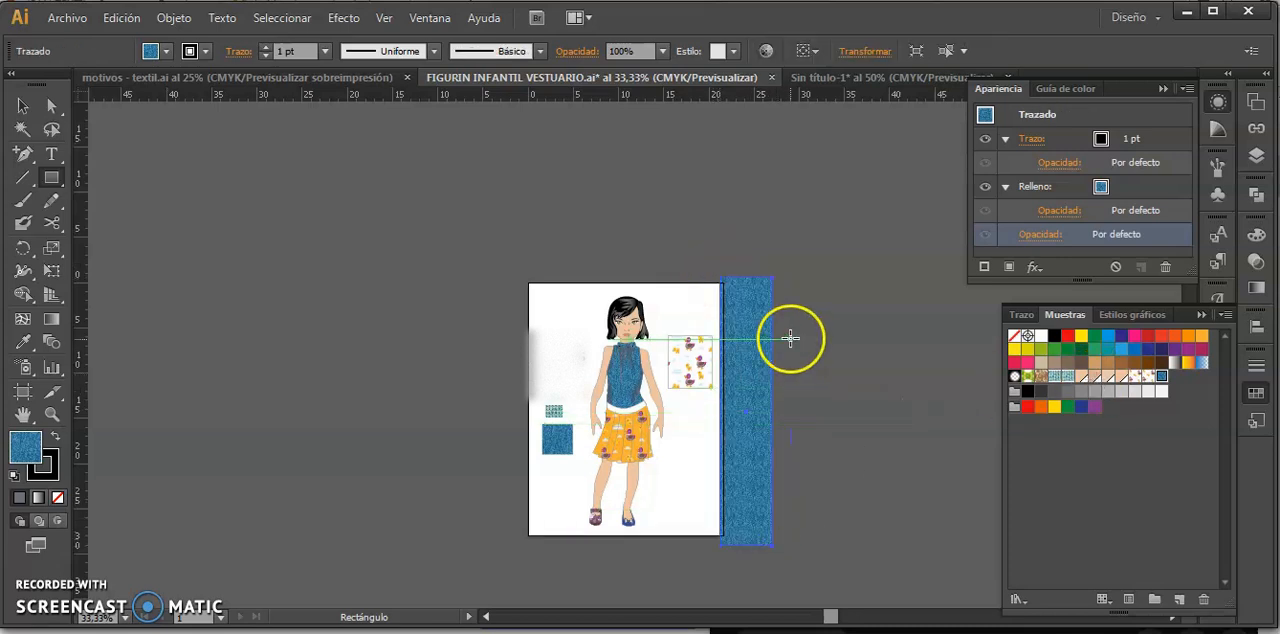
{"action": "left_click", "coordinate": [1147, 376]}
{"action": "left_click_drag", "start_coordinate": [1147, 378], "coordinate": [1063, 385]}
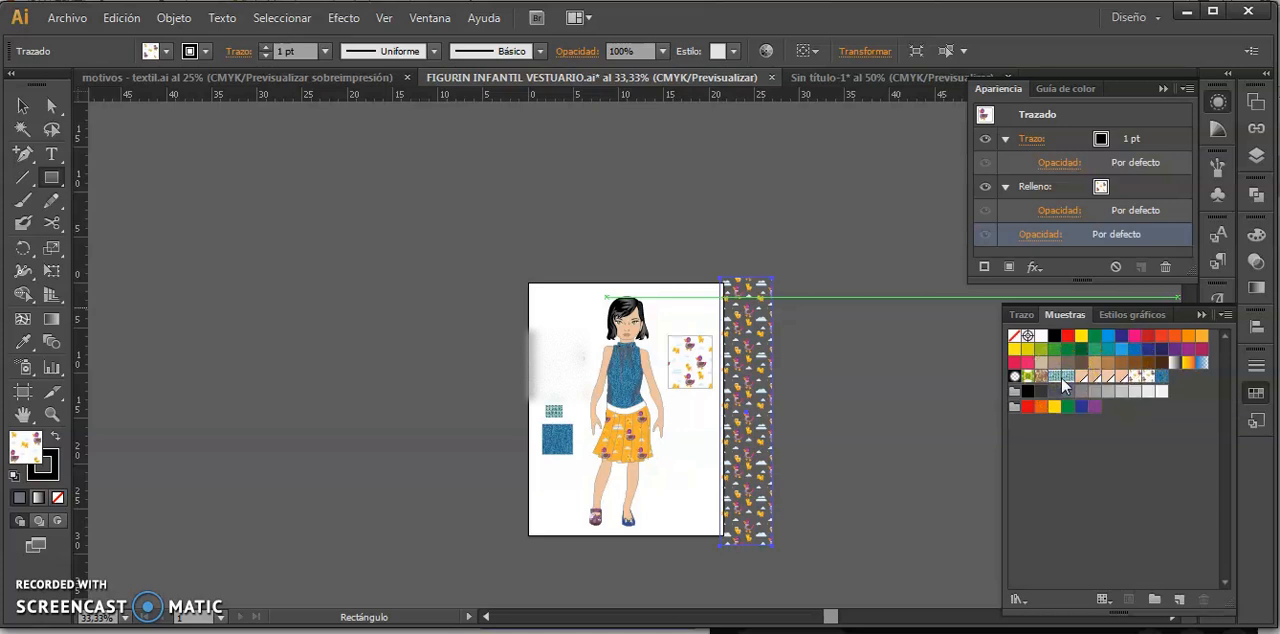
{"action": "left_click", "coordinate": [1068, 376]}
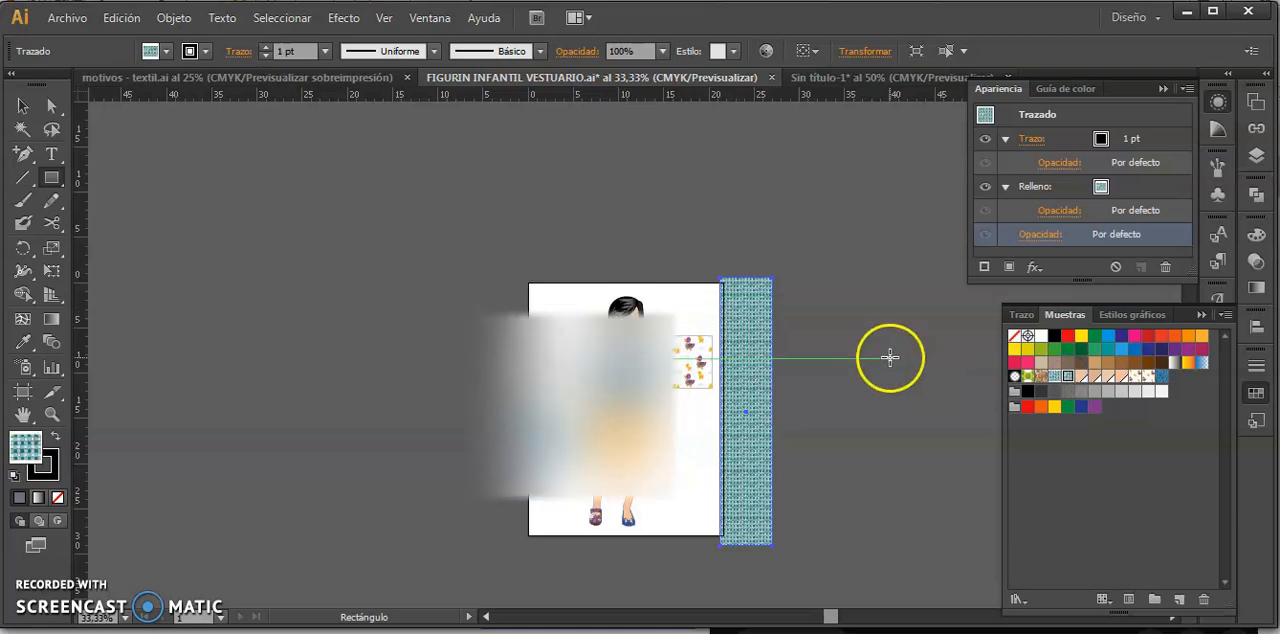
Step: Examine the gingham repeat in the tall rectangle alongside the duck sample and the dressed figure
{"action": "key", "text": "ctrl+plus"}
{"action": "key", "text": "ctrl+plus"}
{"action": "key", "text": "ctrl+plus"}
{"action": "key", "text": "ctrl+plus"}
{"action": "key", "text": "ctrl+plus"}
{"action": "key", "text": "ctrl+plus"}
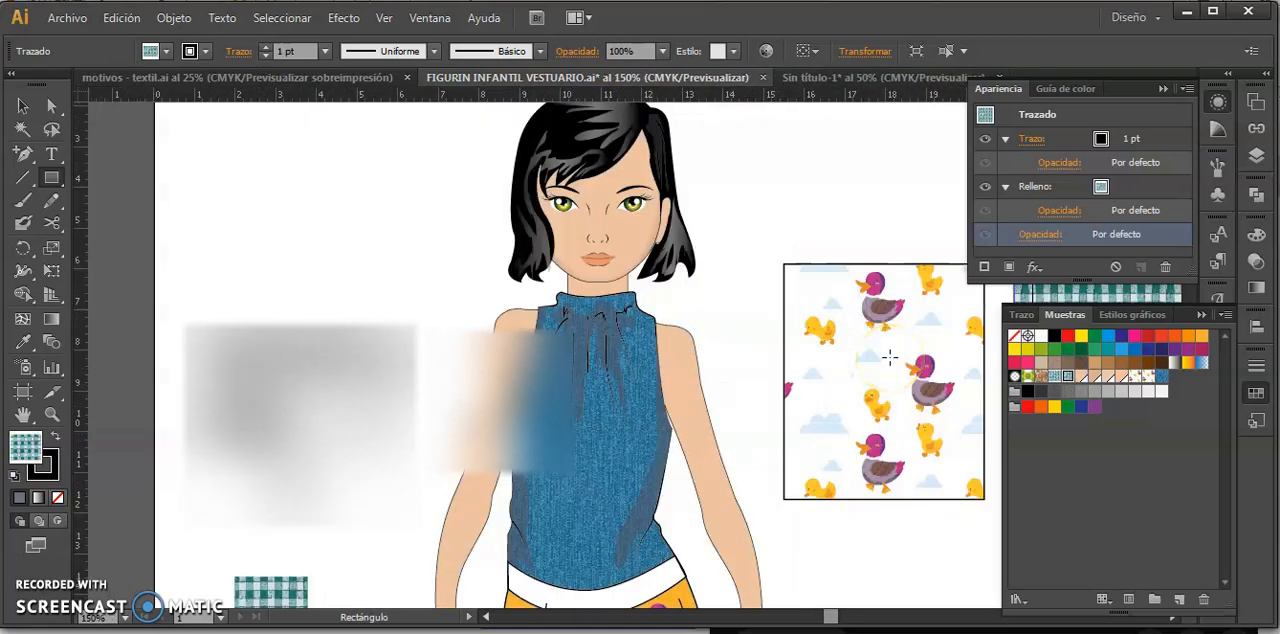
{"action": "left_click_drag", "start_coordinate": [897, 413], "coordinate": [538, 404]}
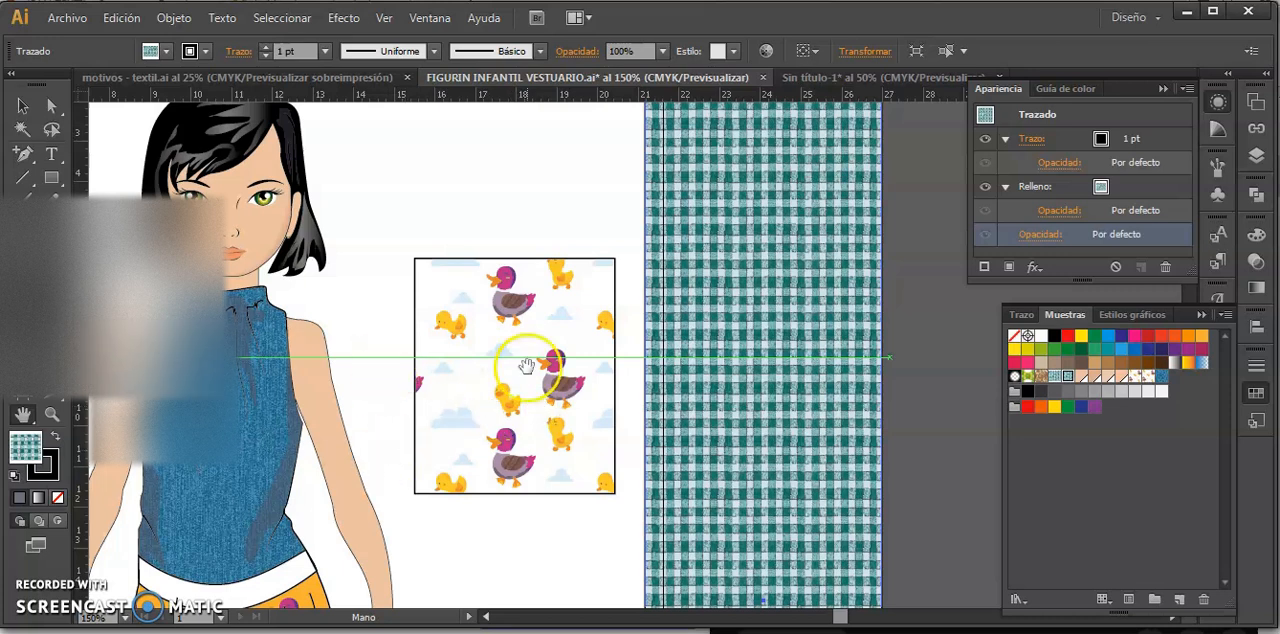
{"action": "key", "text": "ctrl+minus"}
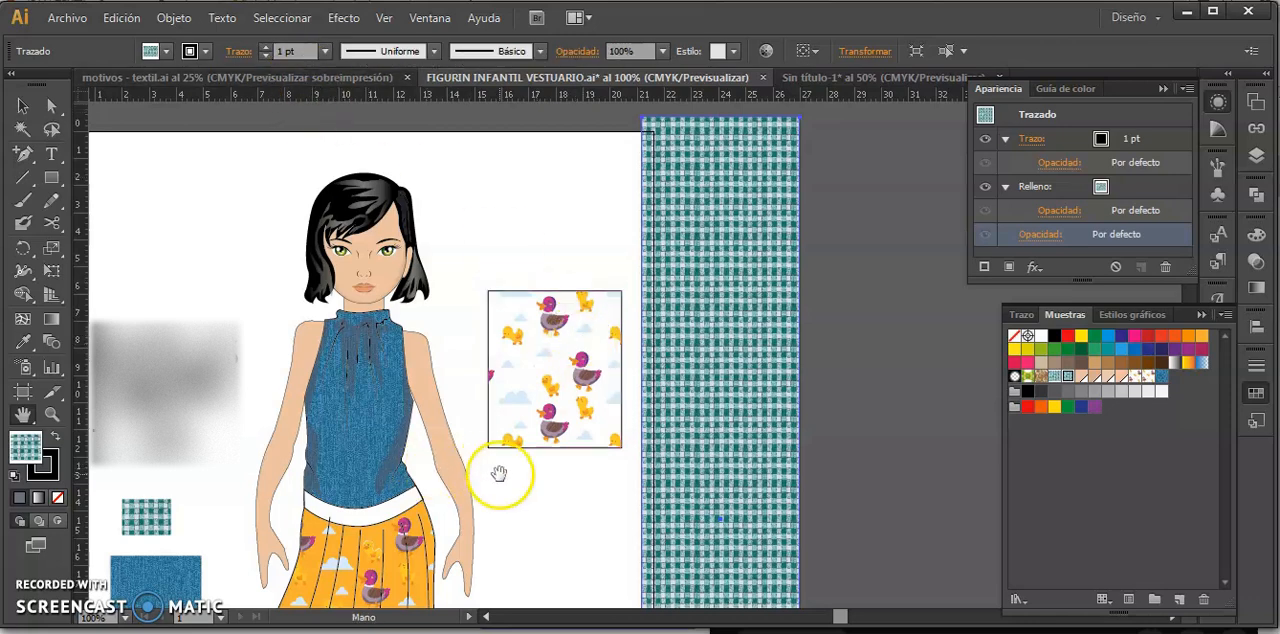
{"action": "left_click_drag", "start_coordinate": [499, 473], "coordinate": [471, 340]}
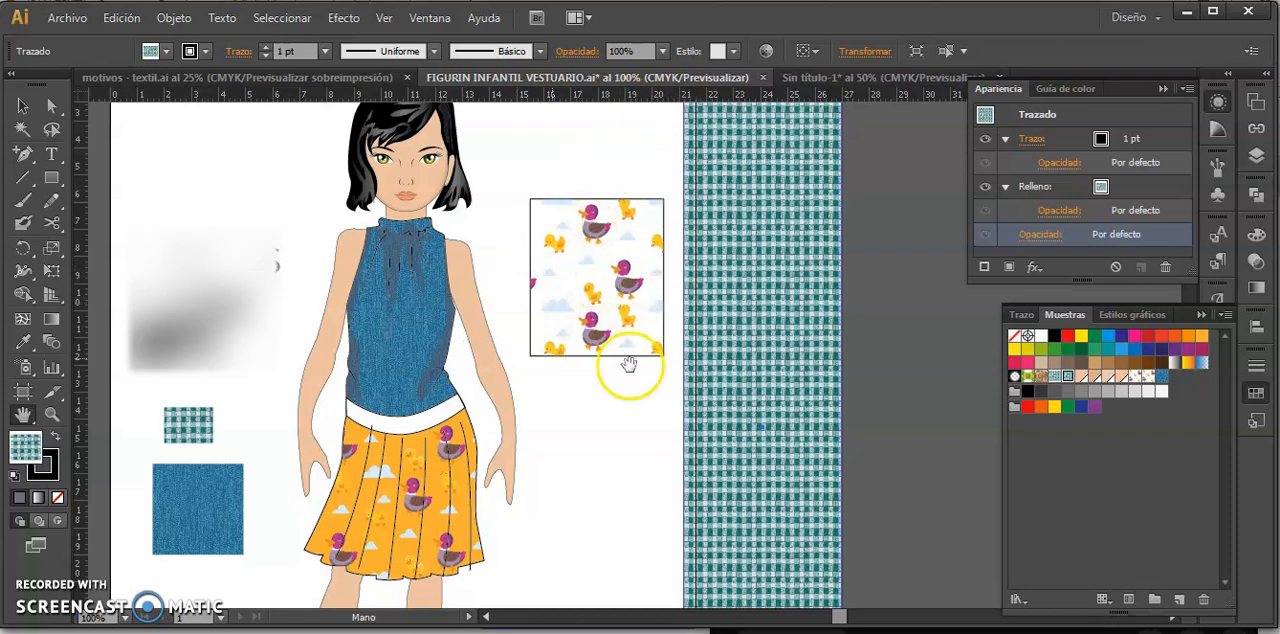